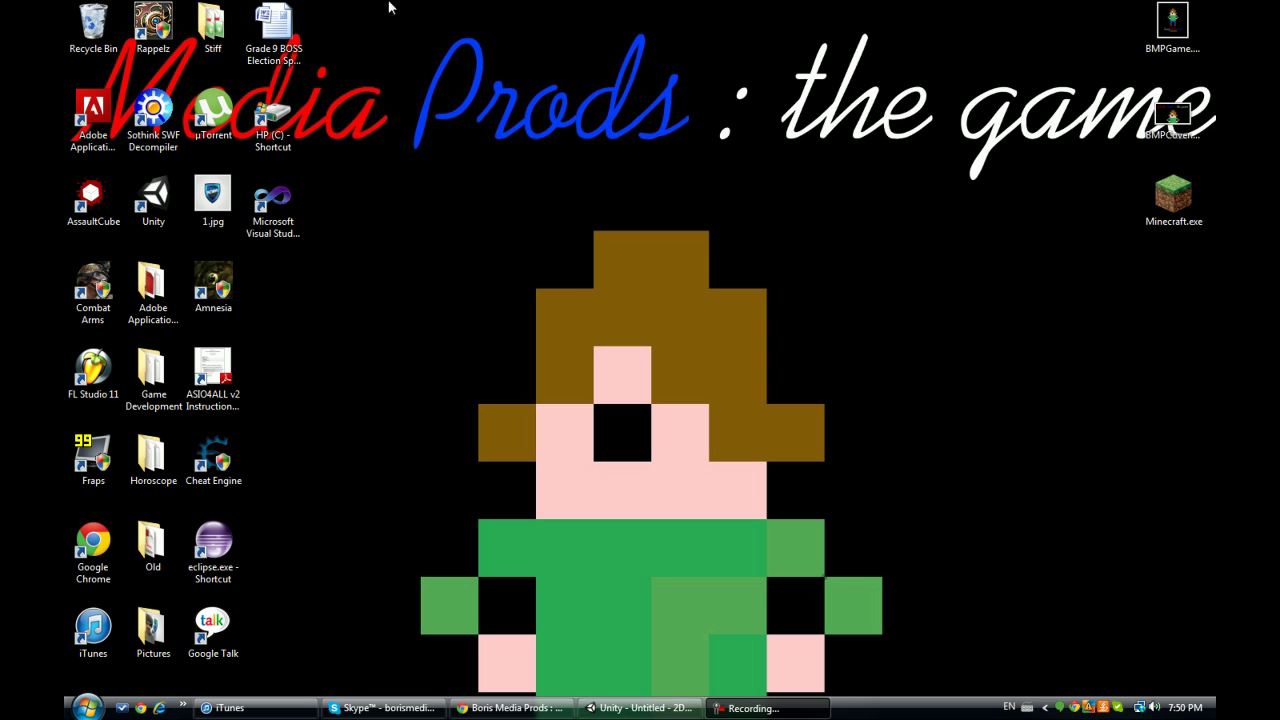
- Bring the Unity editor forward and open the Project Wizard via File > New Project
left_click_drag(366, 3, 1040, 705)
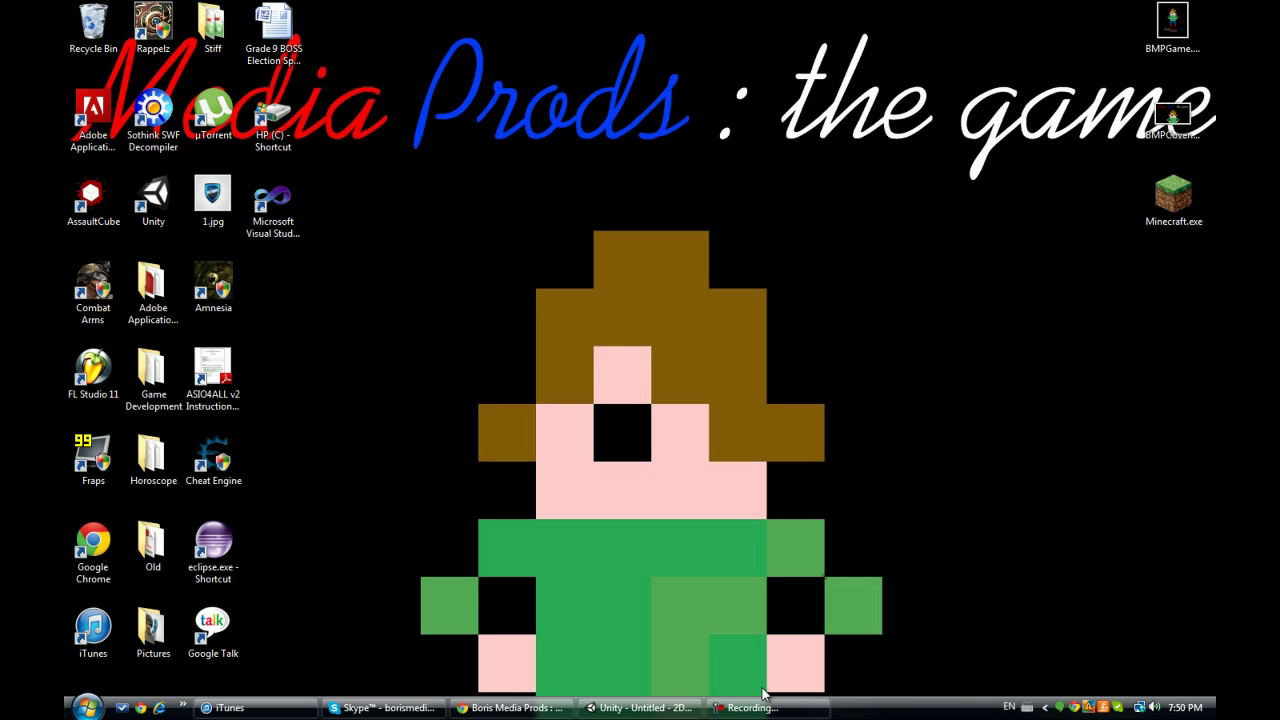
left_click_drag(914, 690, 397, 229)
left_click_drag(908, 696, 418, 185)
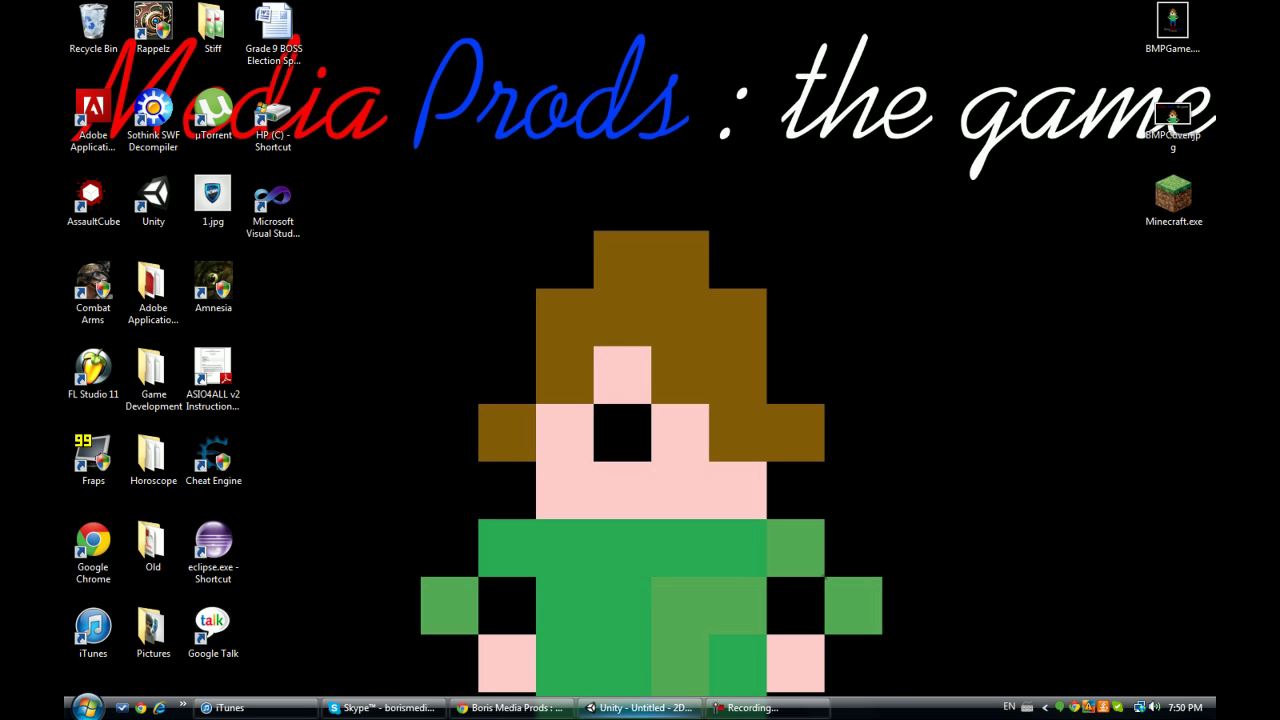
left_click(640, 707)
left_click(78, 22)
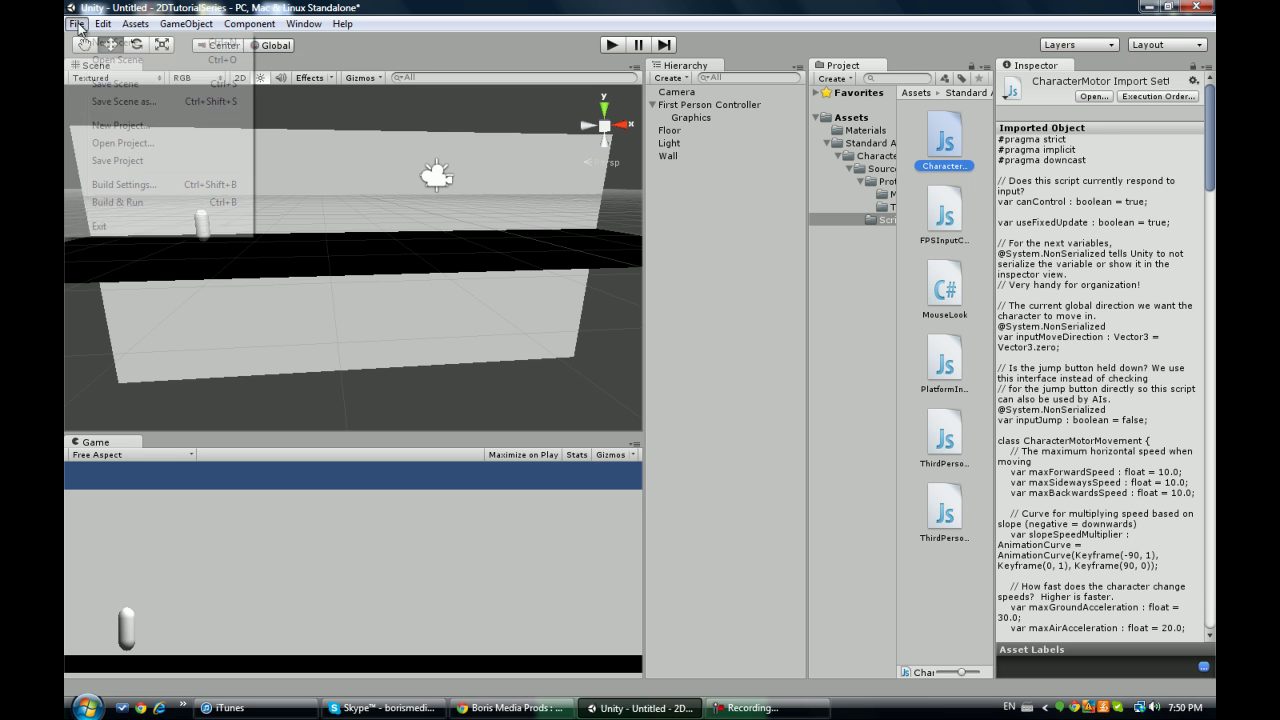
left_click(112, 125)
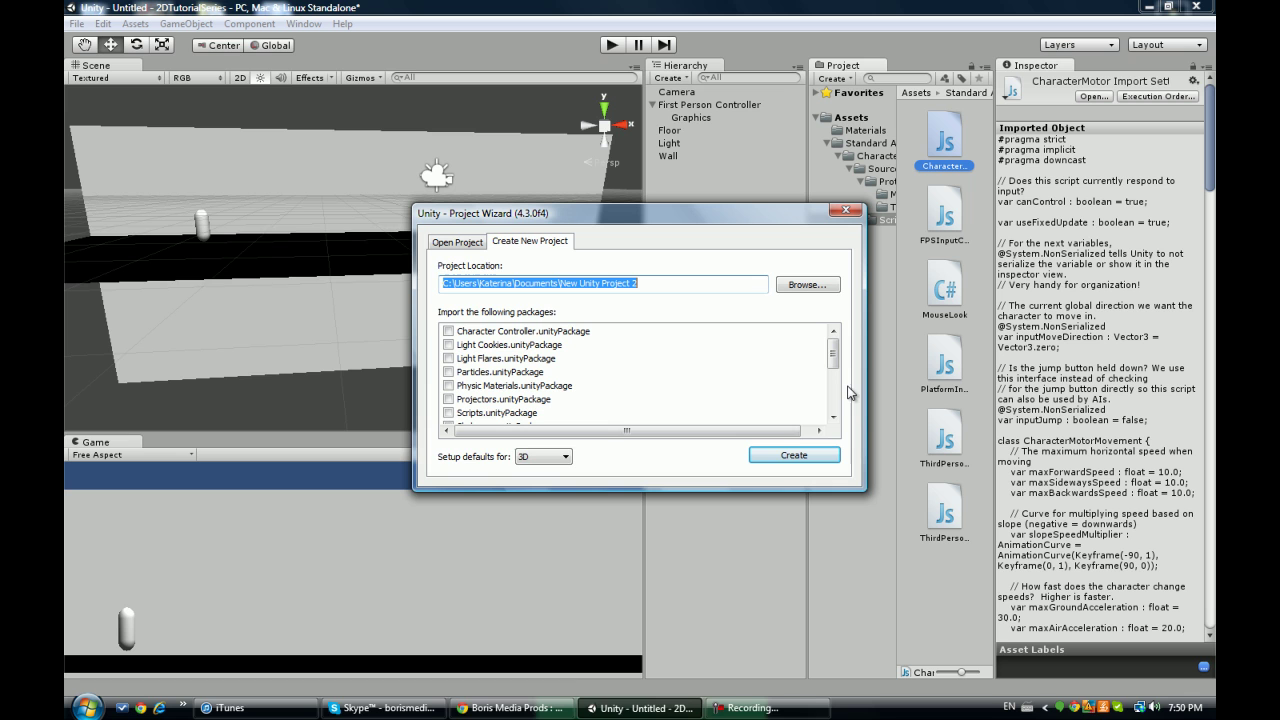
mouse_move(547, 707)
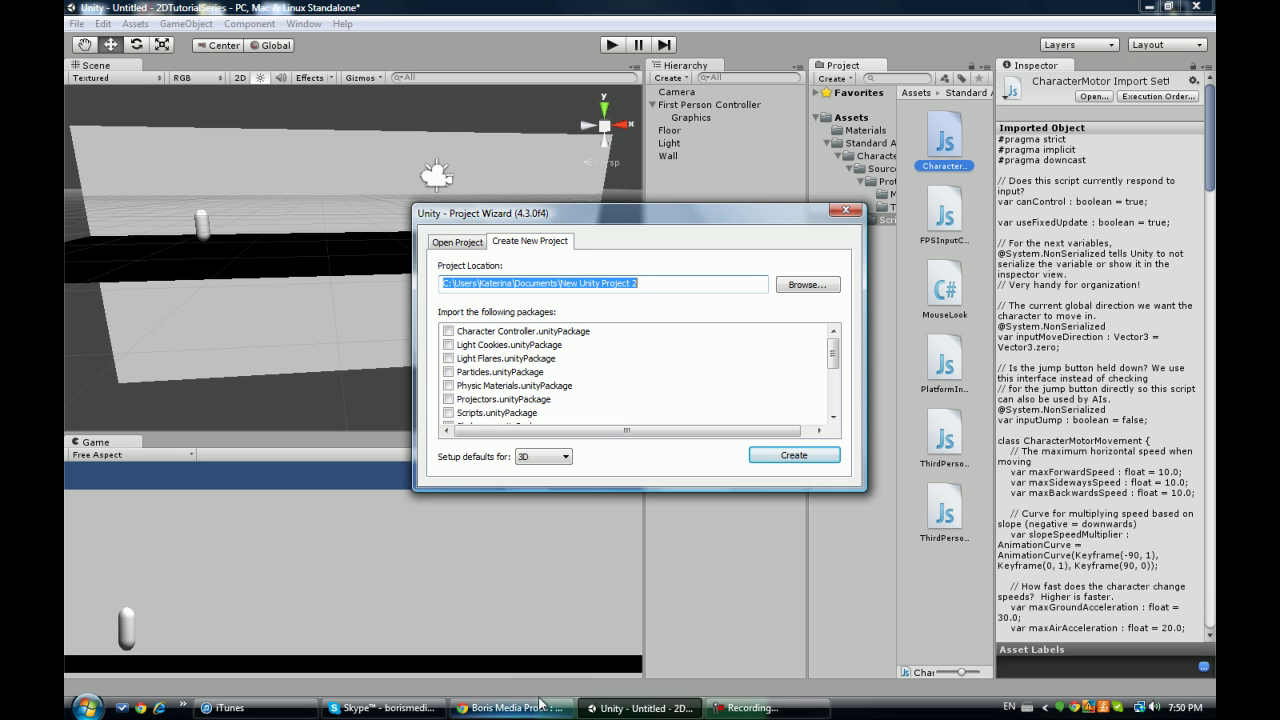
left_click(535, 710)
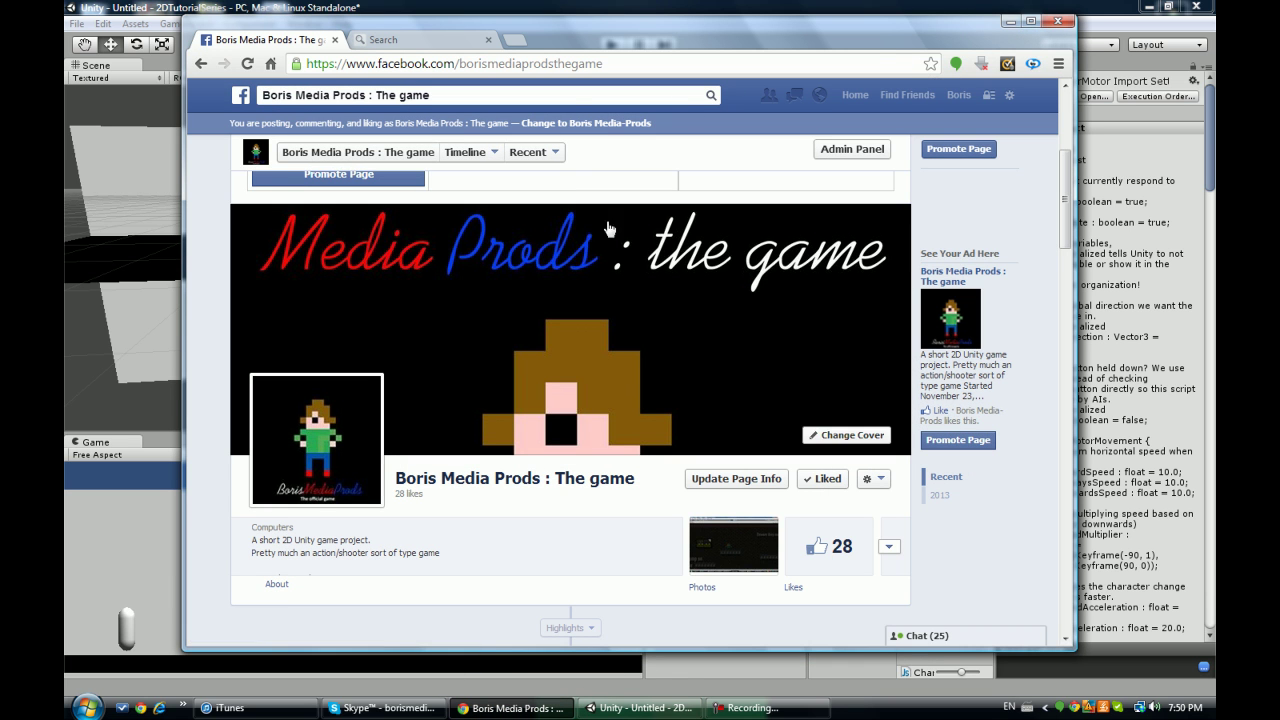
scroll(778, 302, "down", 2)
scroll(778, 302, "down", 2)
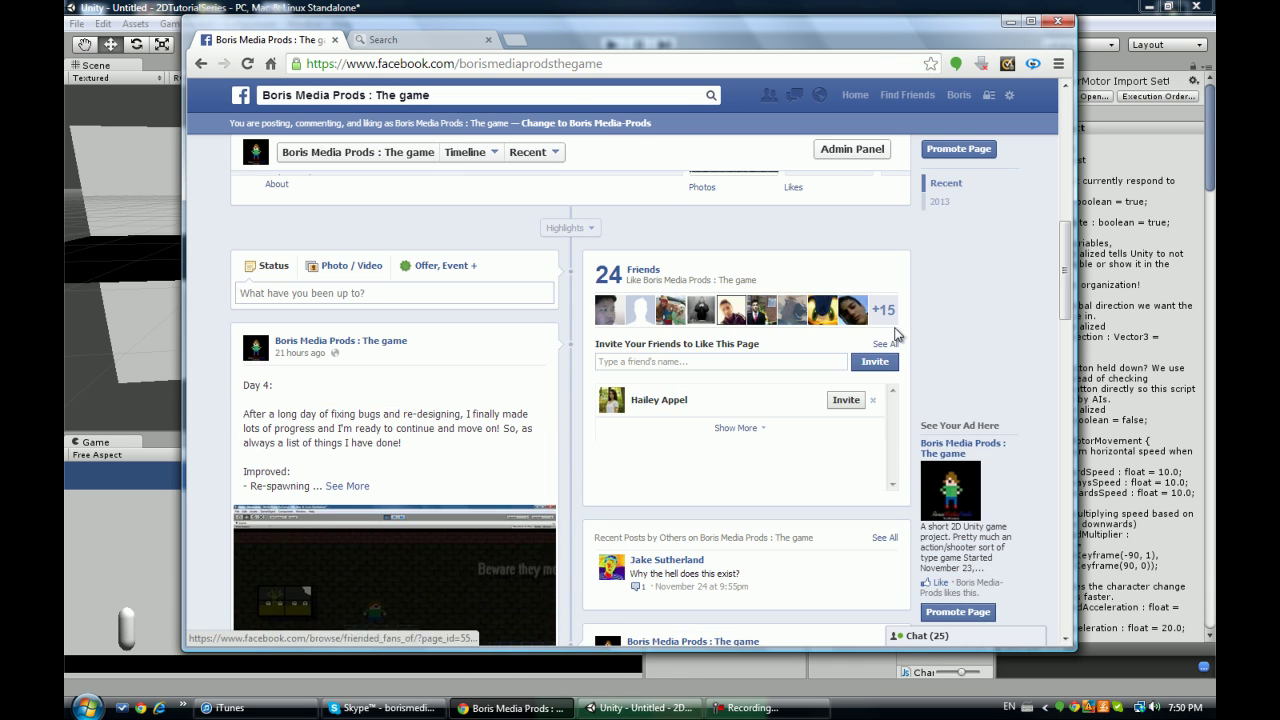
scroll(493, 127, "up", 4)
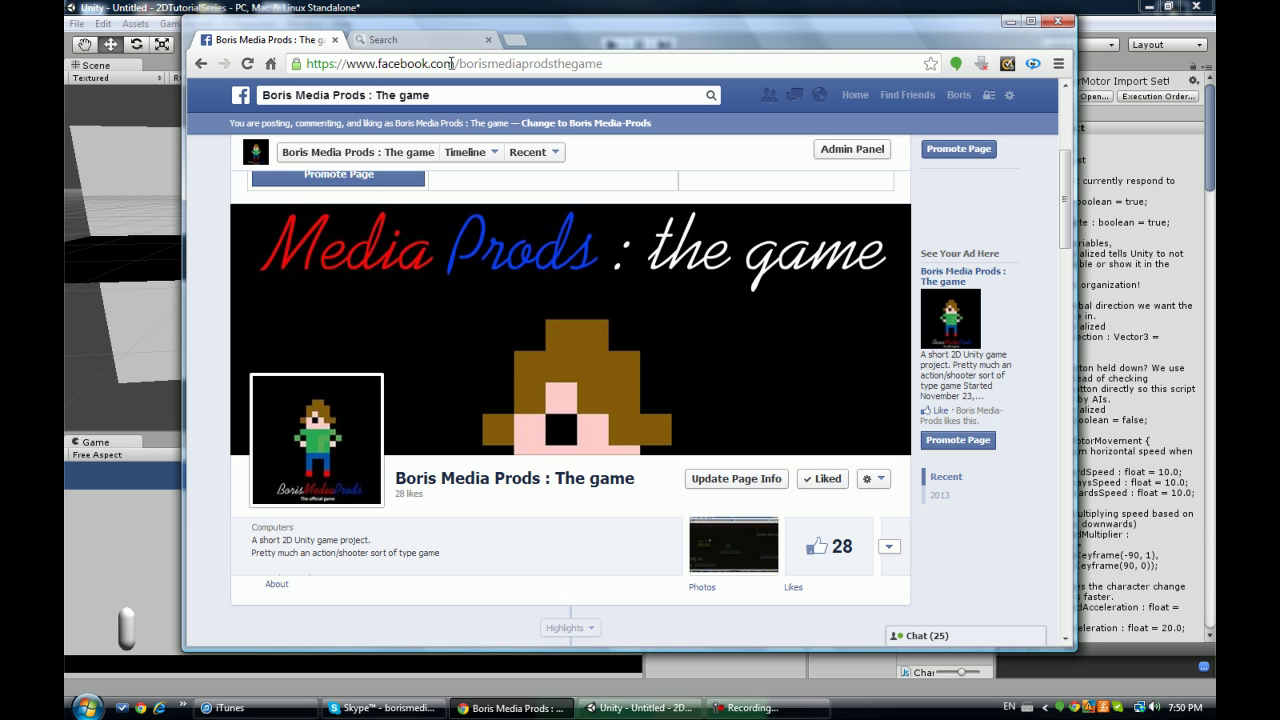
left_click_drag(459, 63, 603, 63)
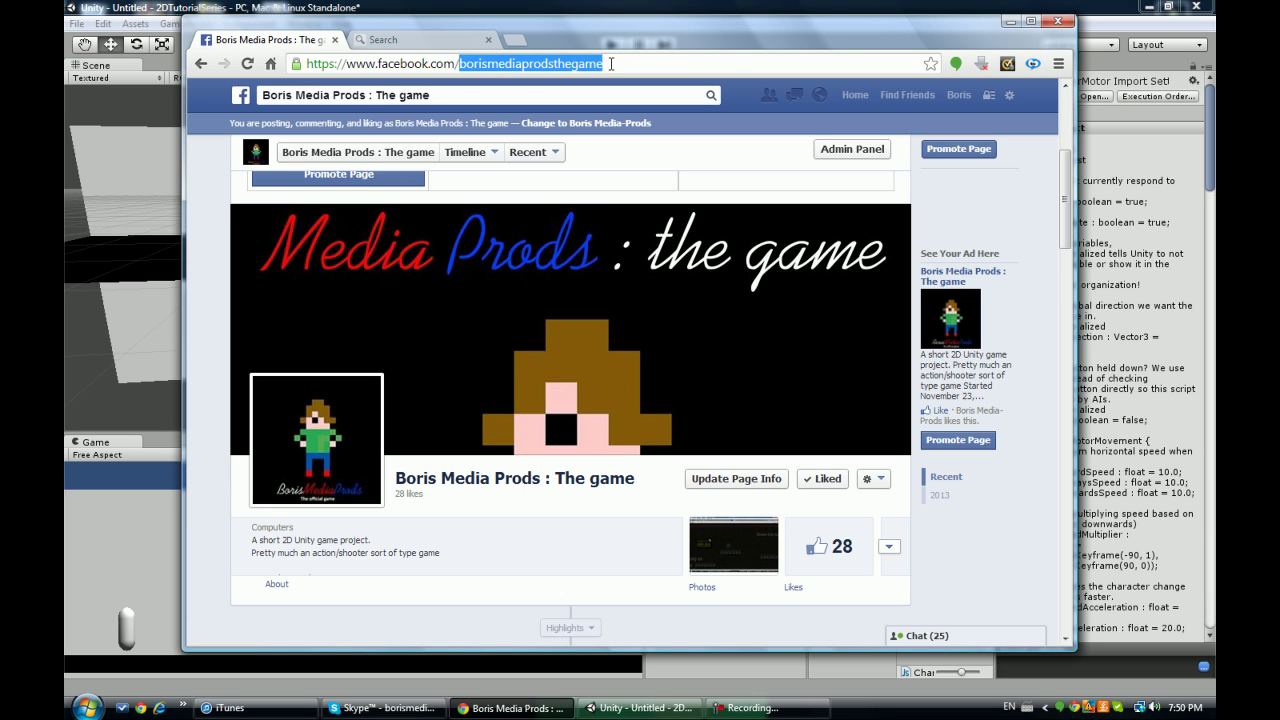
left_click(604, 63)
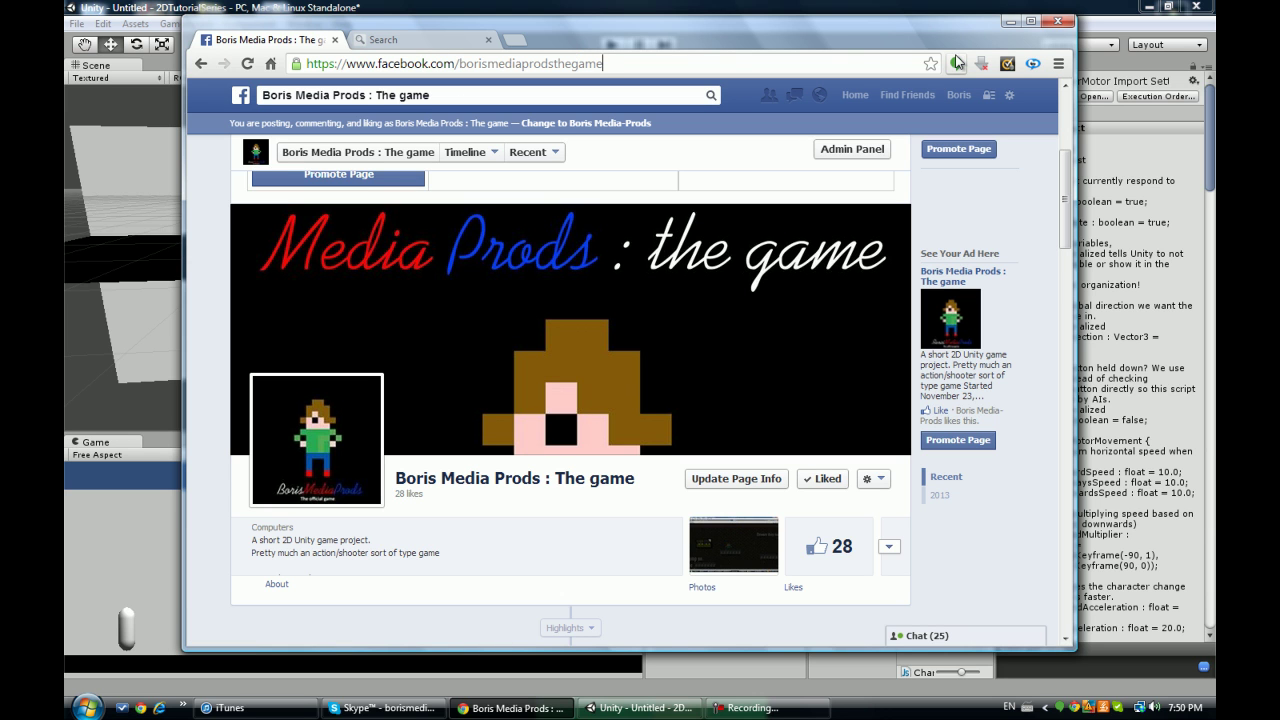
left_click(1011, 21)
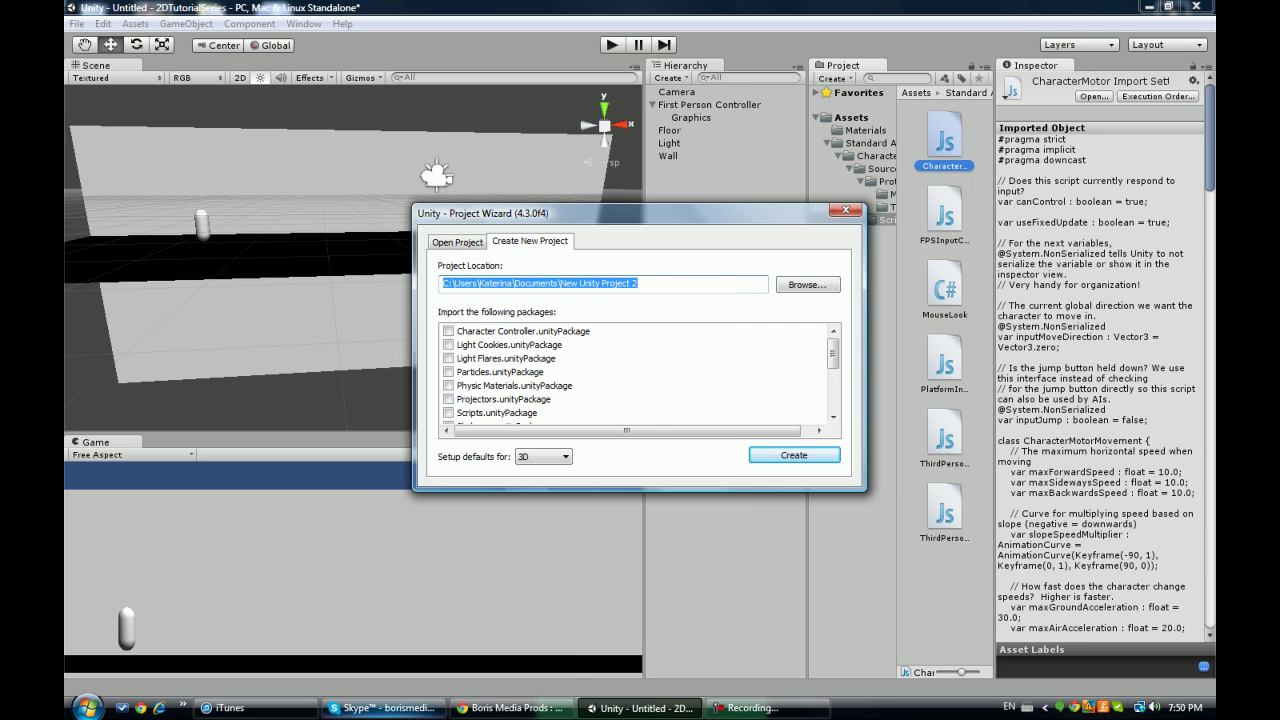
left_click(510, 707)
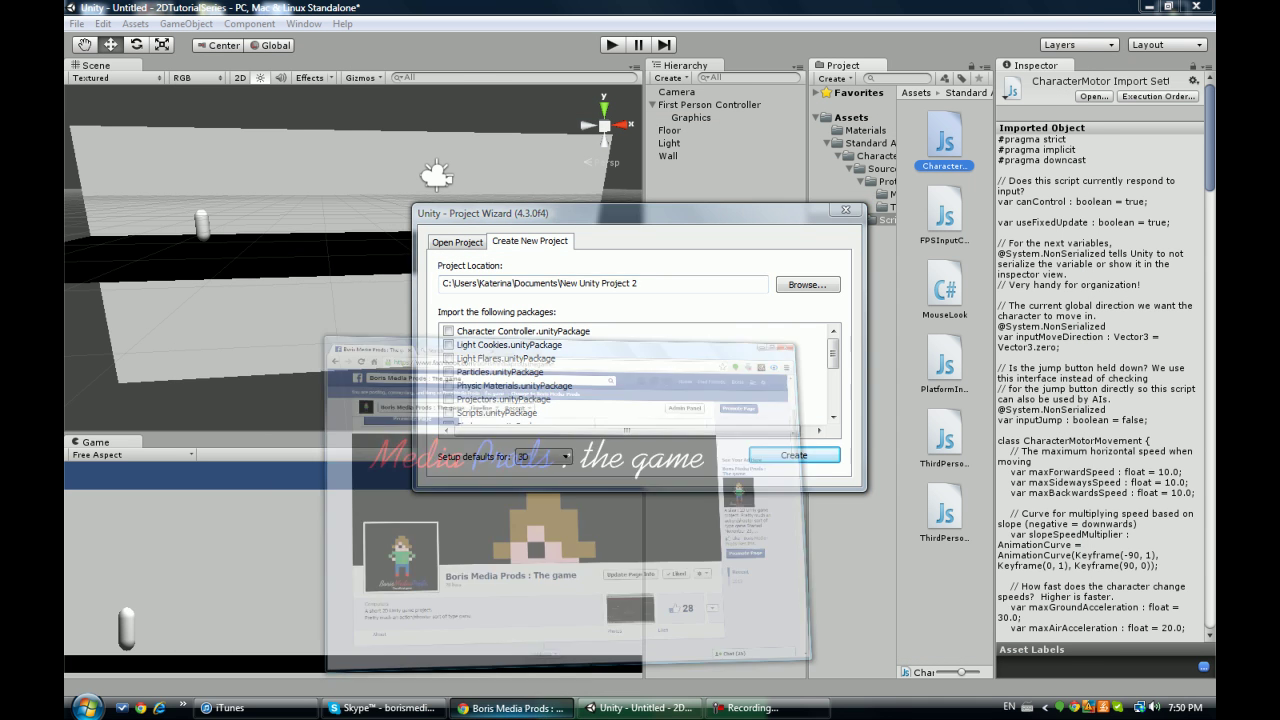
- In another browser tab, search Google Canada for 'unify community'
key("ctrl+Tab")
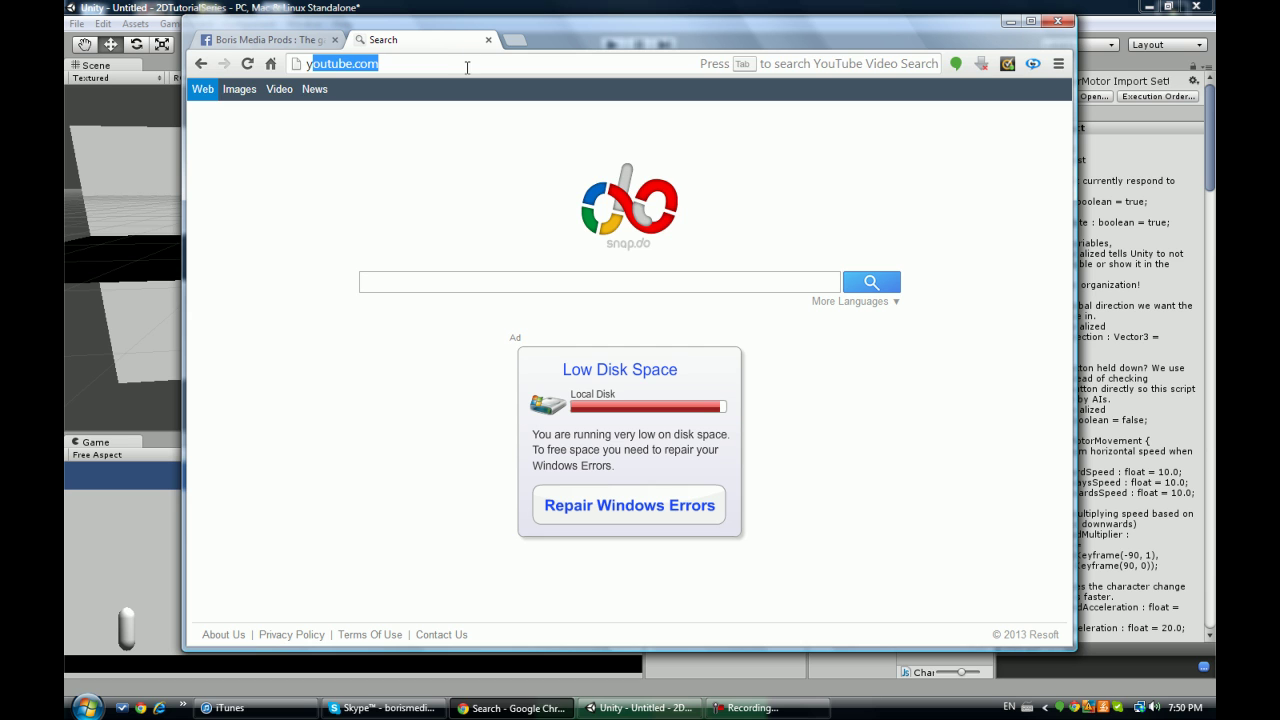
type("google.ca")
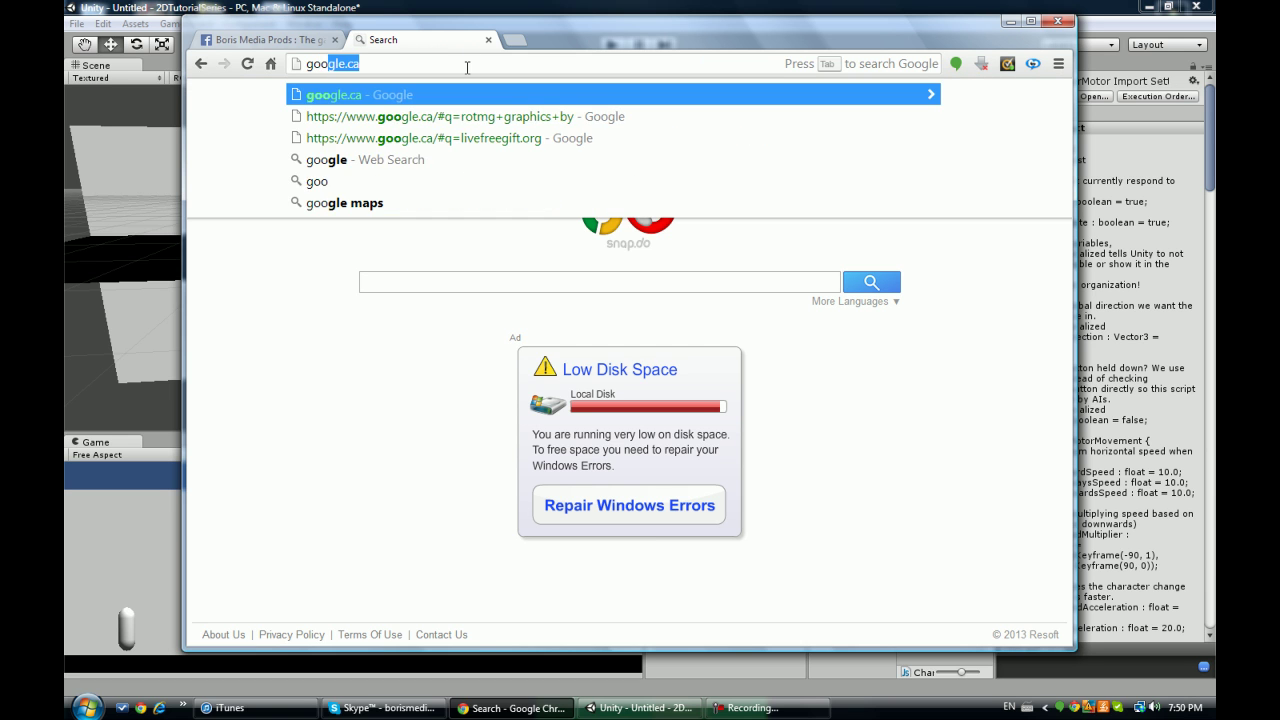
key("Return")
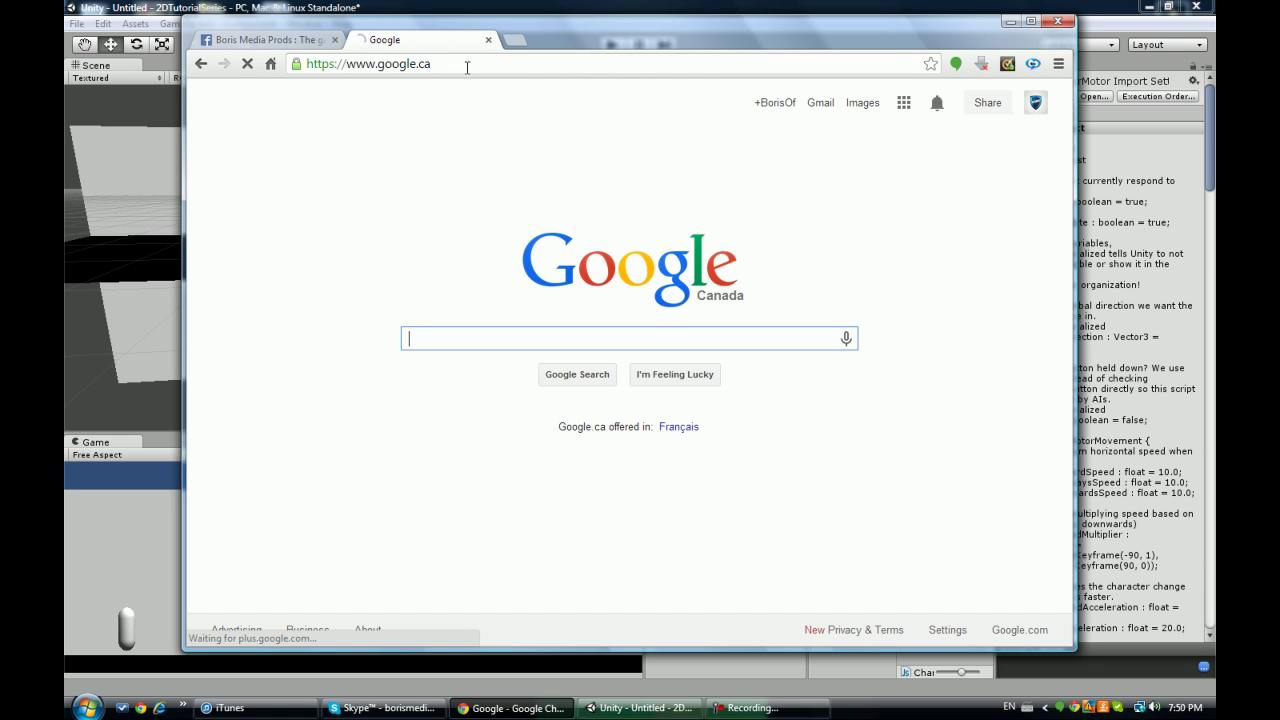
type("unify comm")
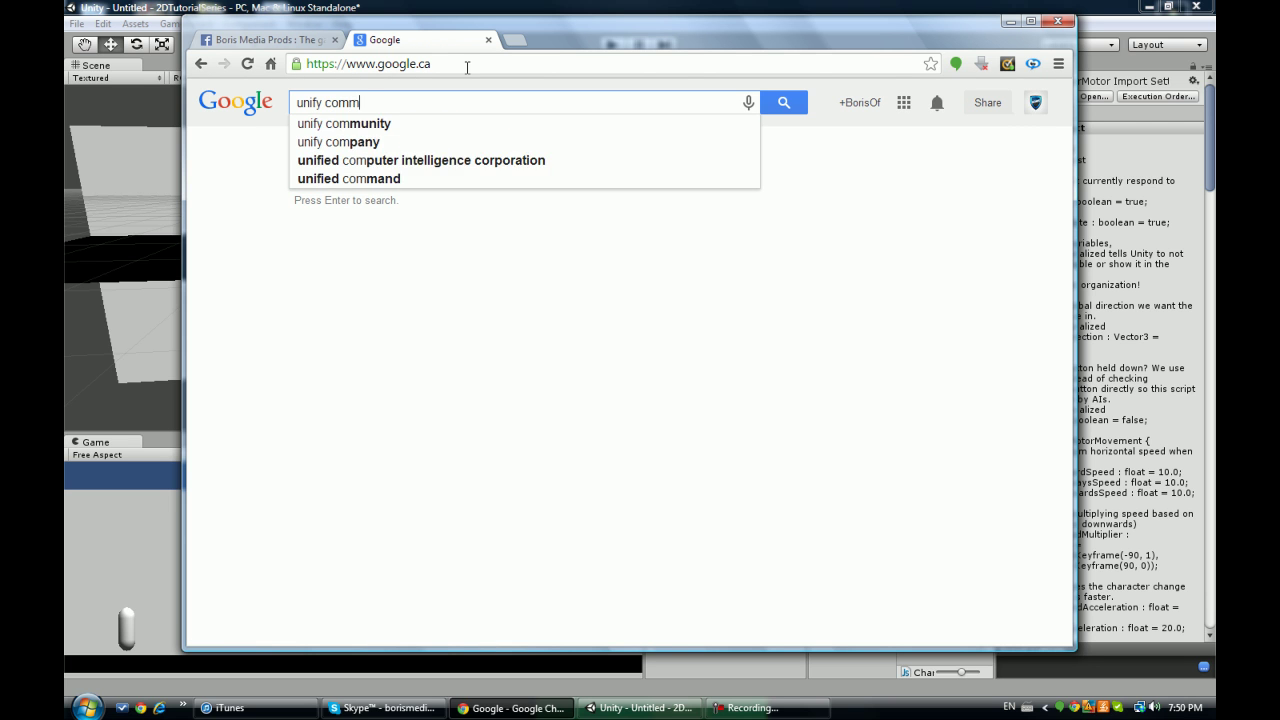
type("unity")
key("Return")
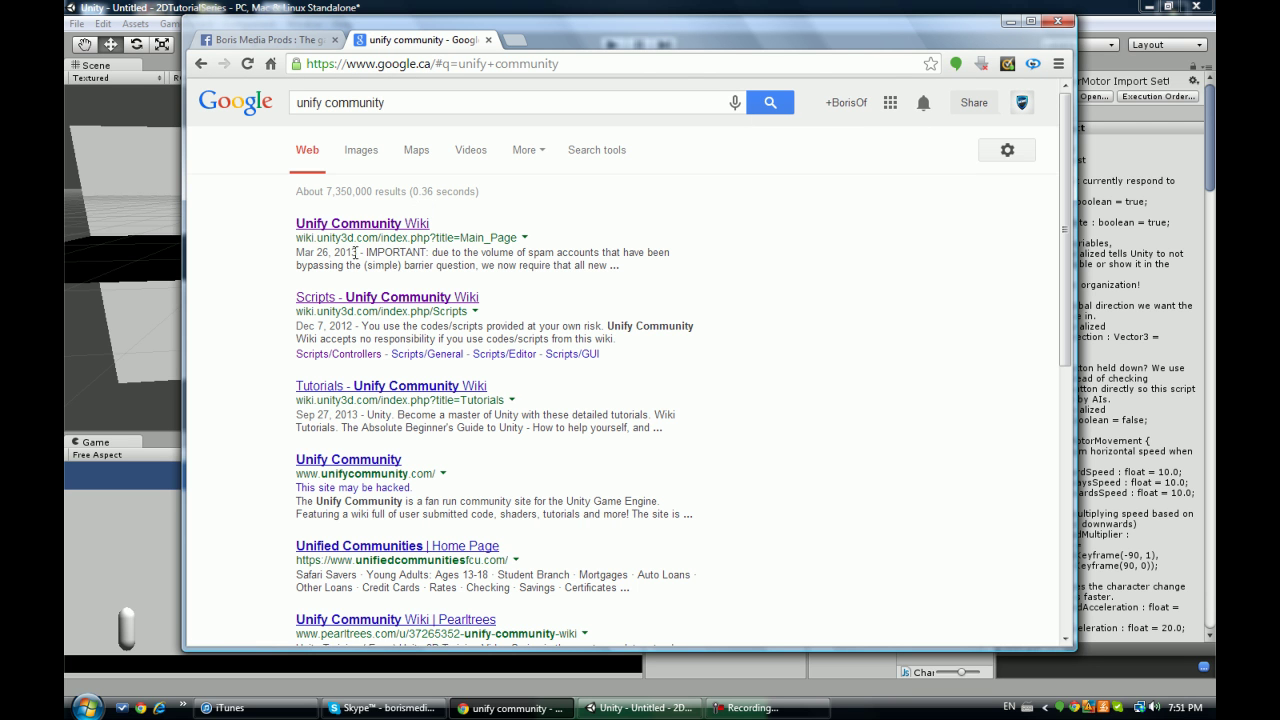
- Open the Unify Community Wiki's Scripts page, then minimize Chrome to return to Unity
left_click(413, 224)
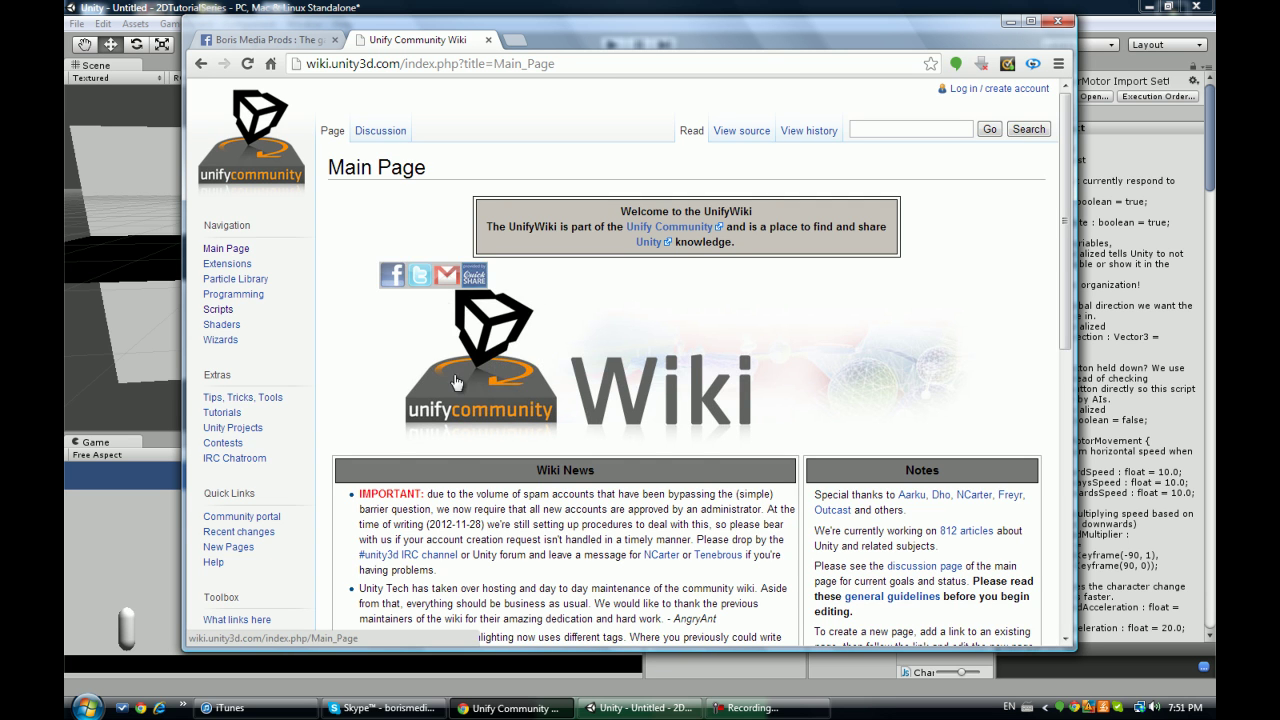
scroll(469, 415, "down", 7)
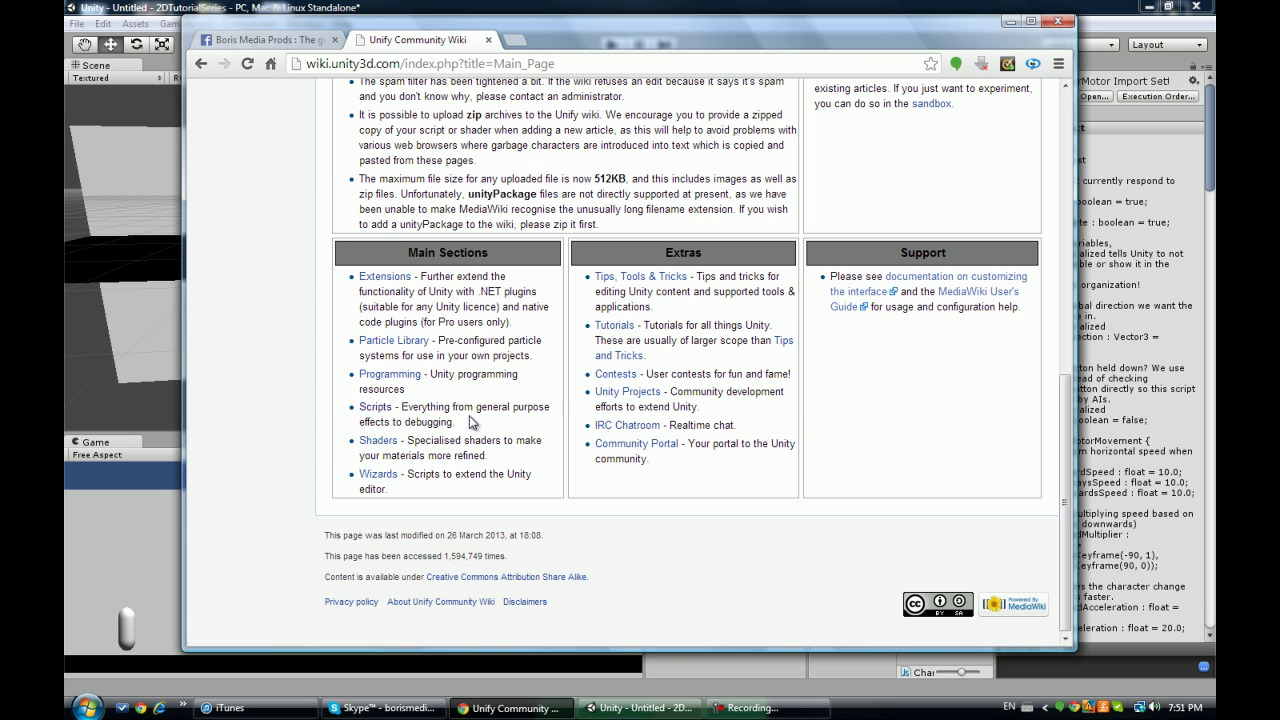
left_click(376, 408)
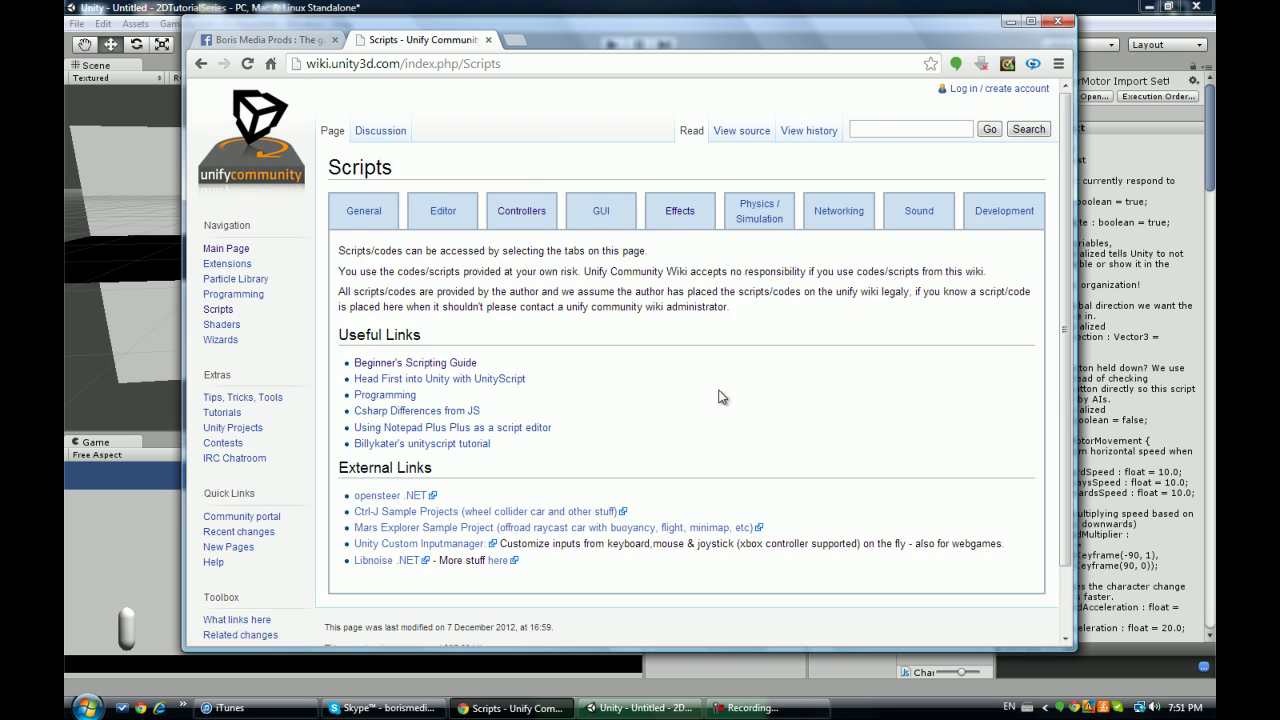
scroll(723, 423, "down", 2)
scroll(729, 427, "up", 2)
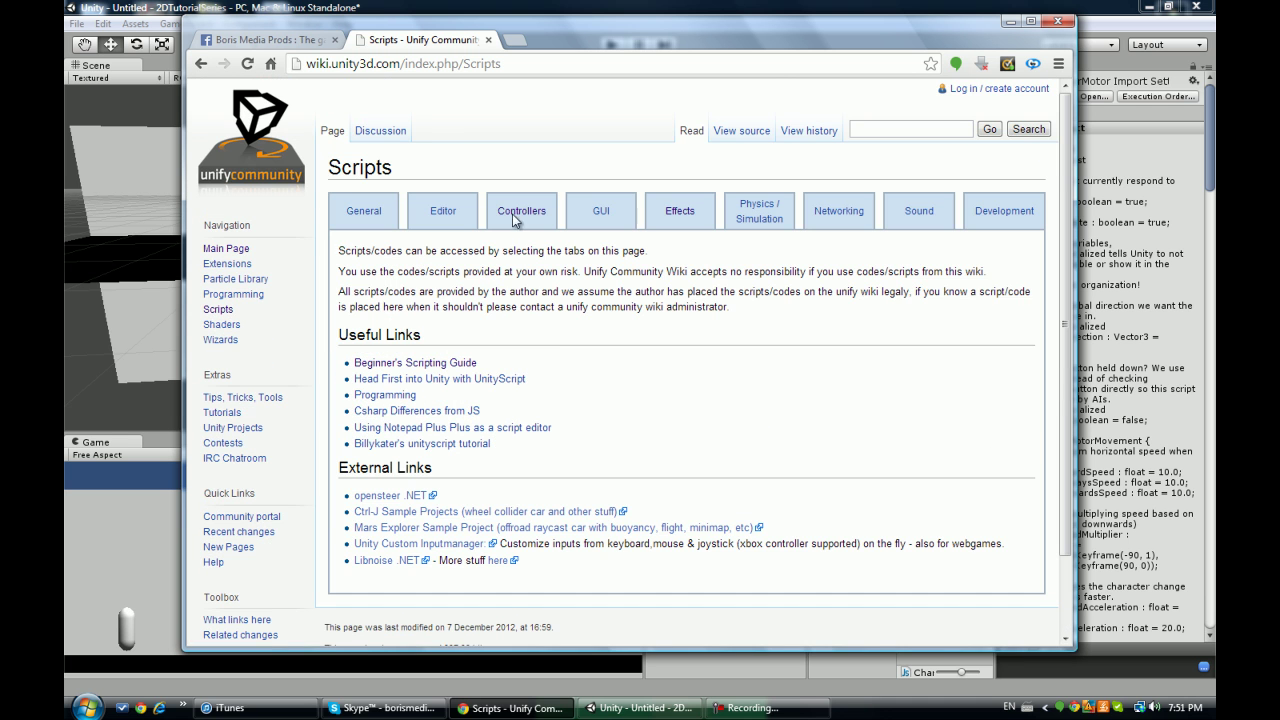
left_click(1011, 20)
- Close the Project Wizard, leaving the default project location unchanged
left_click_drag(638, 283, 573, 283)
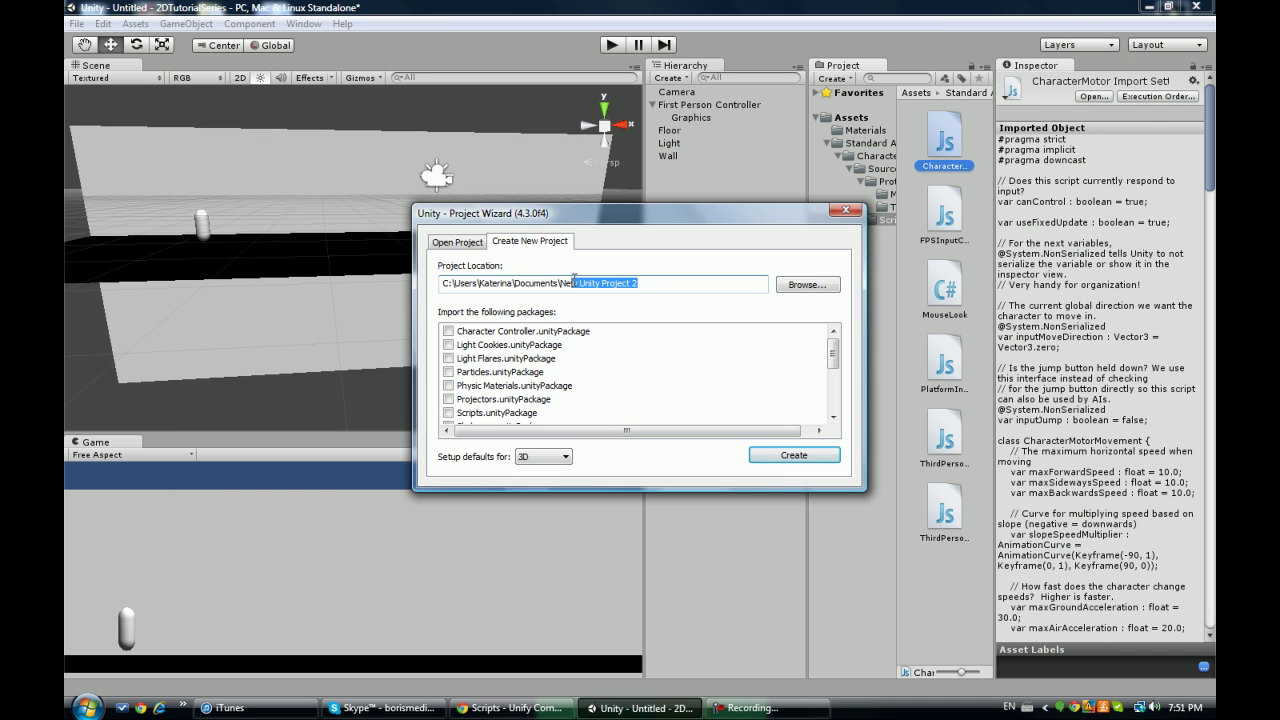
left_click(710, 286)
left_click_drag(622, 214, 625, 173)
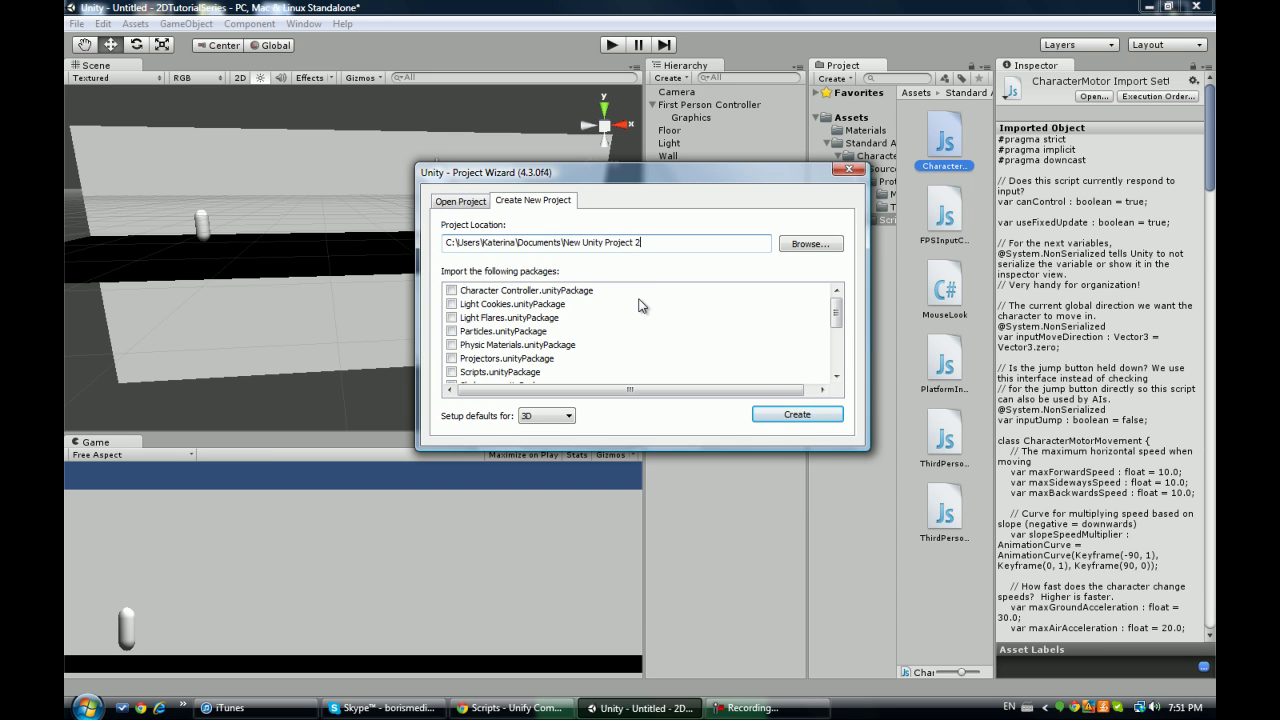
left_click(850, 171)
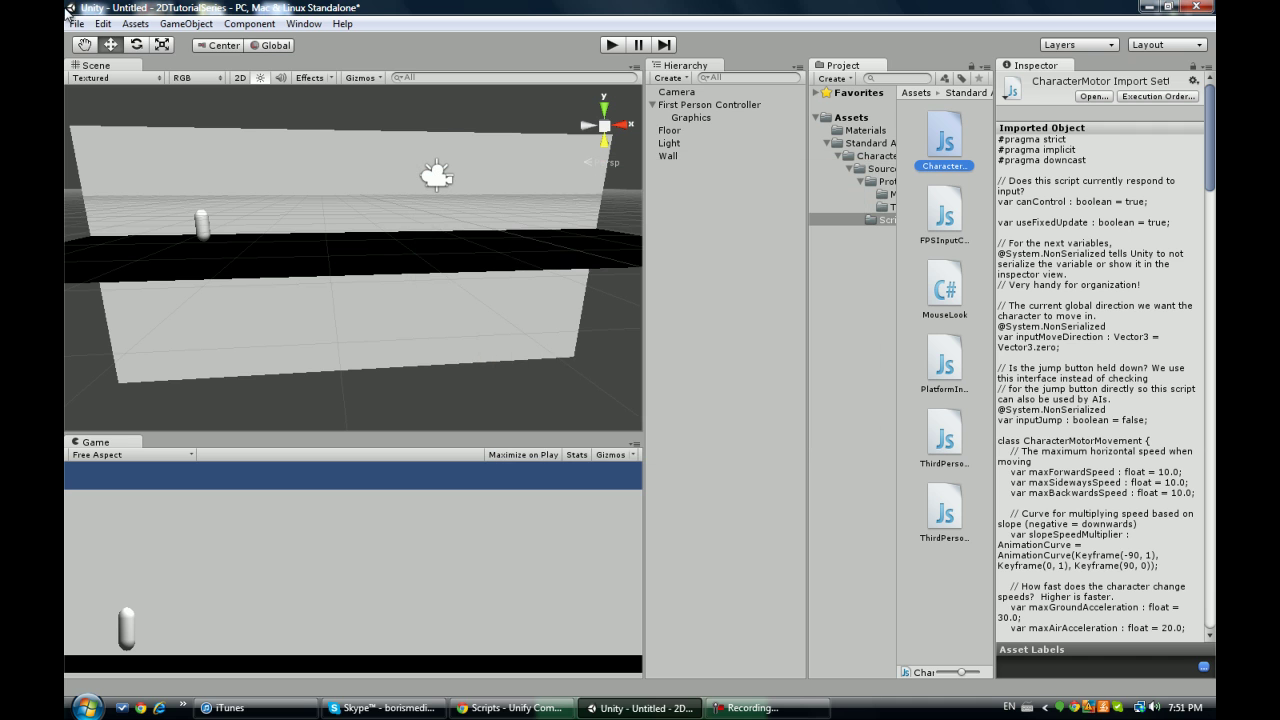
- Reopen File > New Project and create the project with 'New Unity Project 2' renamed to '2D'
left_click(76, 24)
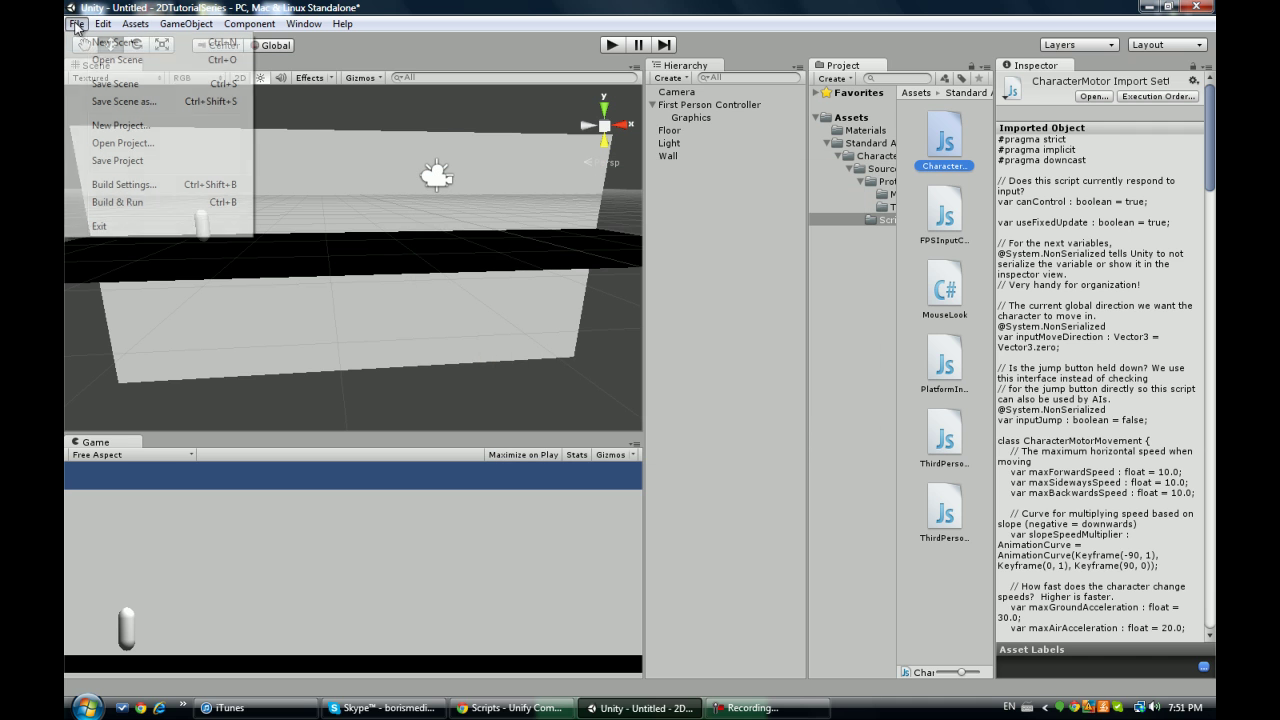
left_click(97, 126)
double_click(629, 282)
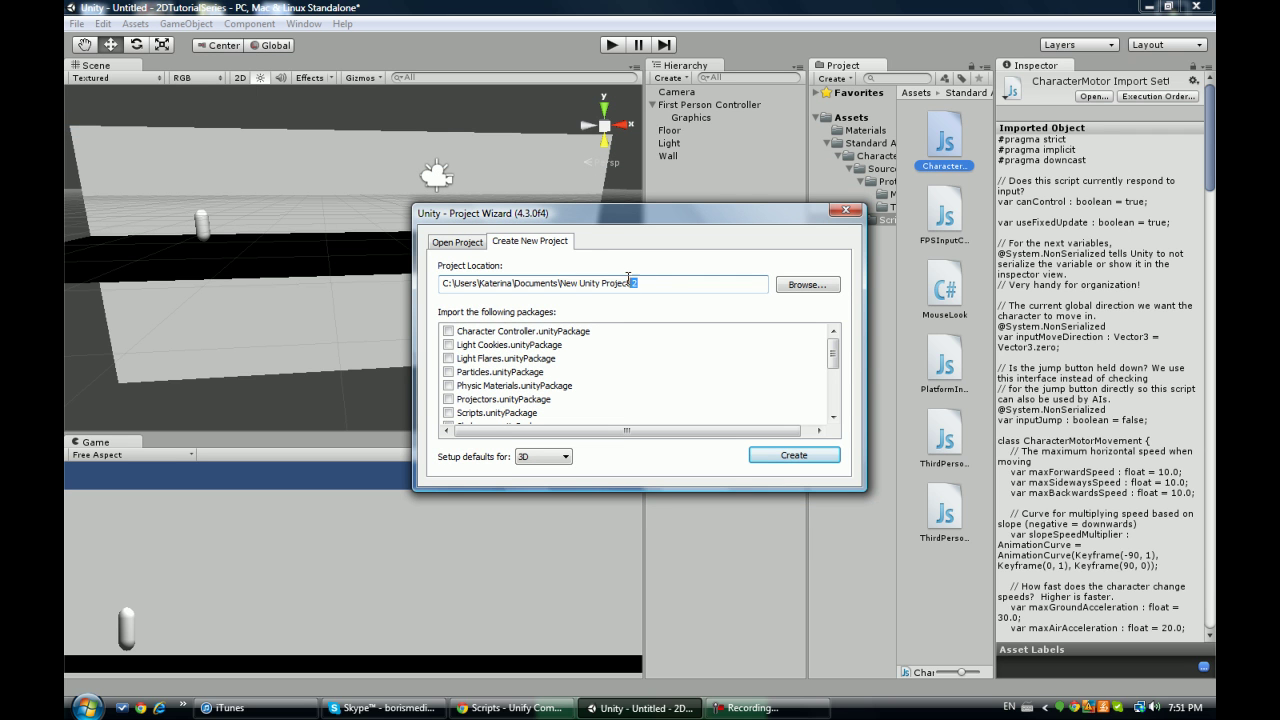
left_click_drag(629, 282, 561, 265)
type("2DSer")
key("Return")
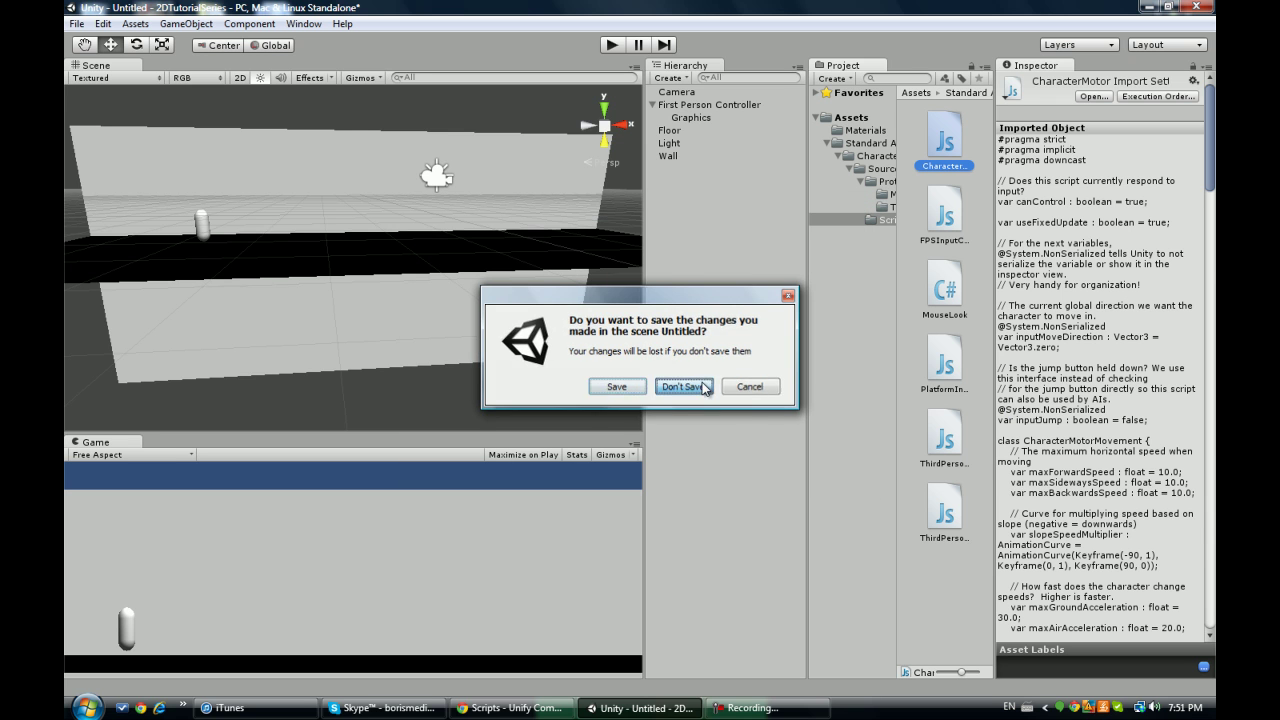
- Don't save the Untitled scene, then enlarge the Game panel and orbit the Scene view
left_click(684, 387)
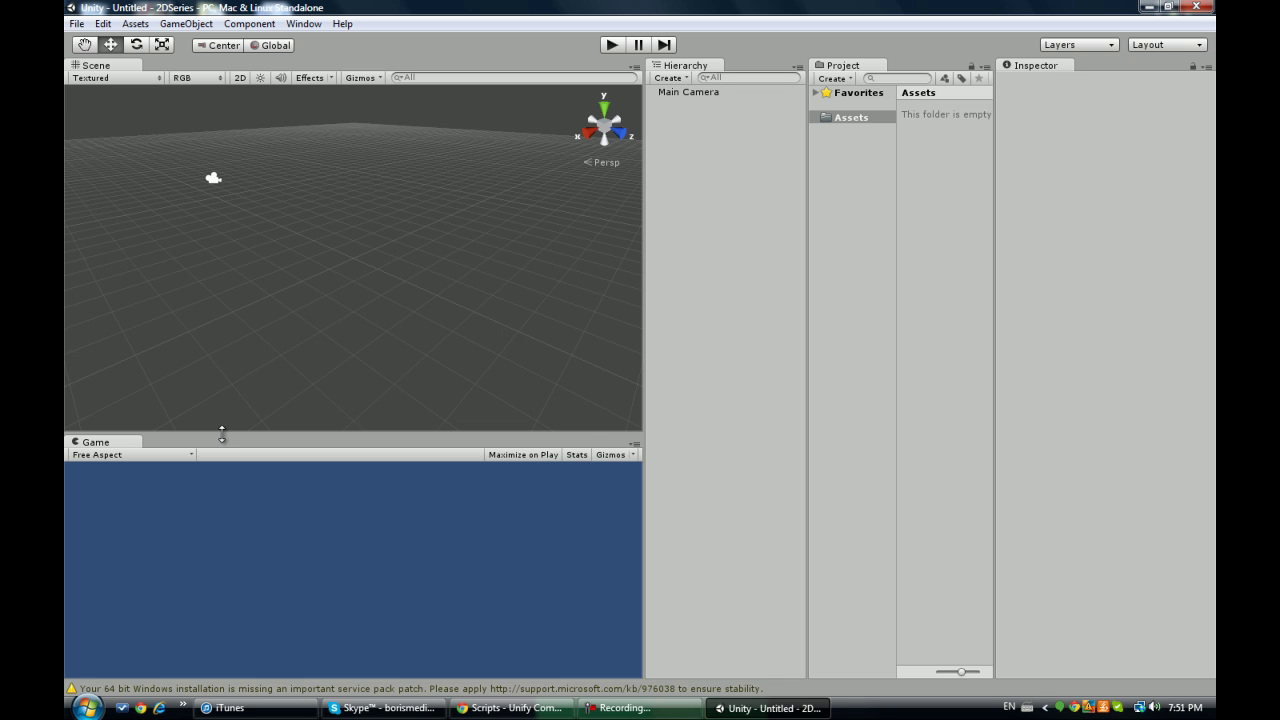
left_click_drag(222, 434, 223, 367)
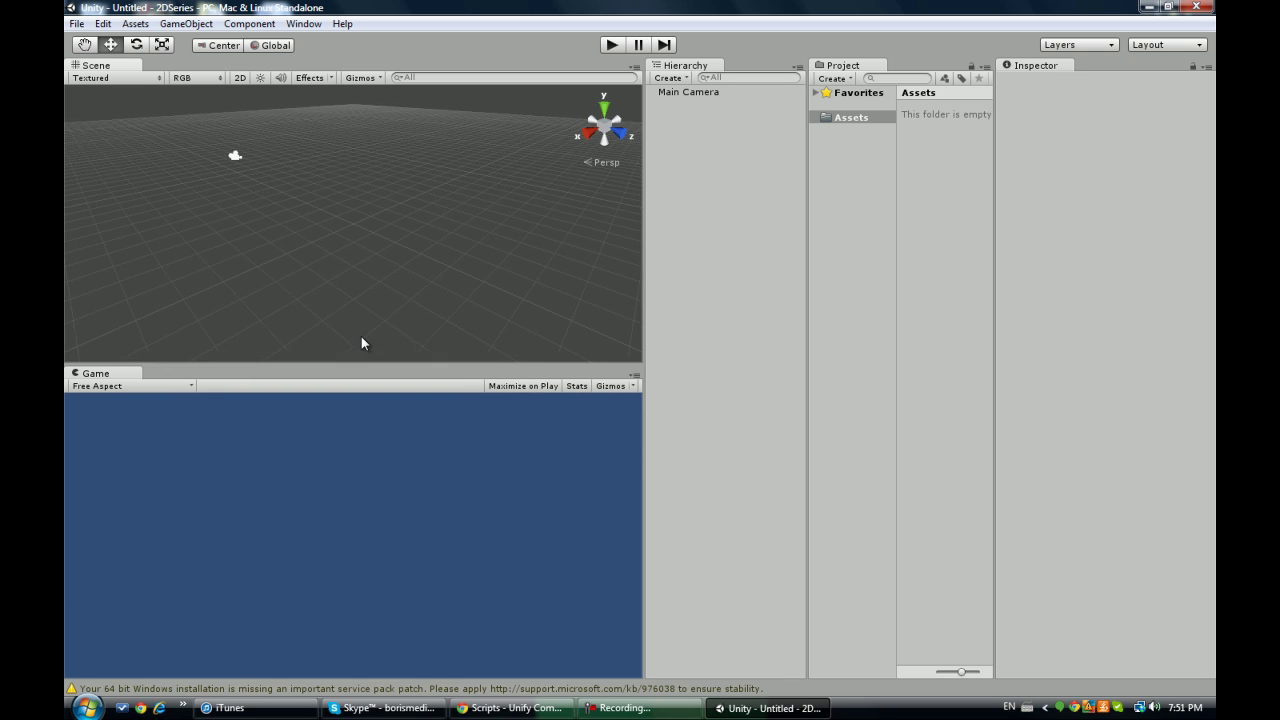
left_click_drag(386, 337, 329, 189, "alt")
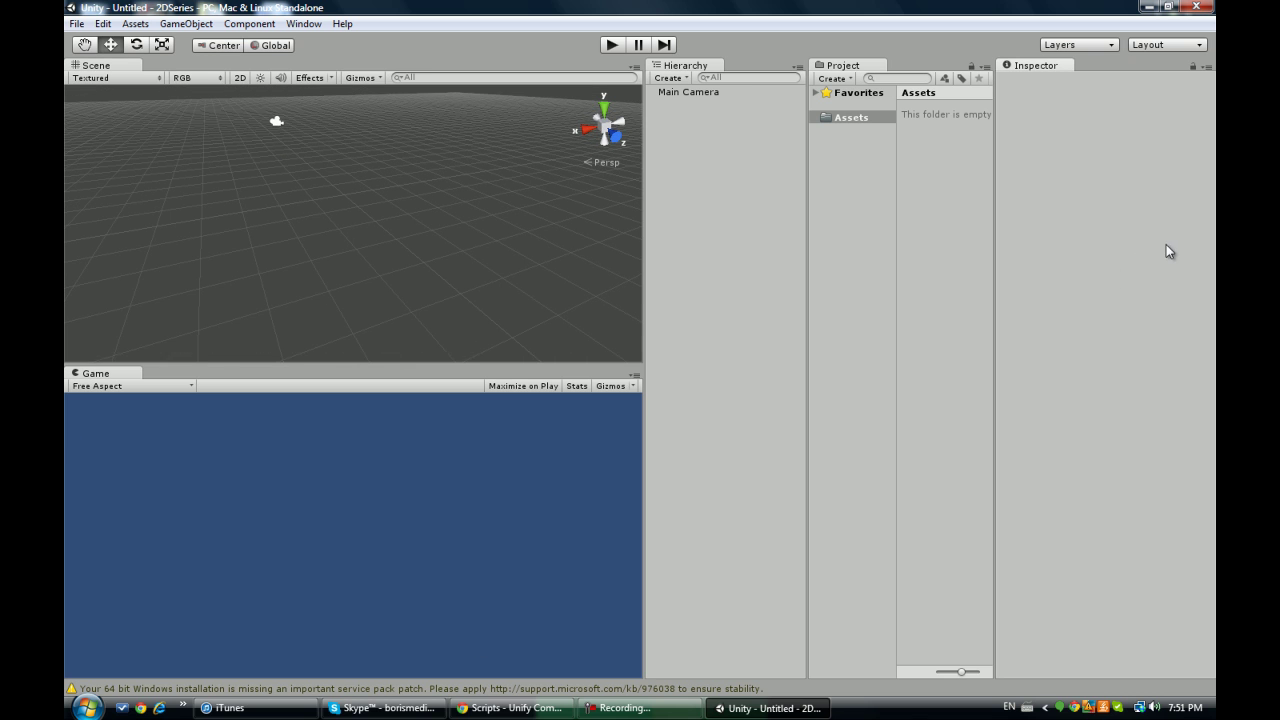
left_click_drag(394, 251, 358, 166, "alt")
- Set the Main Camera's Projection to Orthographic with Size 10
left_click(146, 165)
key("f")
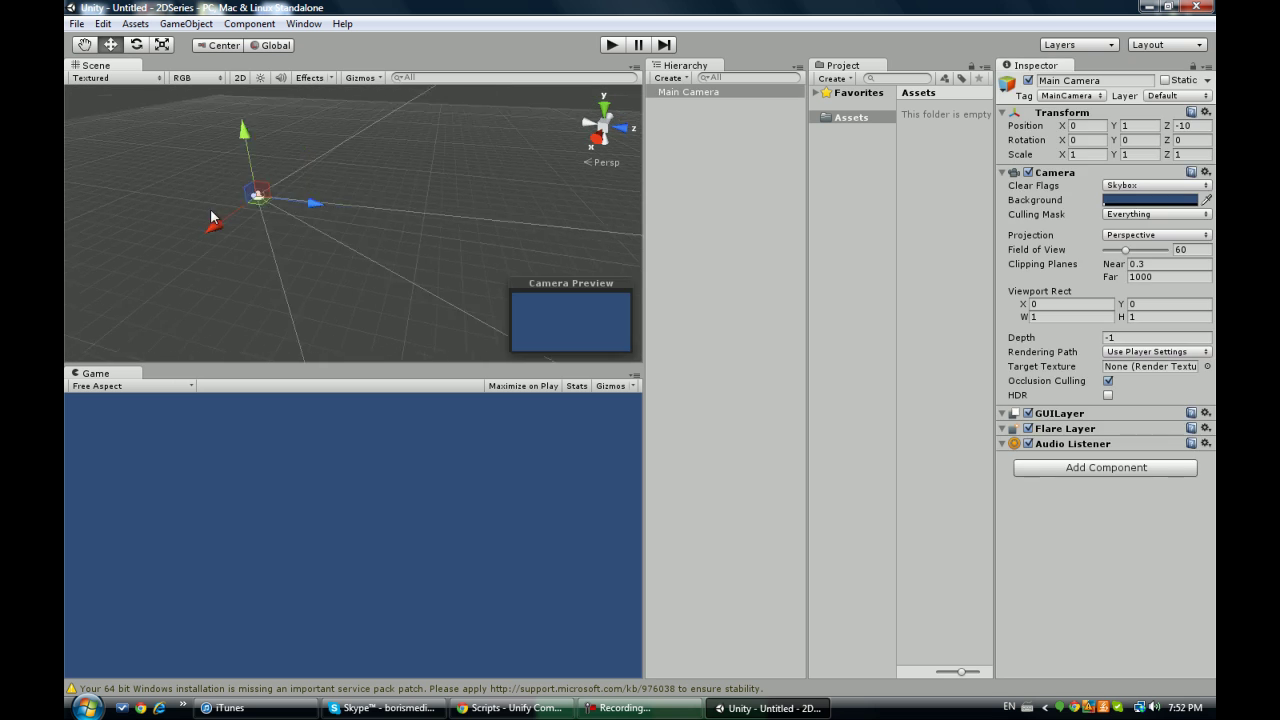
left_click_drag(391, 238, 346, 166, "alt")
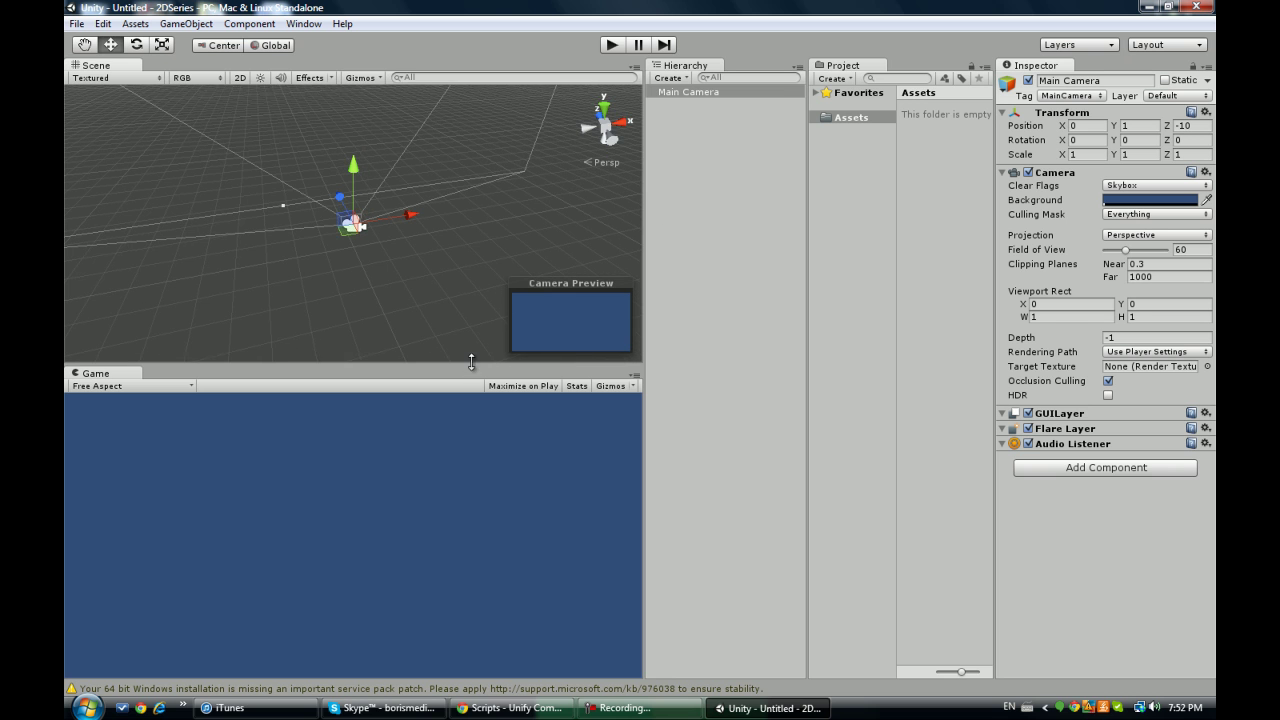
left_click_drag(437, 288, 717, 124, "alt")
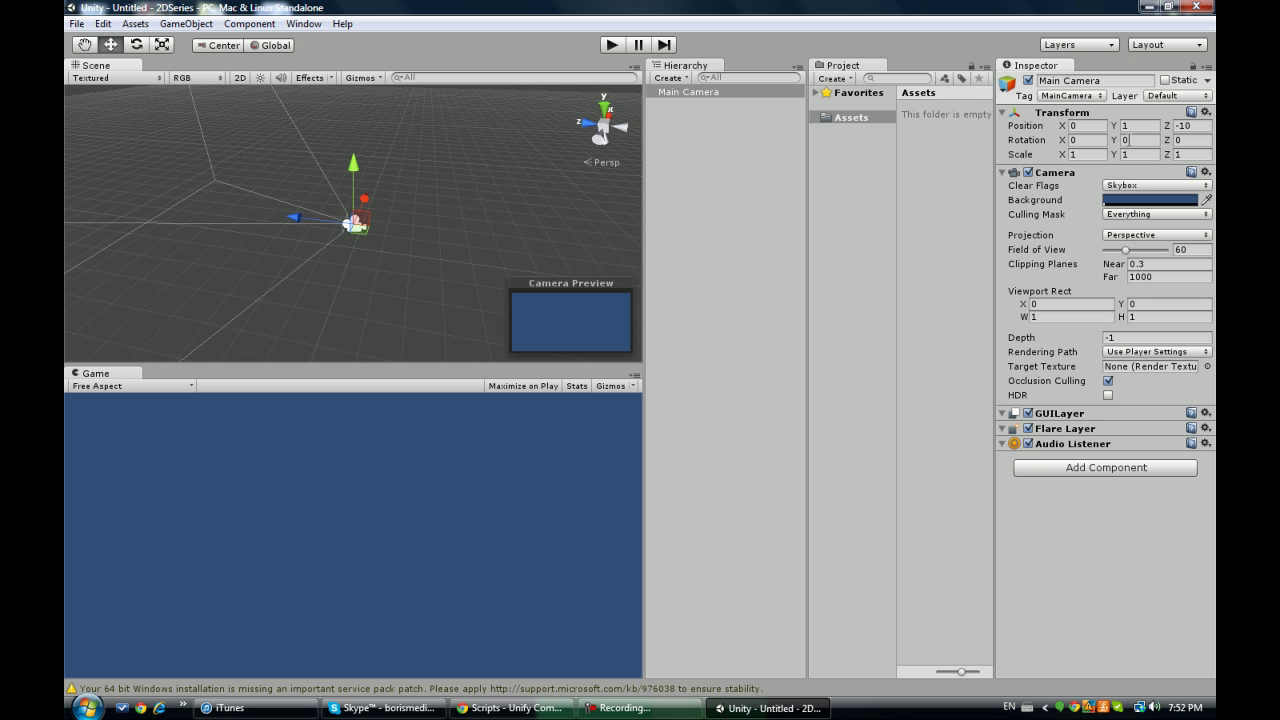
left_click(1148, 237)
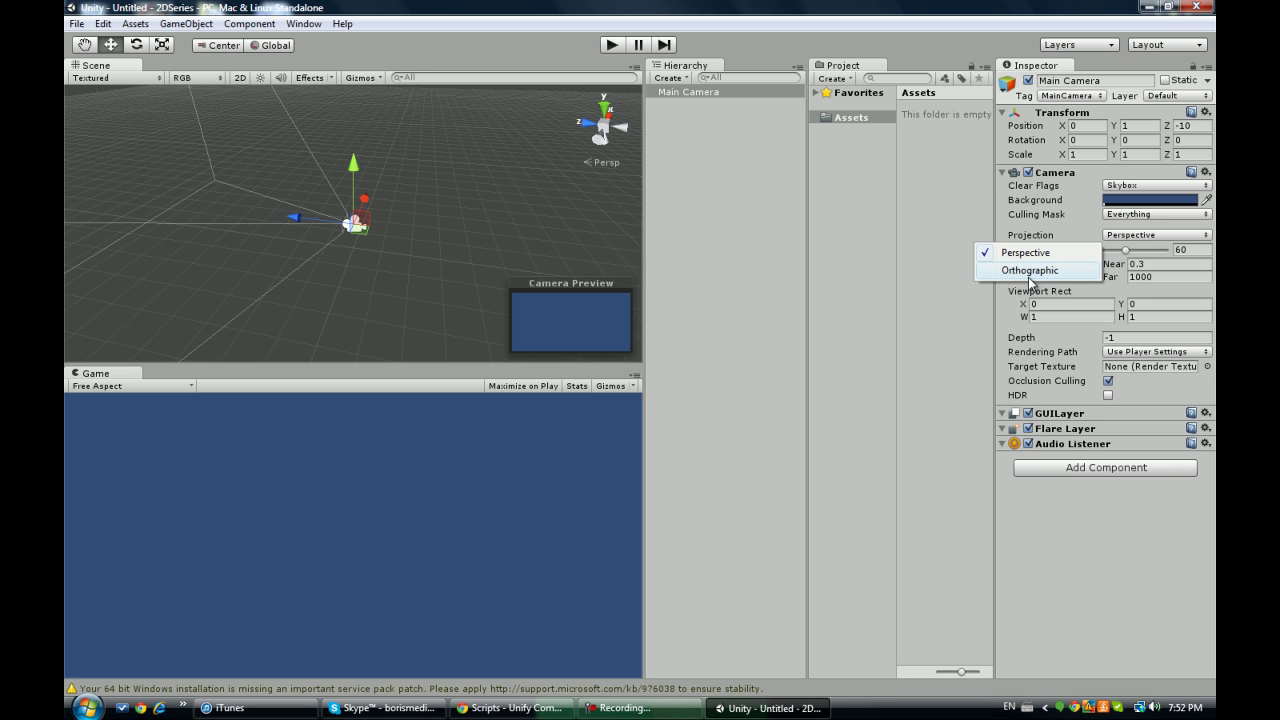
left_click(1030, 271)
left_click(1108, 250)
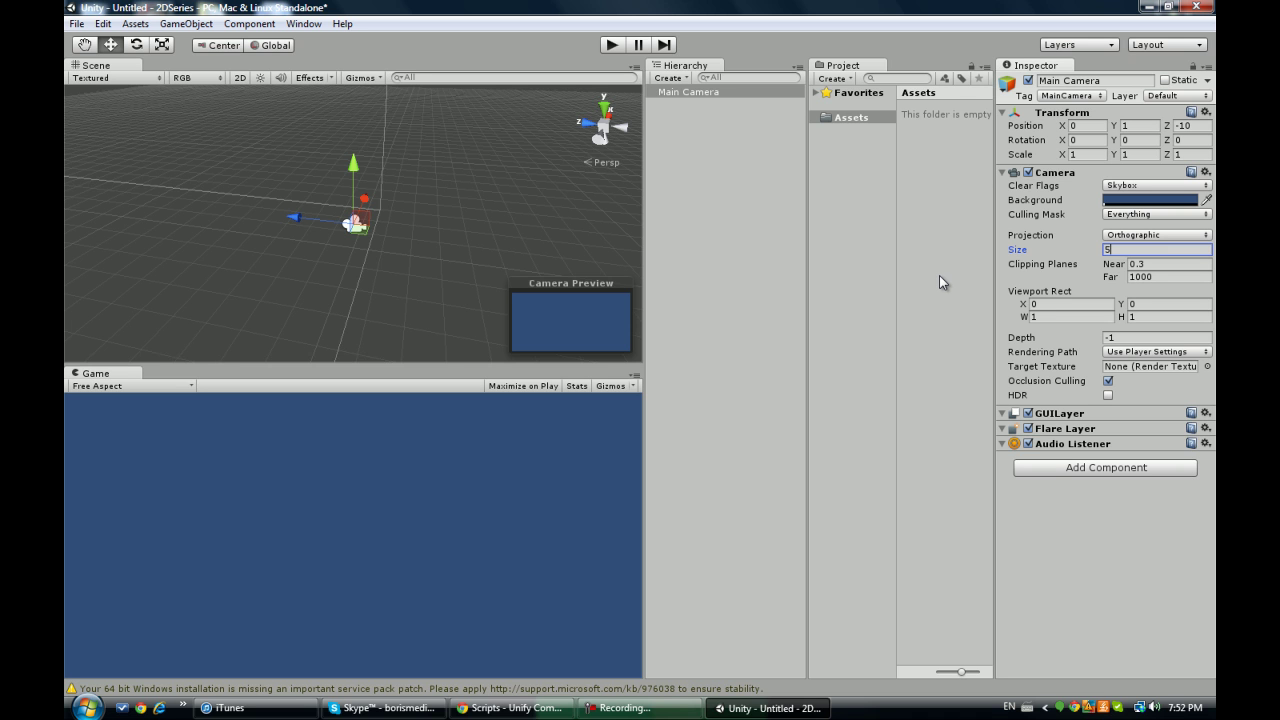
type("10")
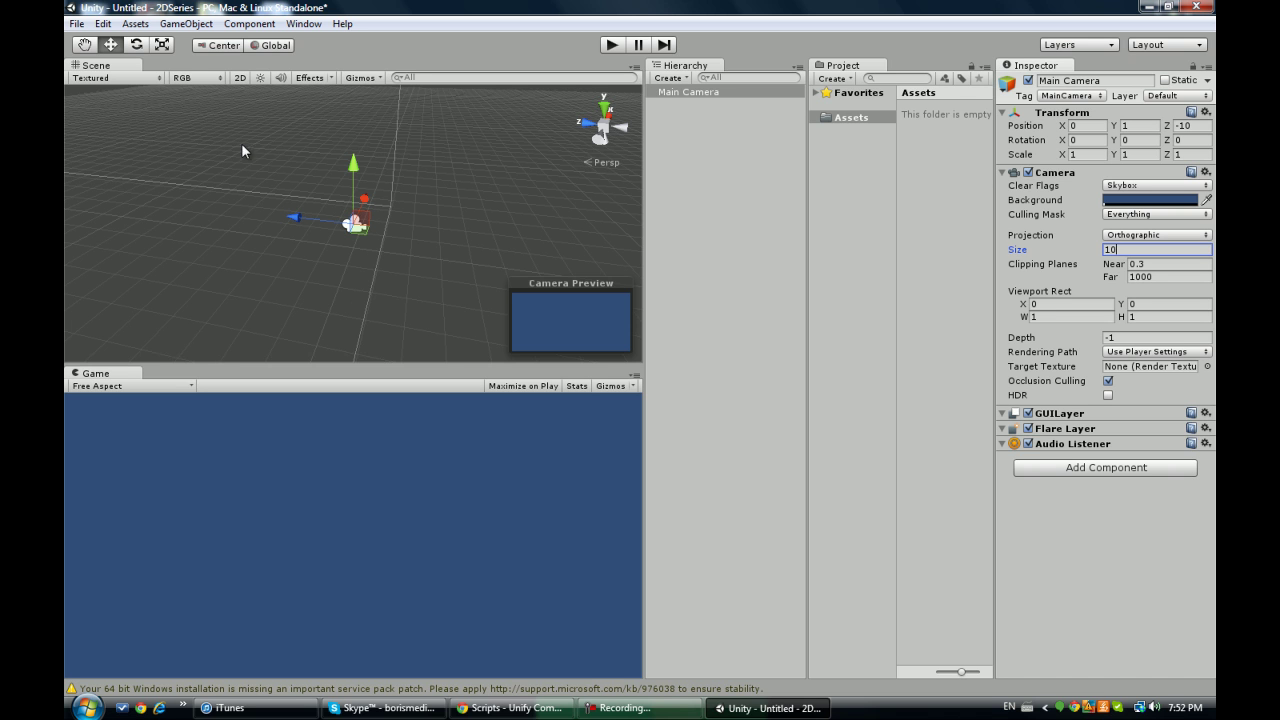
left_click(242, 150)
- Create a Cube and a Directional Light from GameObject > Create Other
left_click_drag(451, 214, 362, 218, "alt")
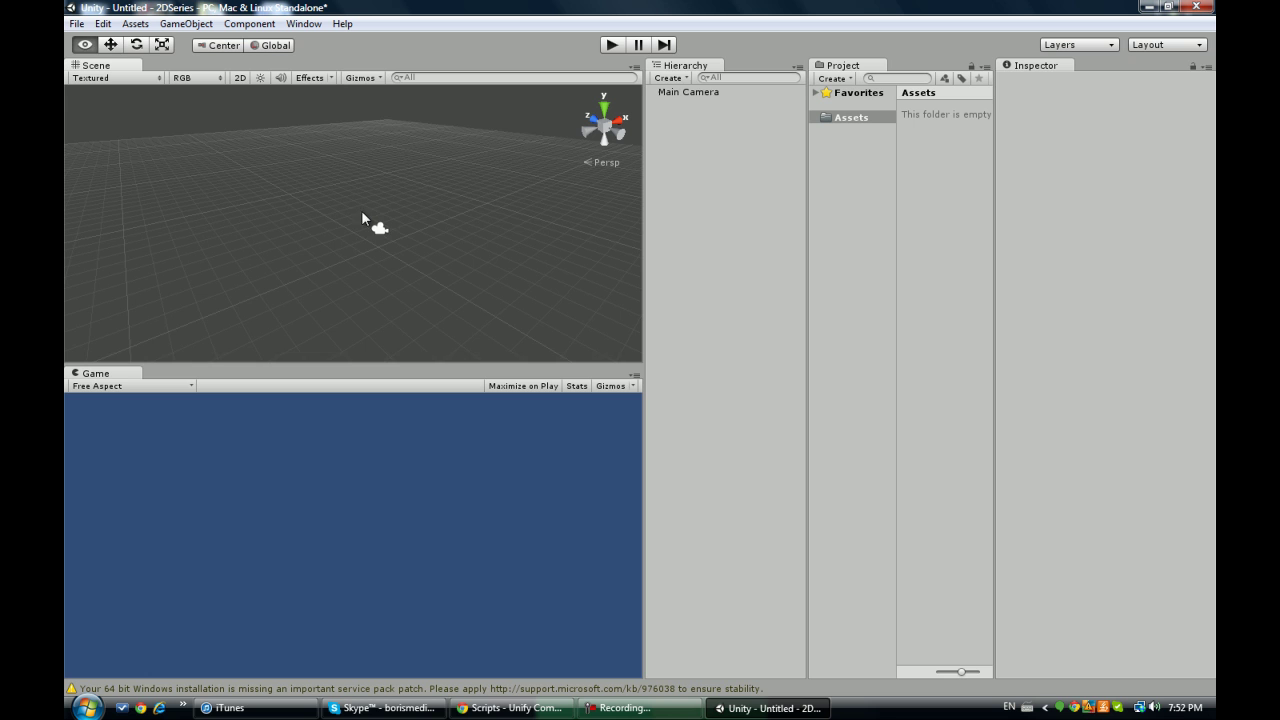
left_click(378, 227)
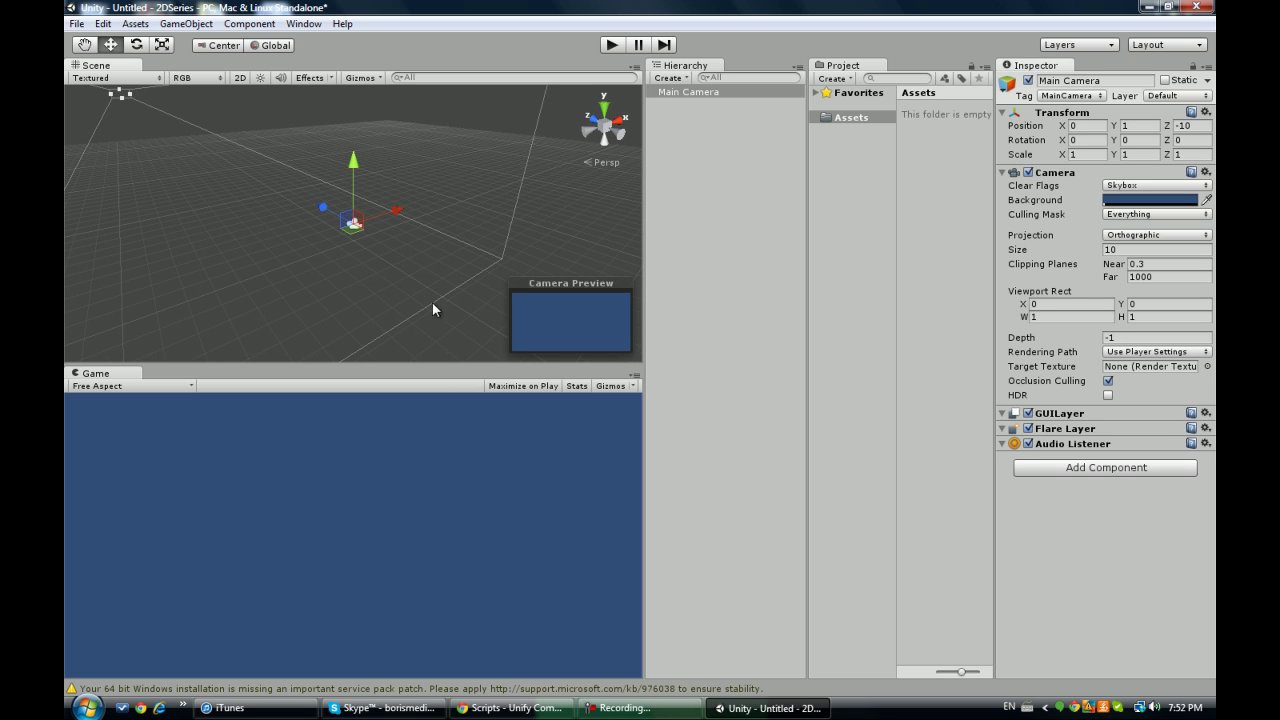
left_click(186, 23)
mouse_move(212, 59)
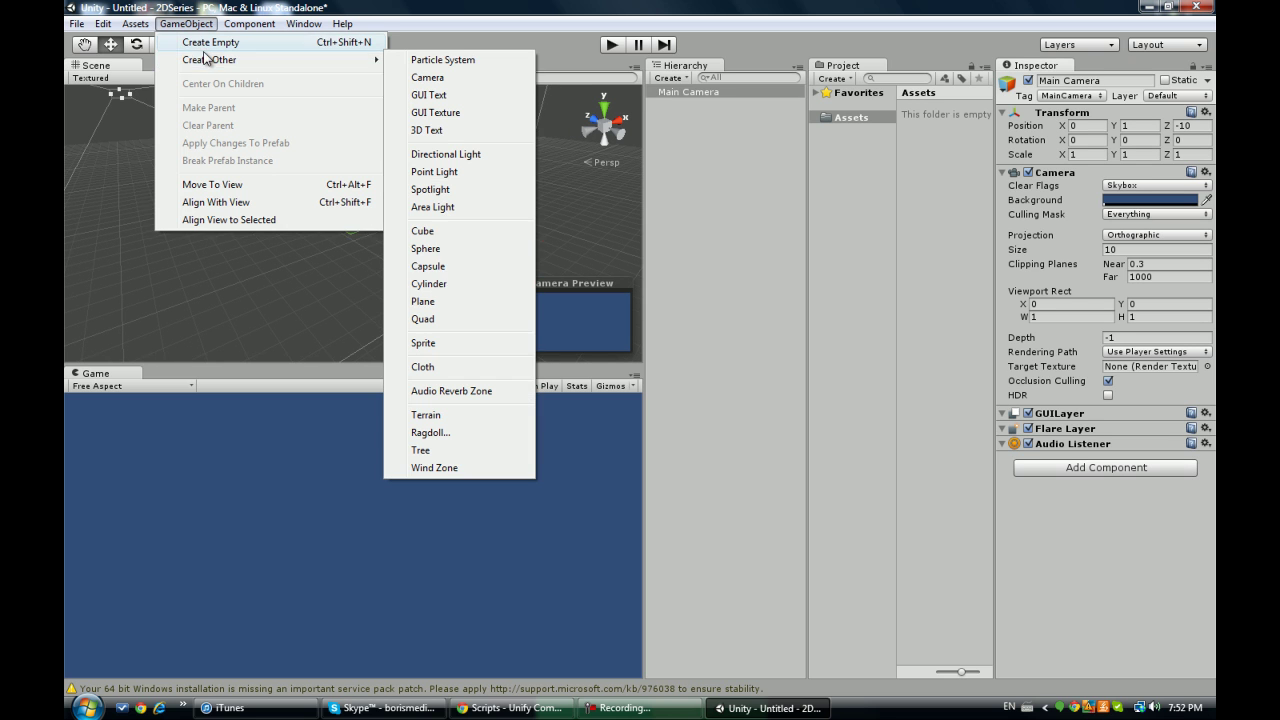
left_click(428, 232)
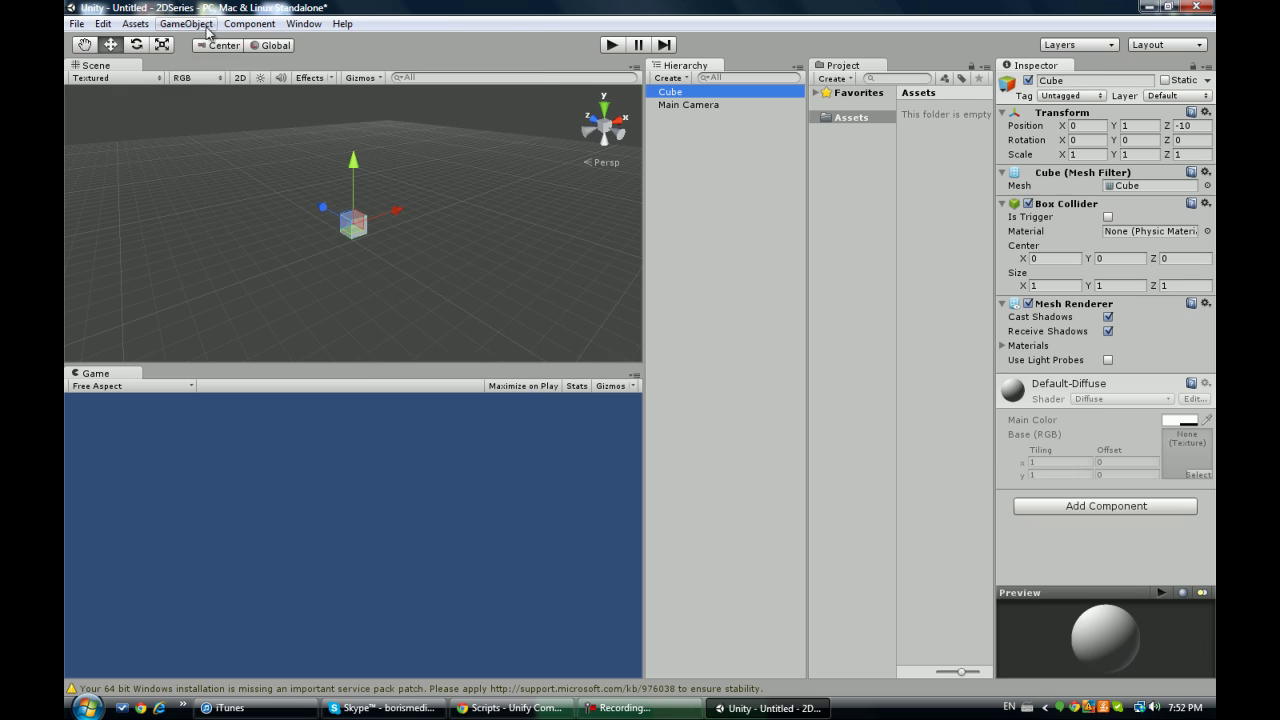
left_click(186, 23)
mouse_move(244, 65)
left_click(428, 157)
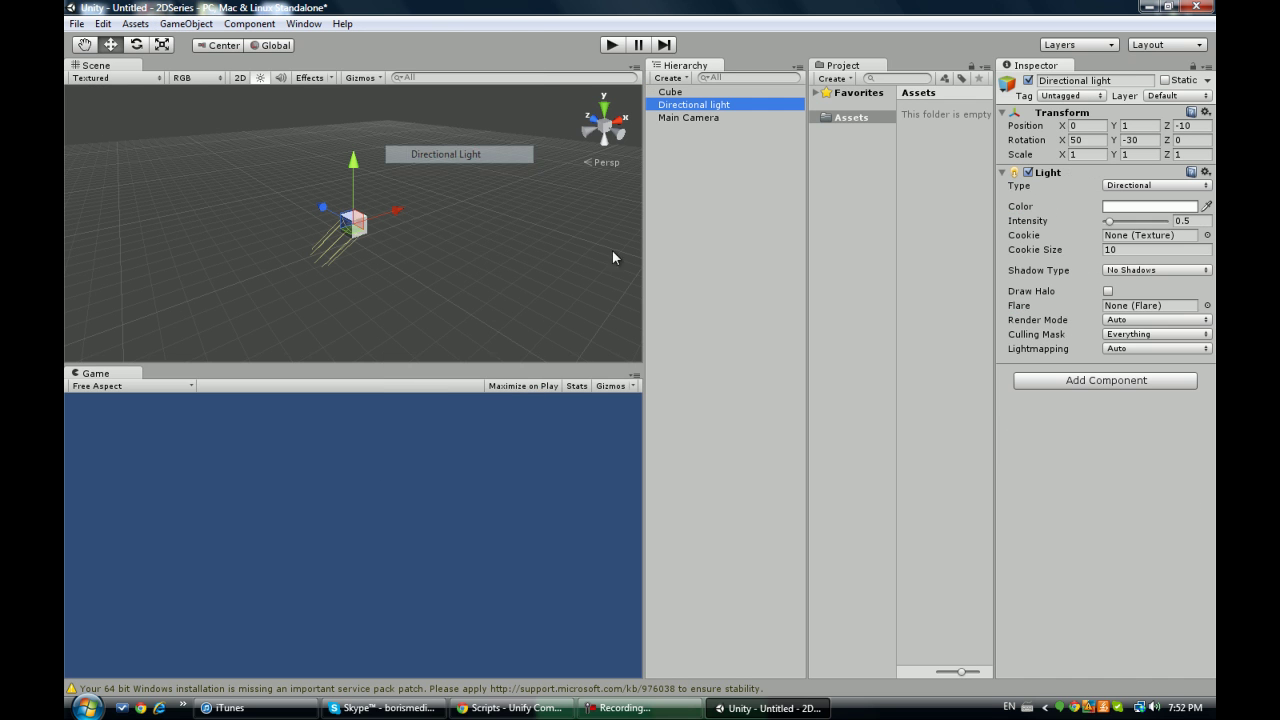
- Move the cube back, up and right to X -0.8929, Y 0.63942
left_click(680, 91)
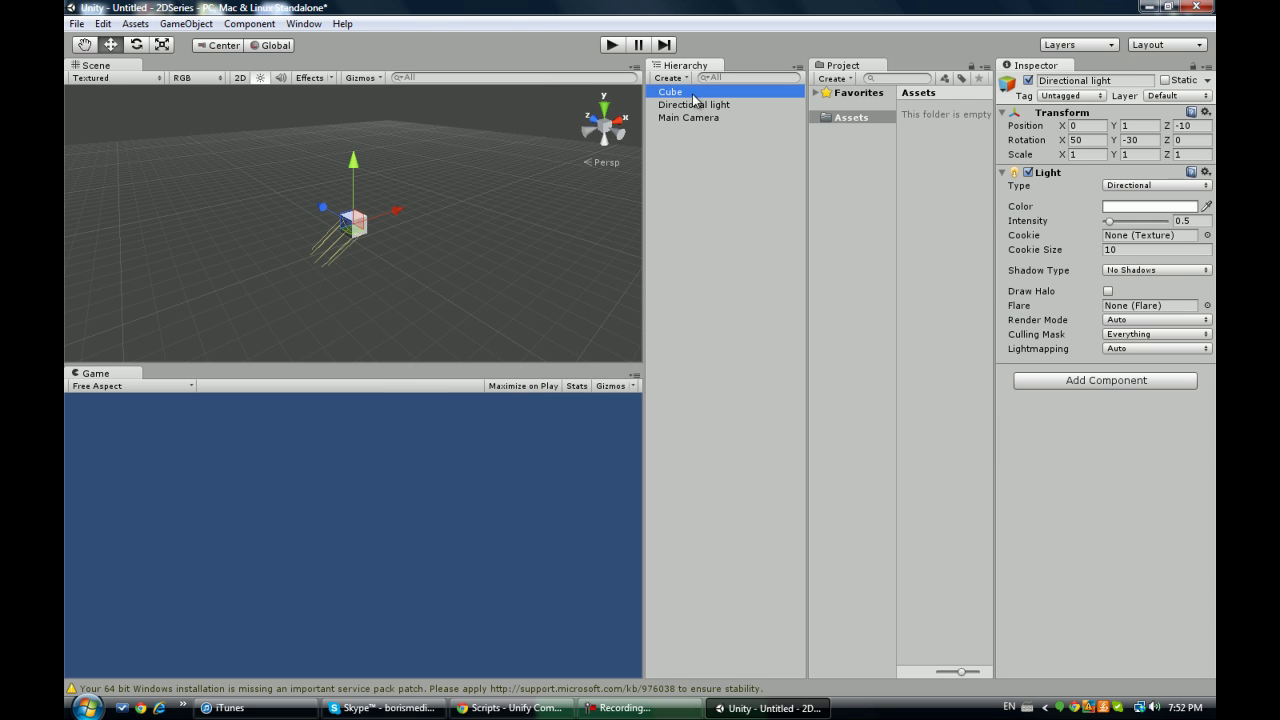
left_click(326, 213)
left_click_drag(326, 213, 259, 213)
left_click_drag(179, 108, 300, 192)
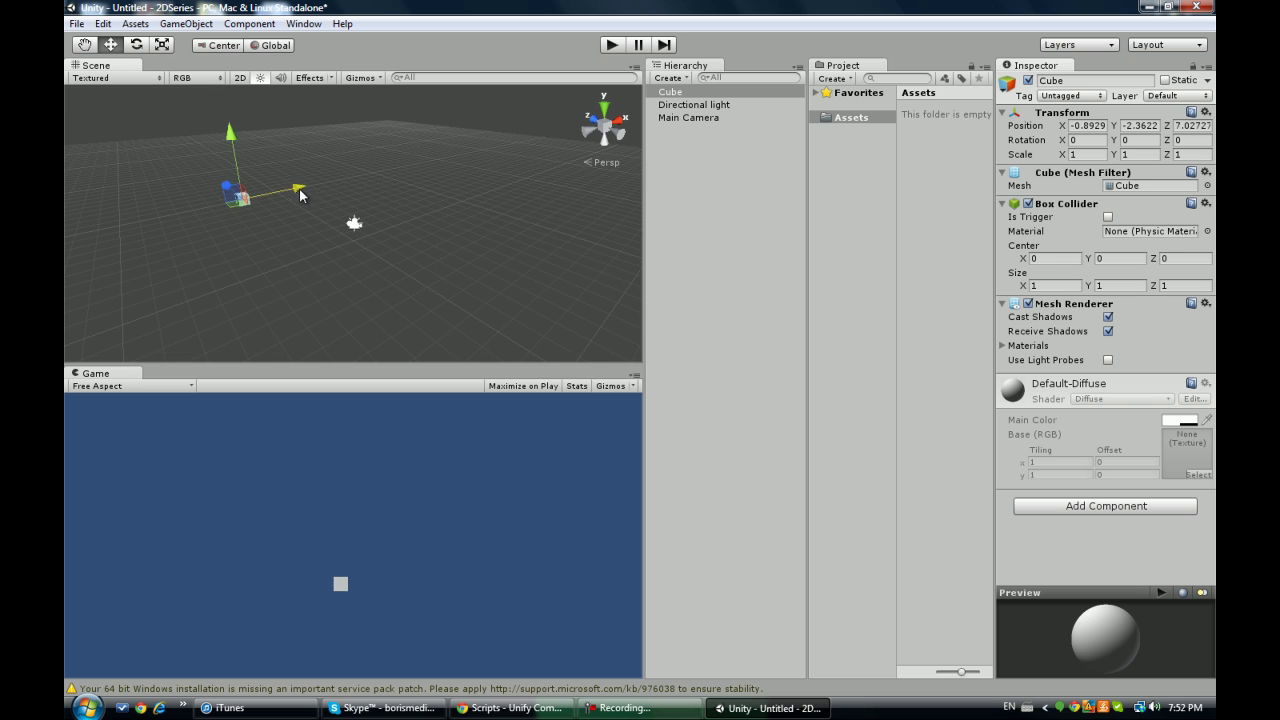
left_click_drag(242, 150, 231, 117)
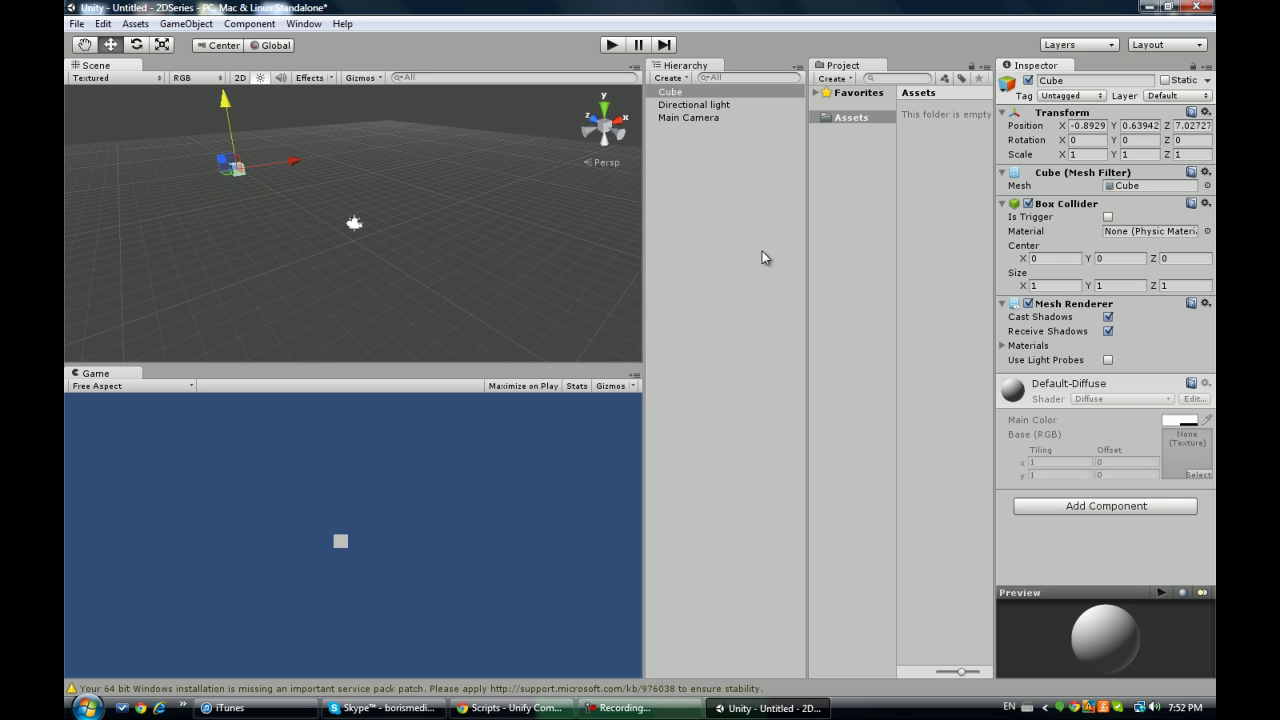
- Switch the Main Camera to Perspective and move the cube lower
left_click(668, 119)
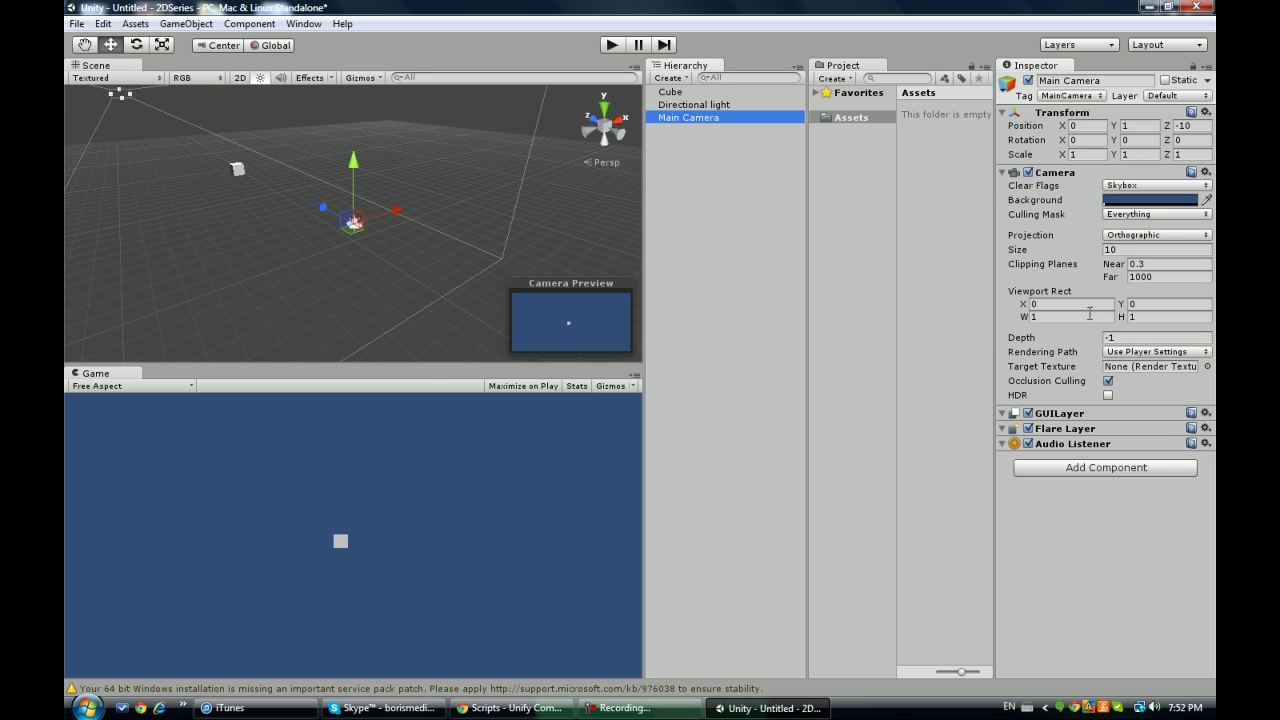
left_click(1122, 236)
left_click(1063, 256)
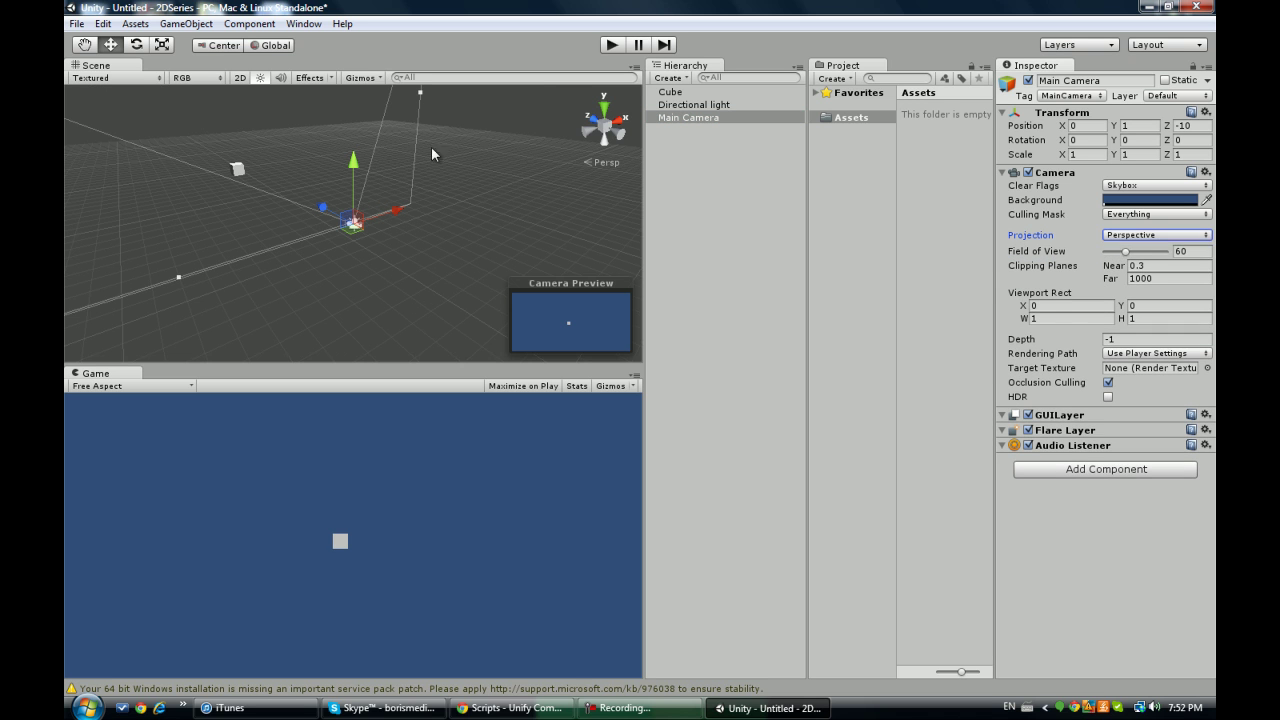
left_click(238, 168)
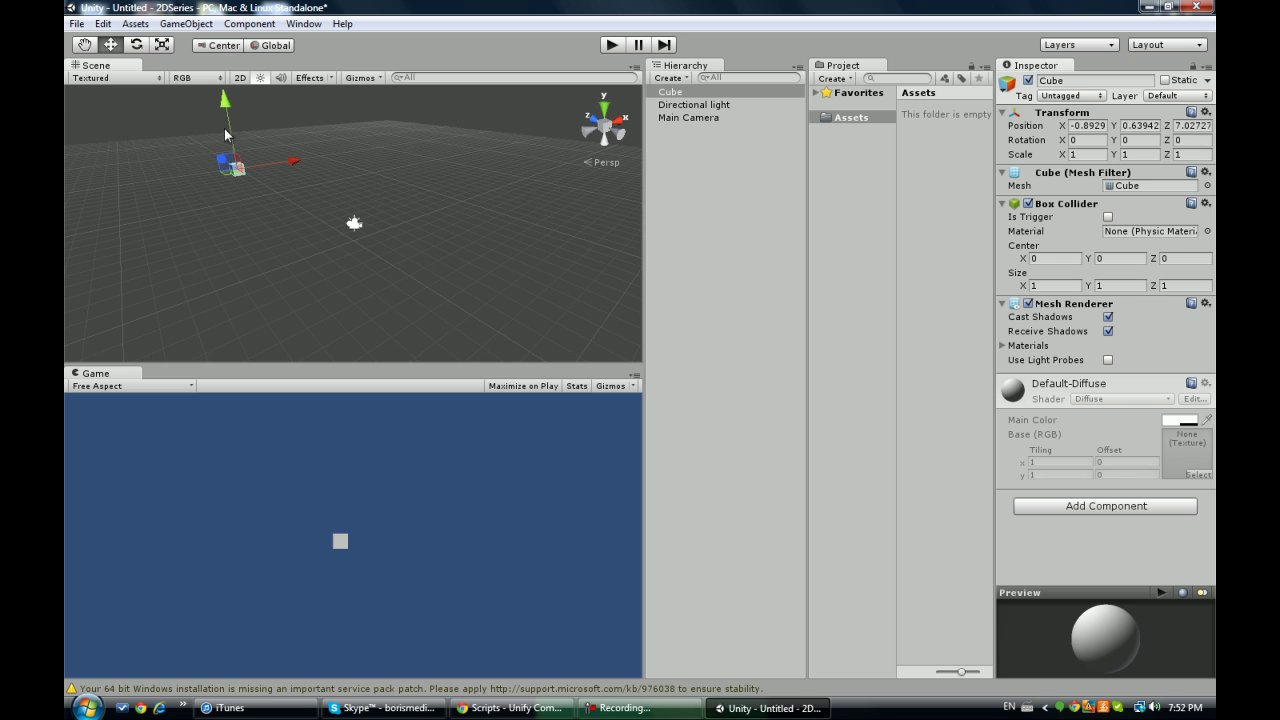
left_click_drag(225, 113, 206, 155)
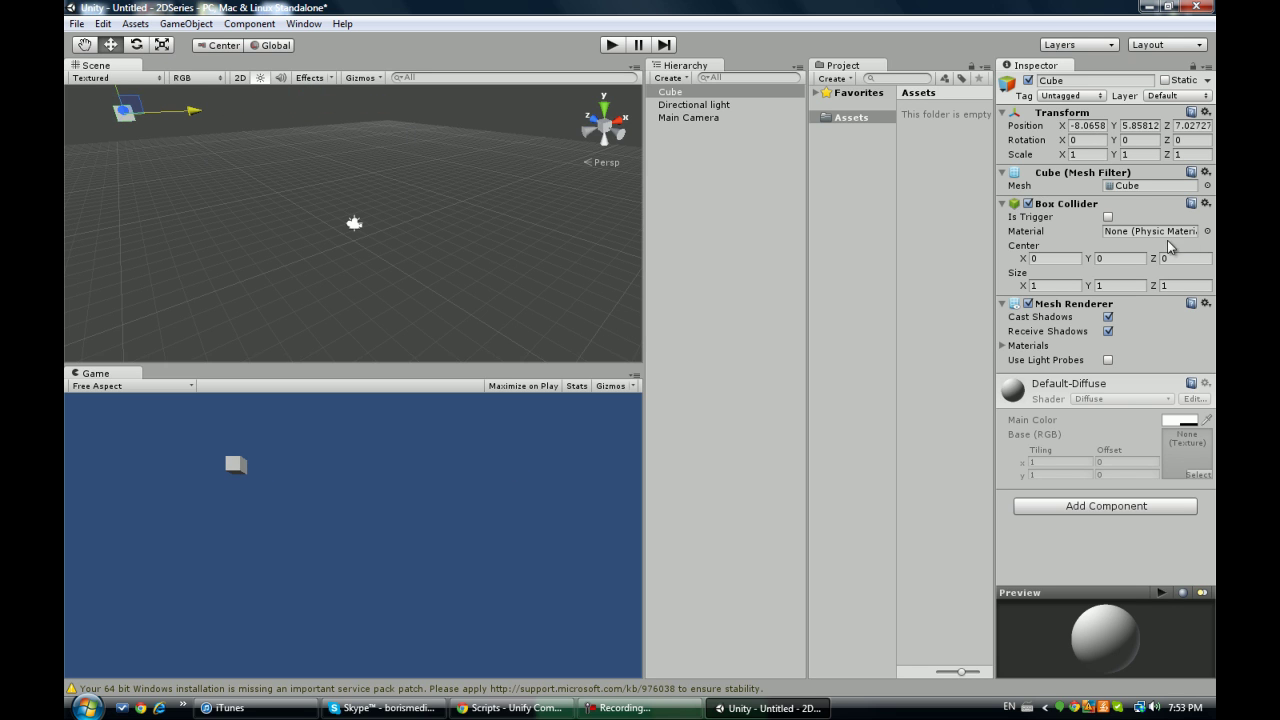
- Switch the camera back to Orthographic and place the cube at X -0.4767, Y 1.03725, Z 7.02727
left_click(707, 118)
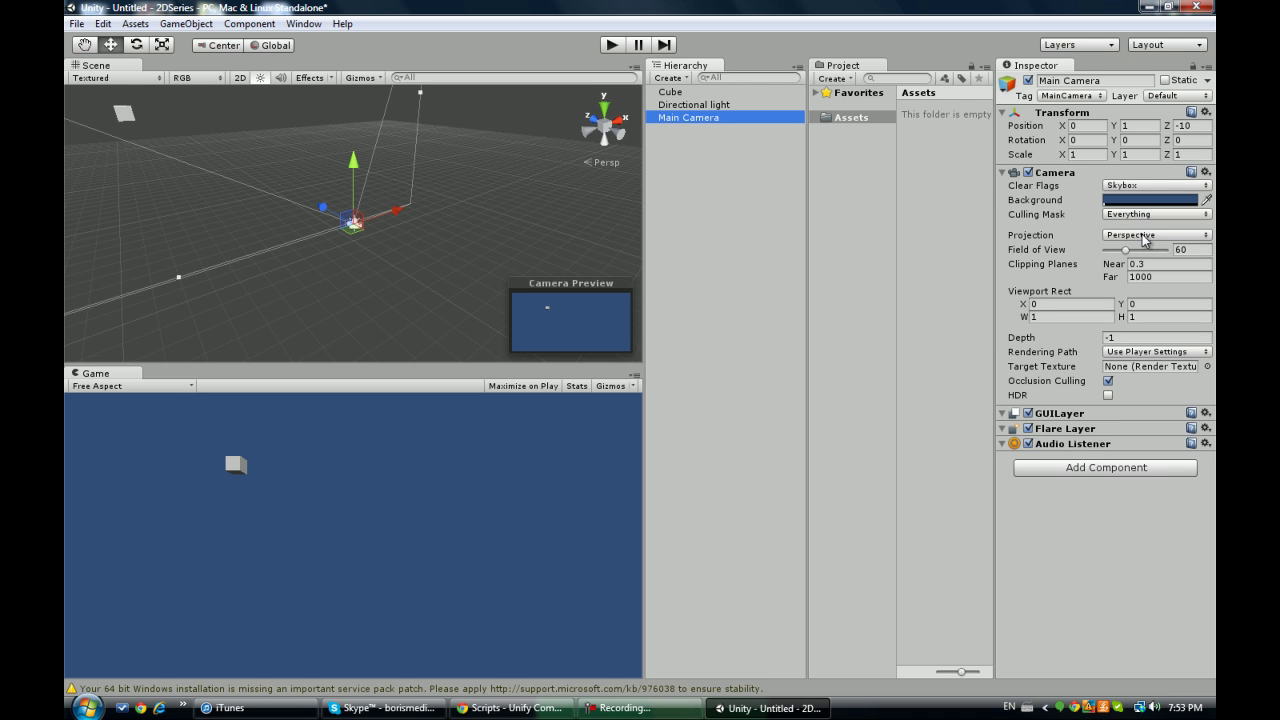
left_click(1145, 236)
left_click(1030, 270)
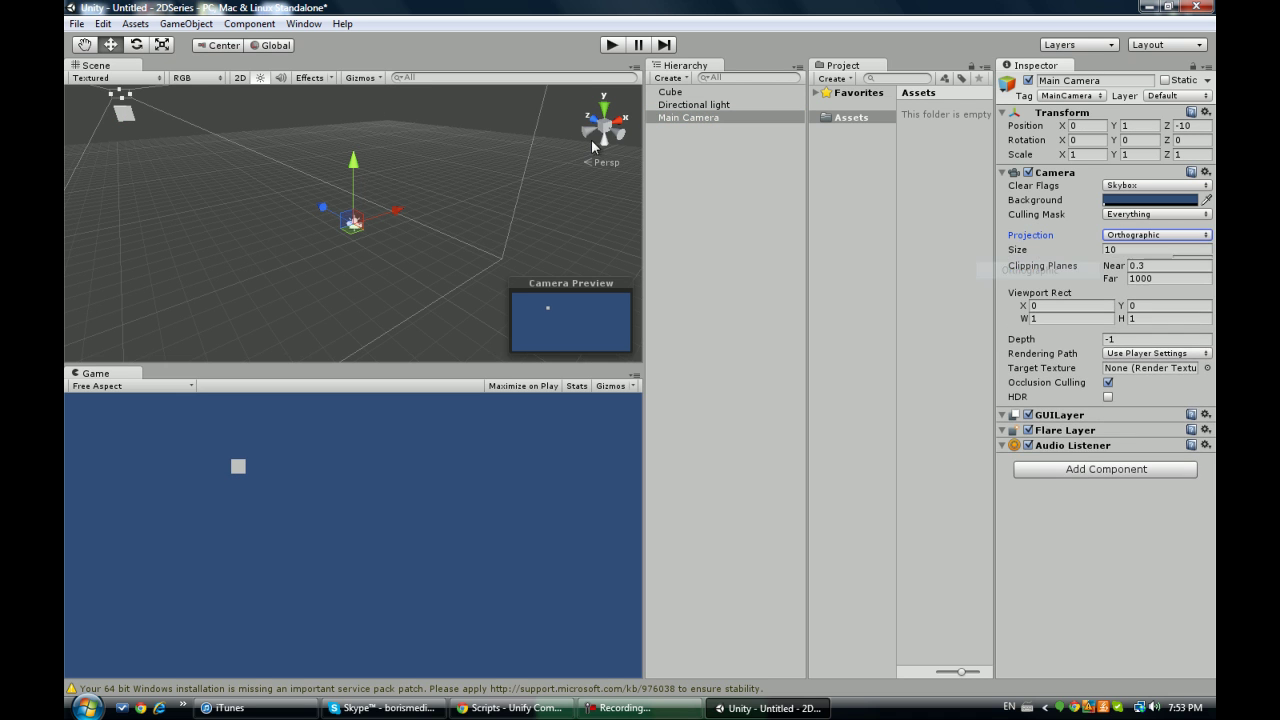
left_click(125, 112)
left_click_drag(115, 95, 349, 251)
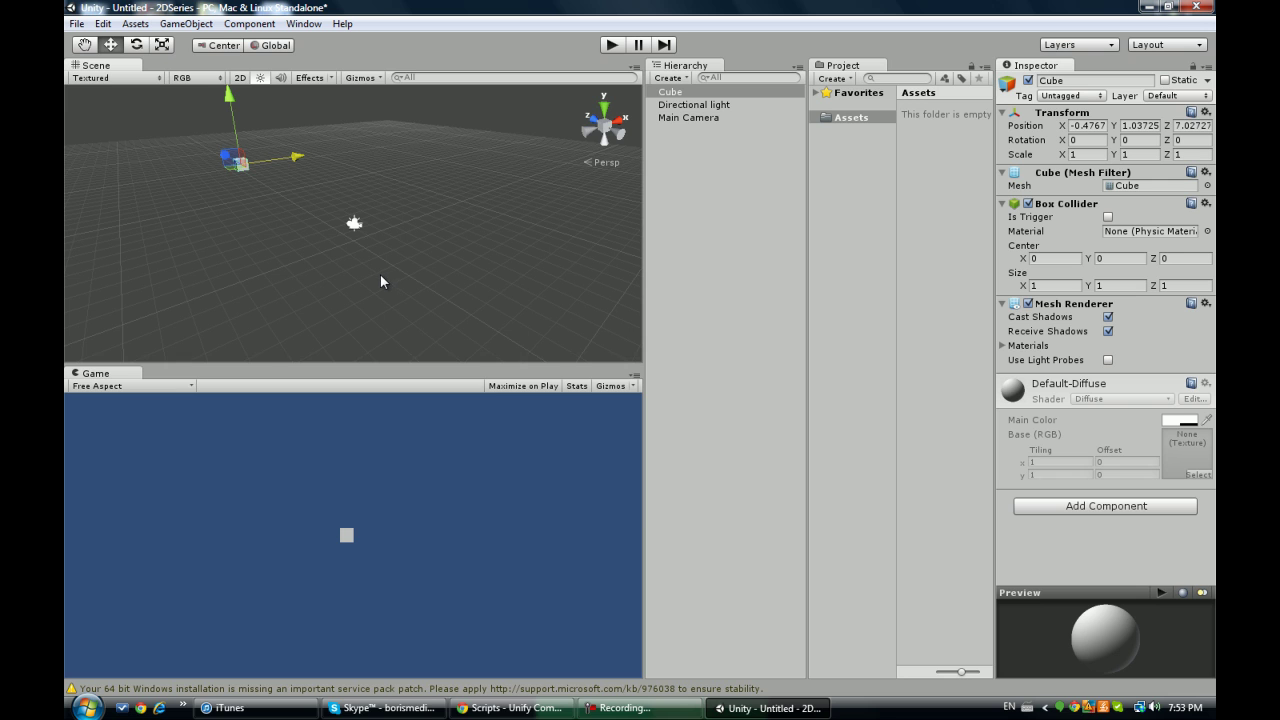
- Rename the Cube to 'Floor' in the Hierarchy
left_click(668, 92)
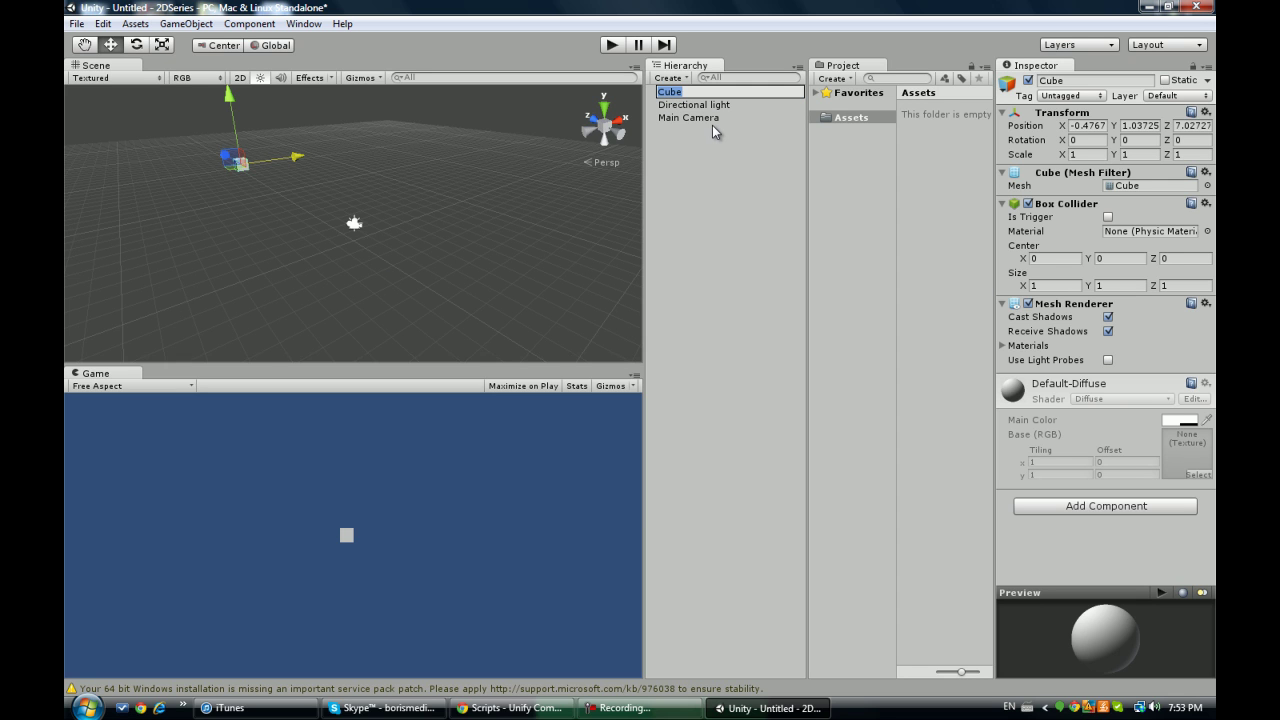
type("Floor")
key("Return")
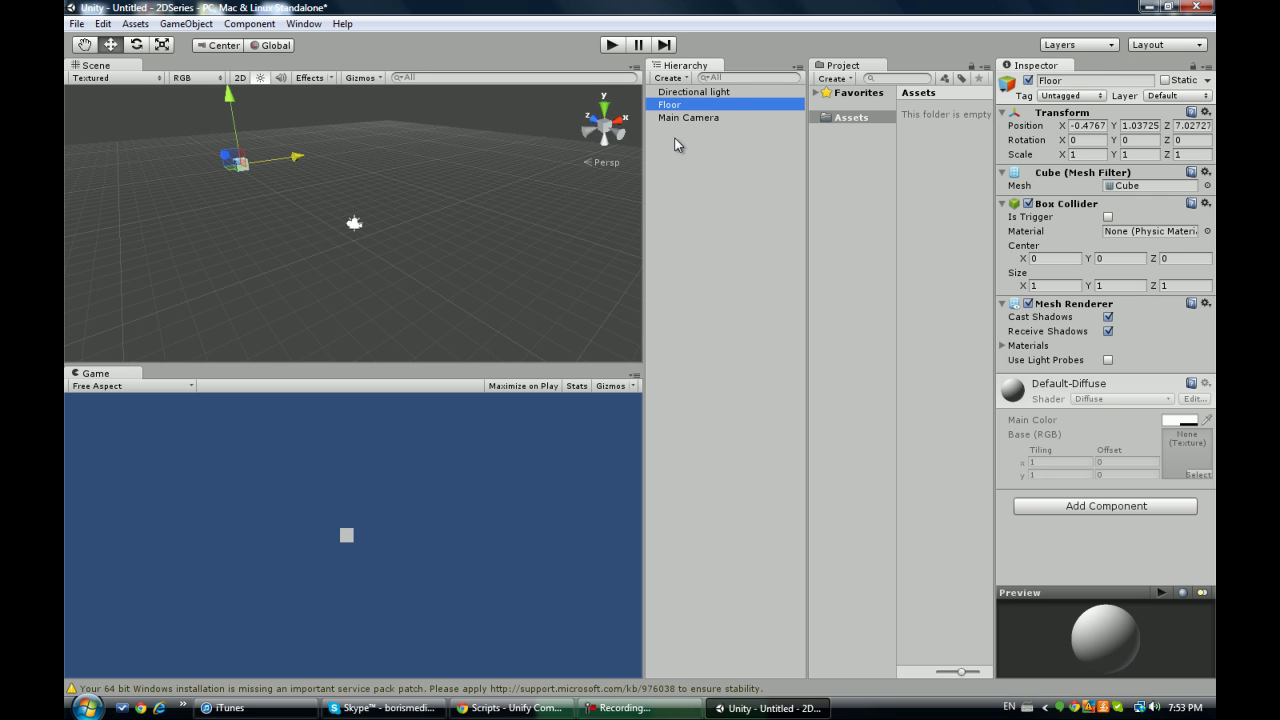
- Rename the Directional light to 'Lighting', correcting the misspelling
left_click(712, 93)
key("F2")
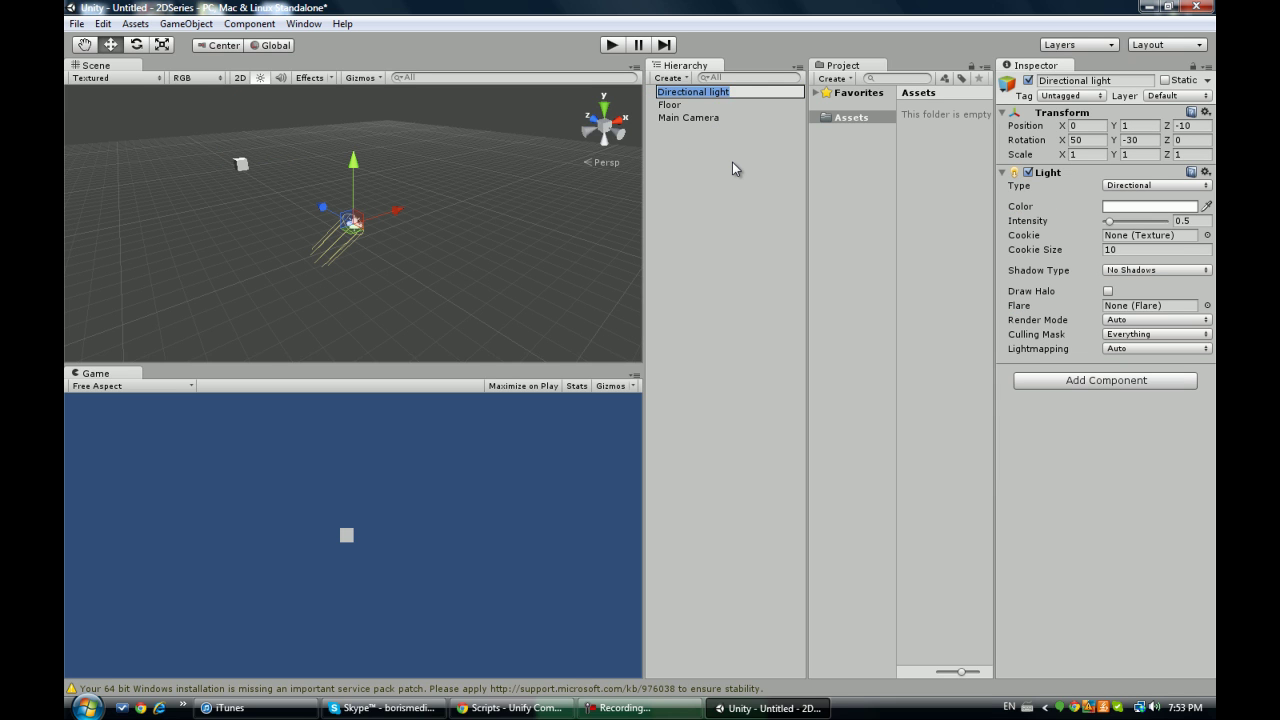
type("Lighing")
key("BackSpace")
key("BackSpace")
key("BackSpace")
type("ting")
key("Return")
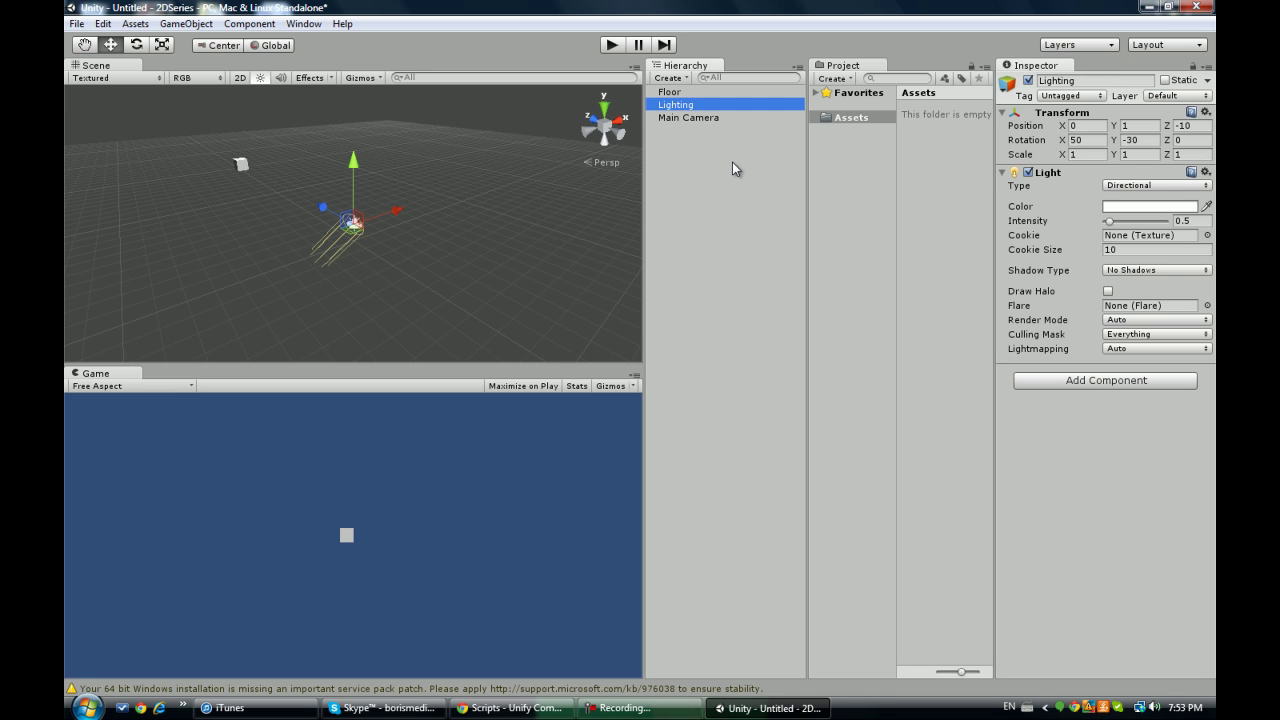
- Lower the Floor and scale it to about 63.1681 × 1.23763 × 22.2092
left_click(277, 215)
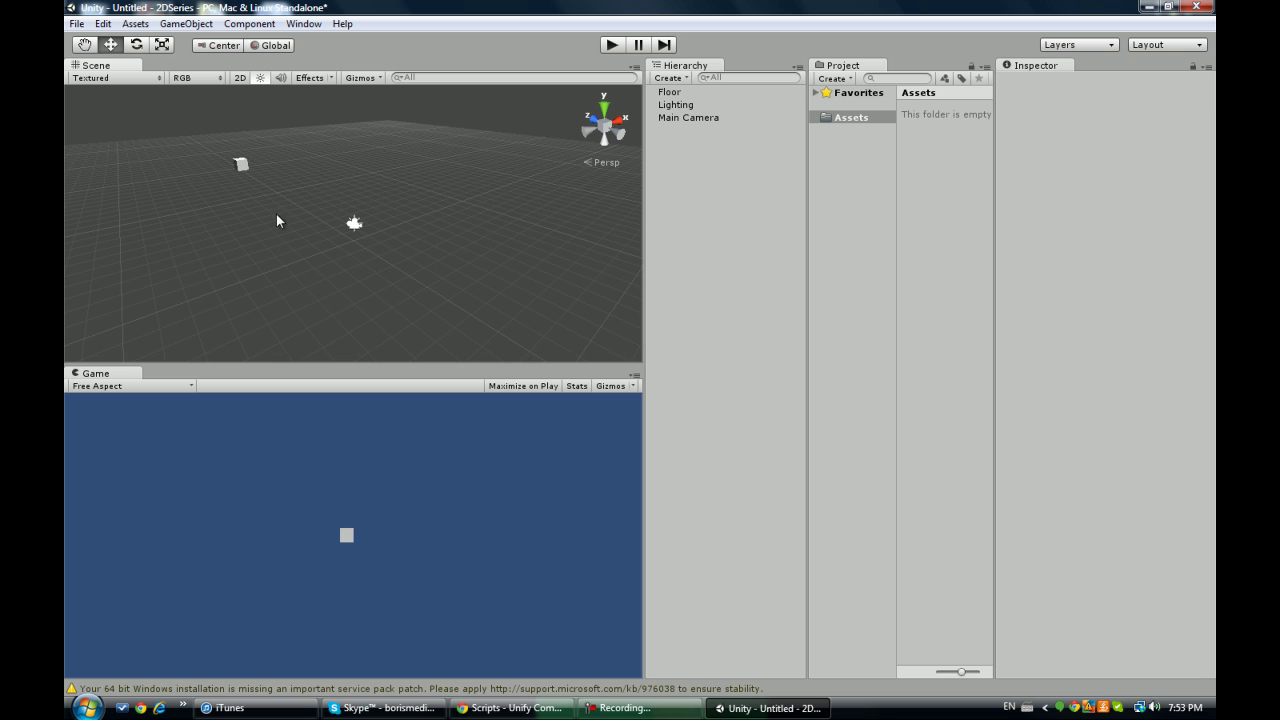
left_click(240, 169)
left_click_drag(238, 108, 244, 185)
key("r")
left_click_drag(306, 213, 354, 221)
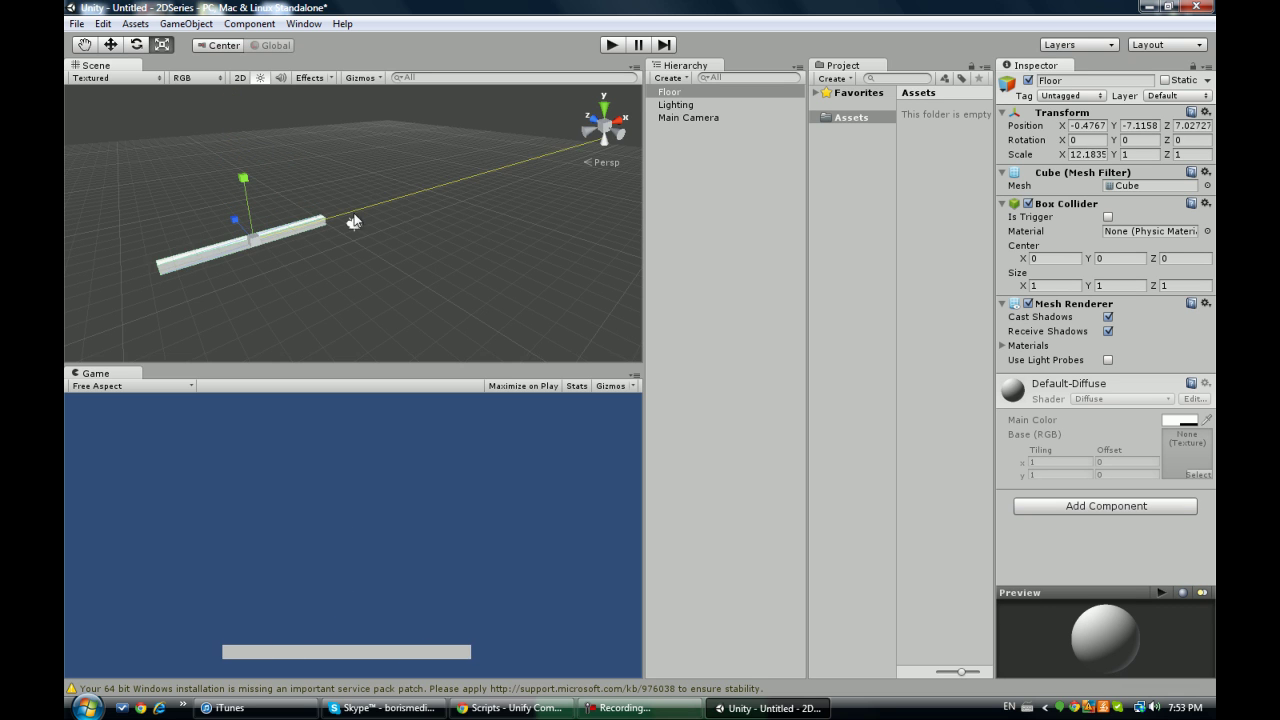
left_click_drag(602, 140, 648, 209)
left_click_drag(316, 229, 428, 222)
left_click_drag(243, 178, 246, 160)
left_click_drag(305, 201, 572, 286, "alt")
- Move the Floor to Y -7.1158, Z 8.40058
key("w")
left_click_drag(400, 188, 563, 177)
left_click(491, 199)
left_click(394, 220)
left_click(440, 197)
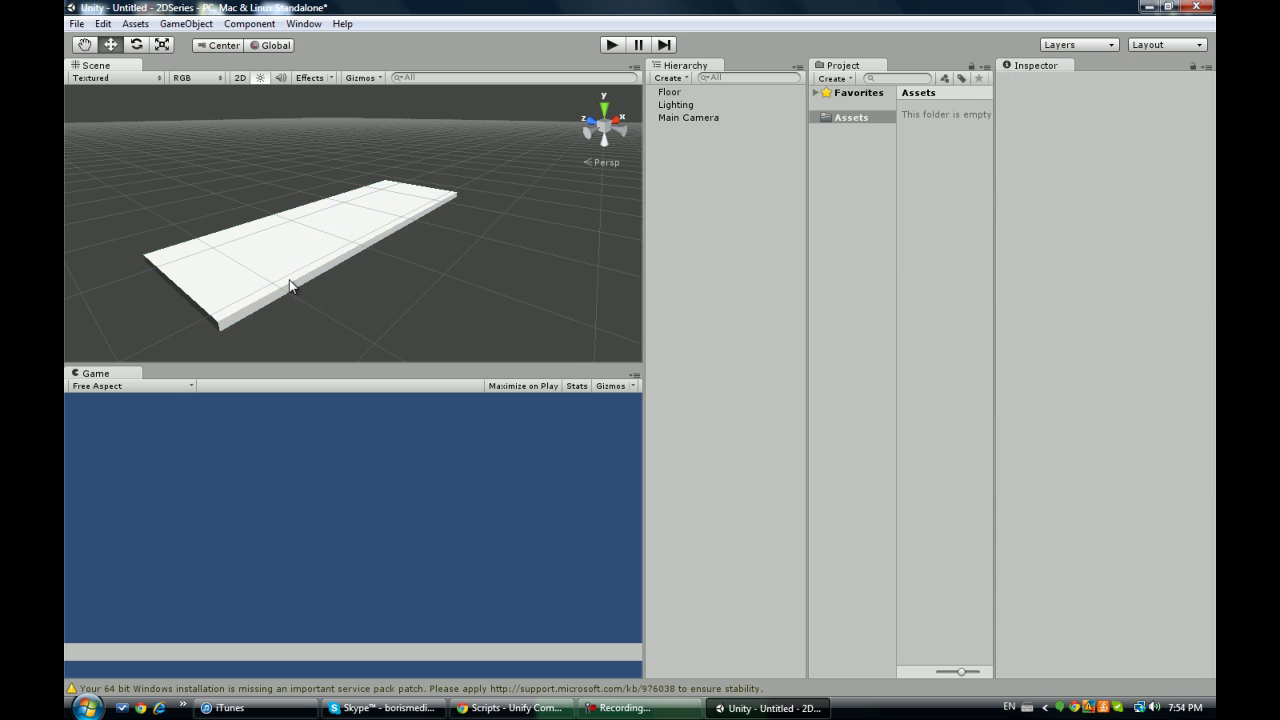
left_click(289, 286)
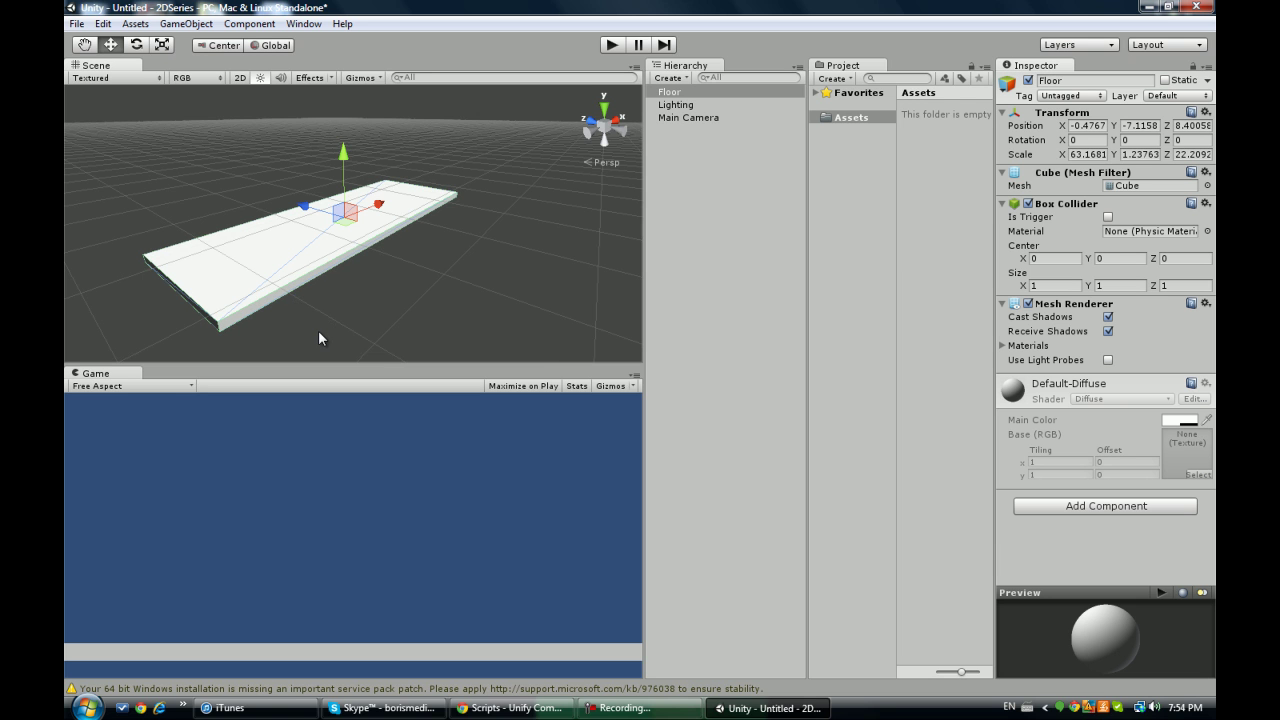
- Drag the Scene/Game divider down slightly so the Scene view gets more height
left_click(321, 332)
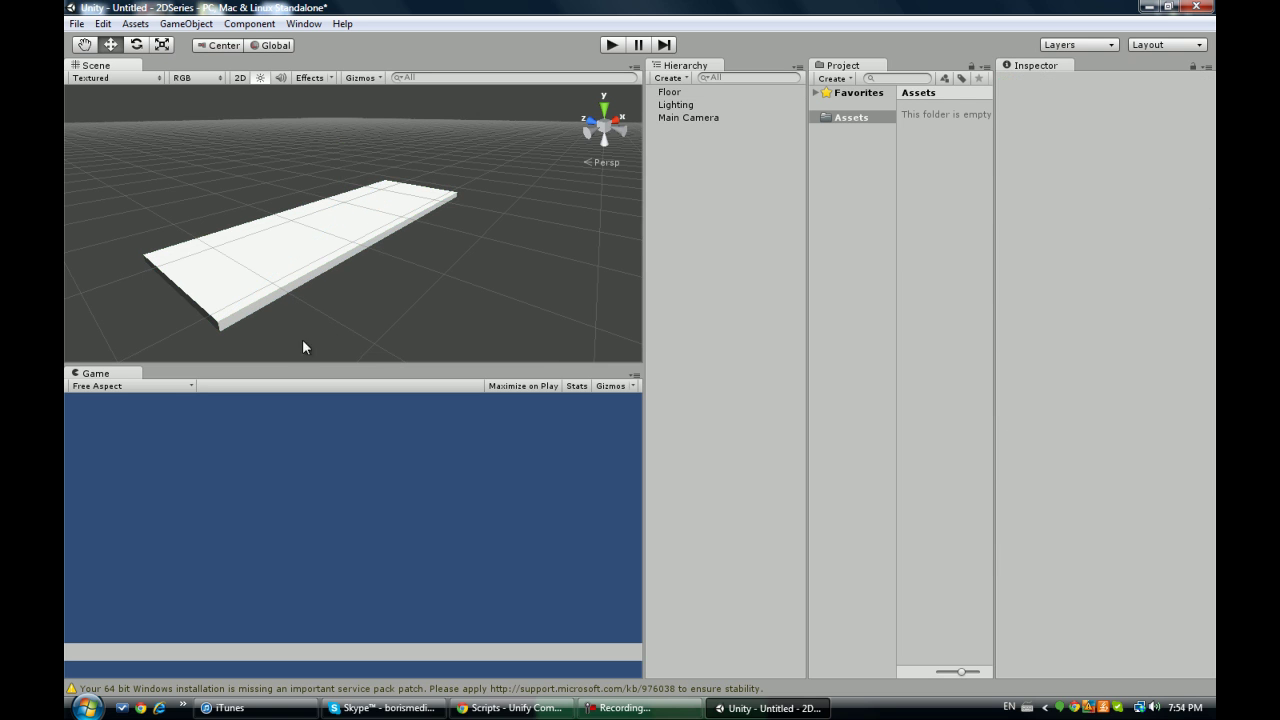
left_click(355, 238)
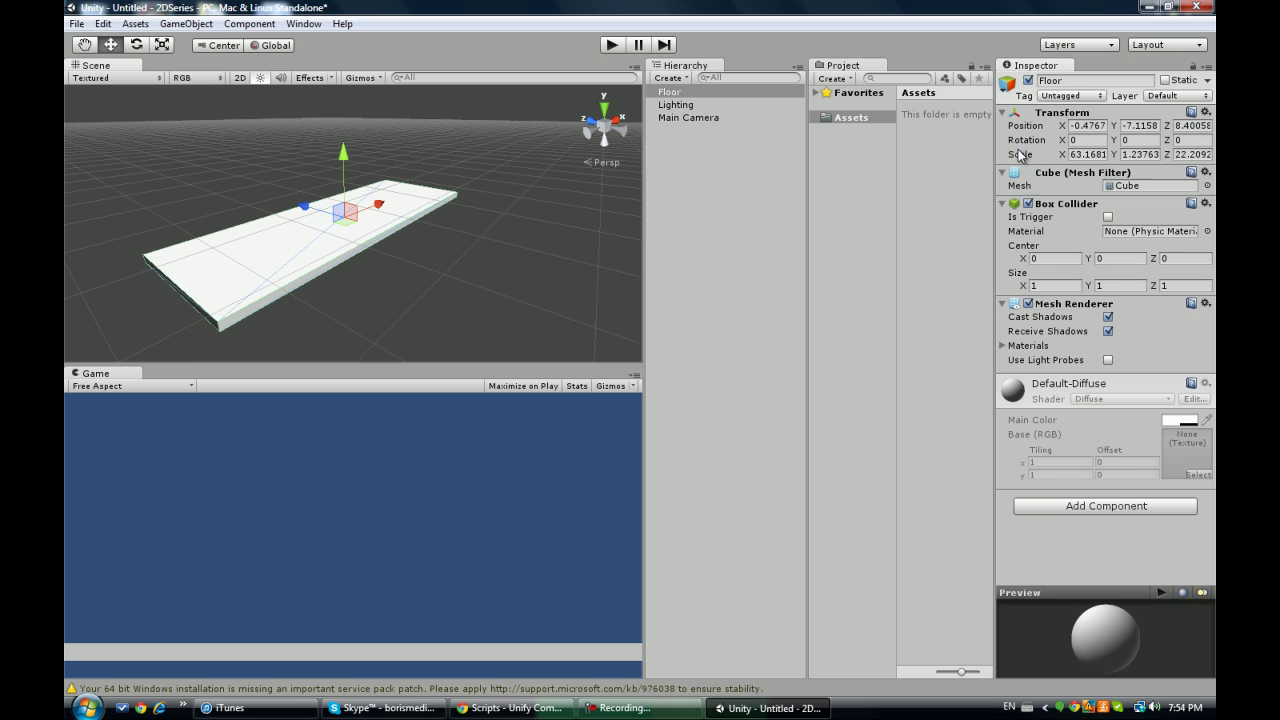
left_click(849, 197)
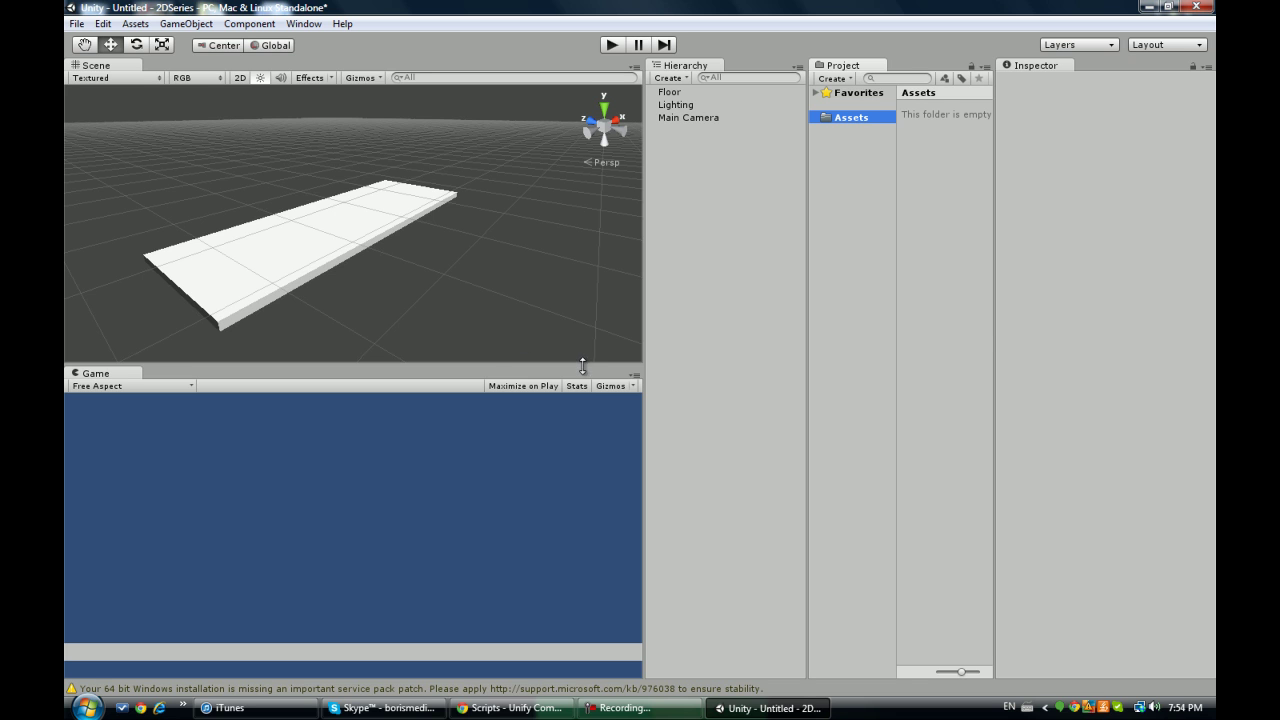
left_click_drag(582, 369, 578, 382)
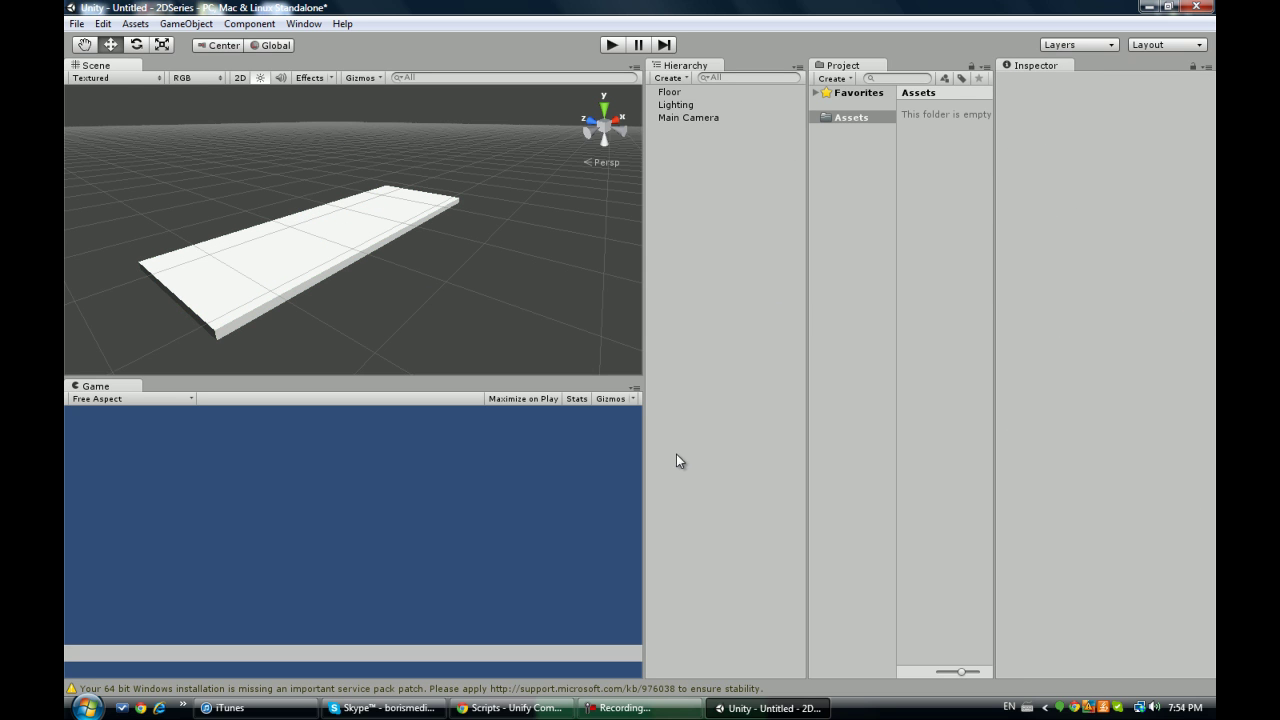
left_click(330, 268)
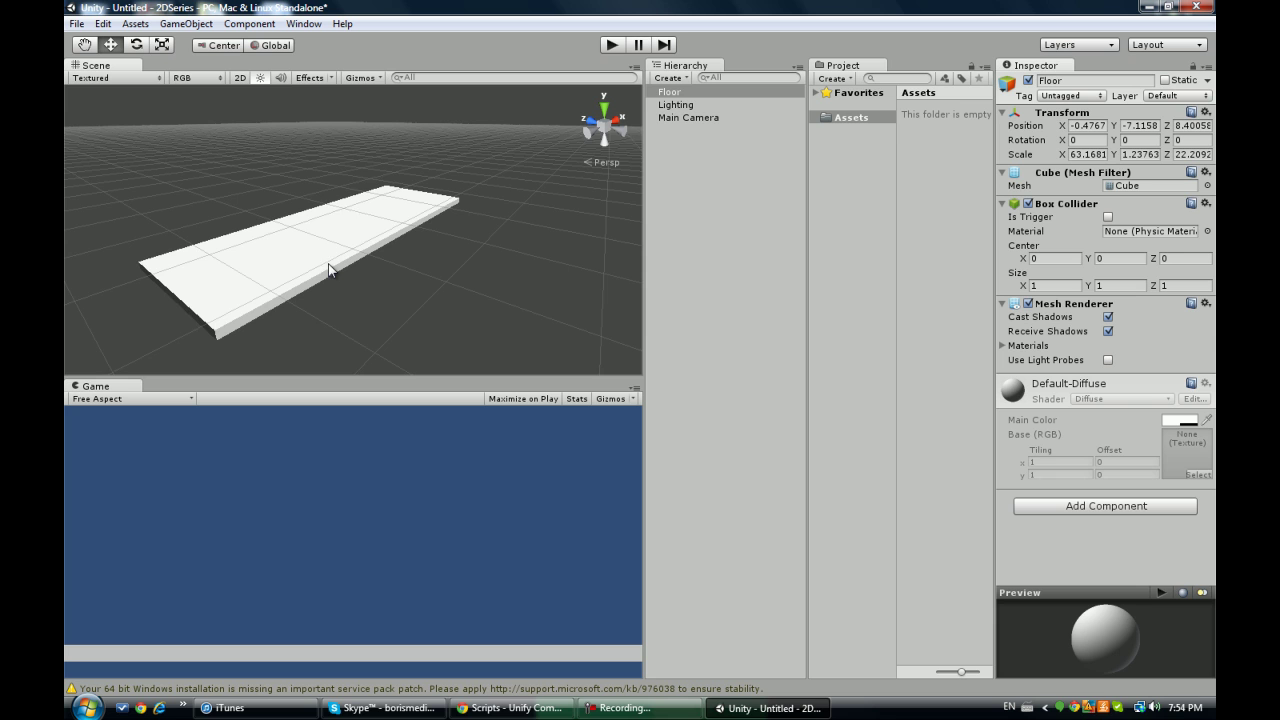
left_click(370, 321)
- Import the Character Controller standard package with all its items into Assets
right_click(838, 125)
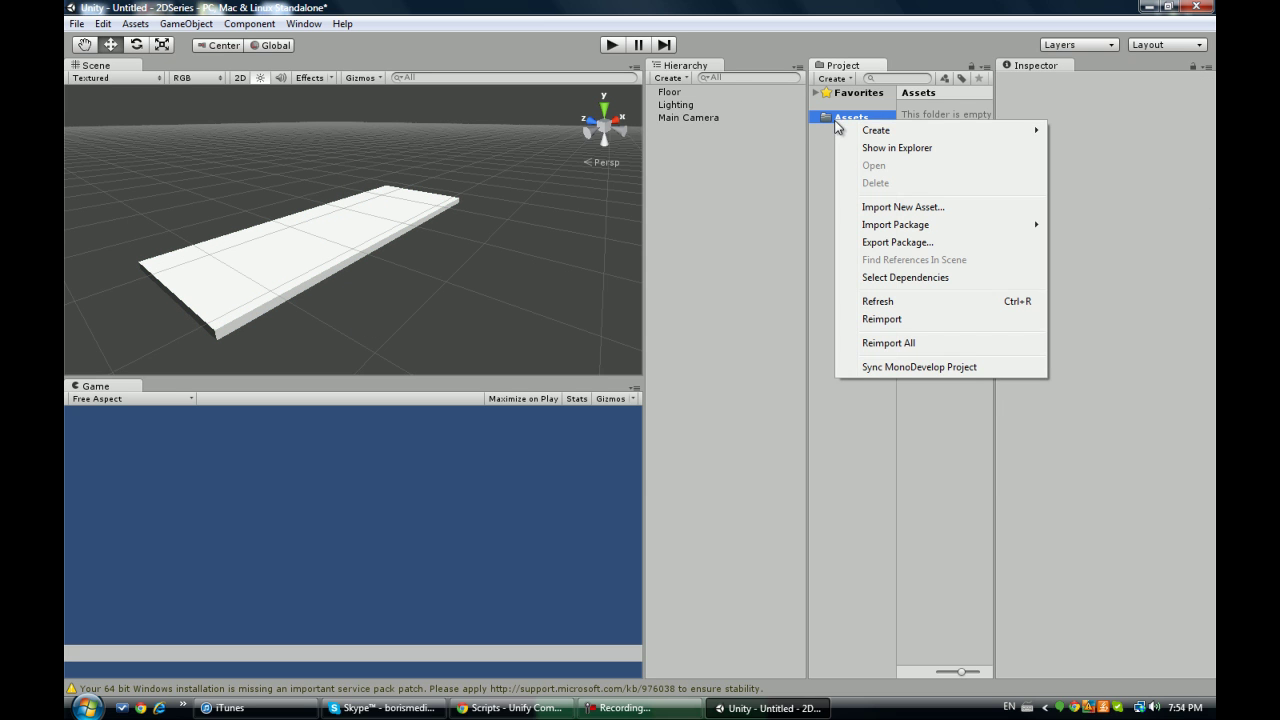
mouse_move(846, 129)
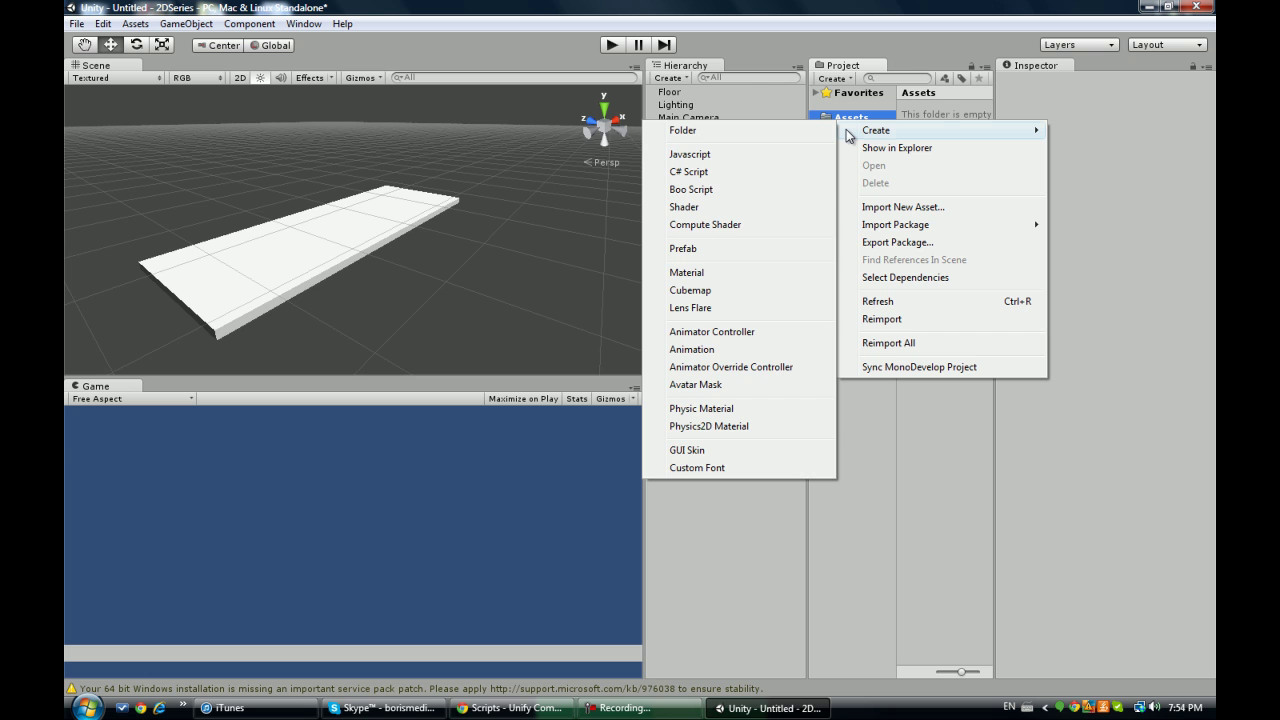
mouse_move(862, 232)
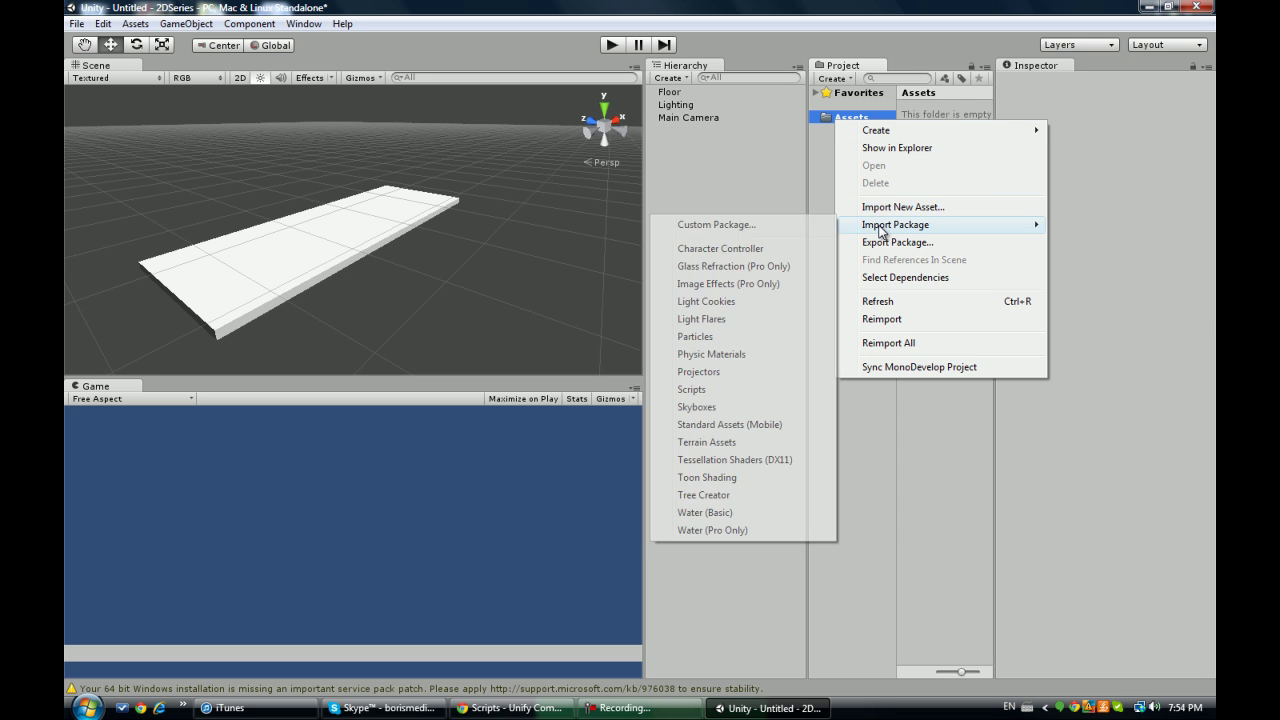
left_click(790, 248)
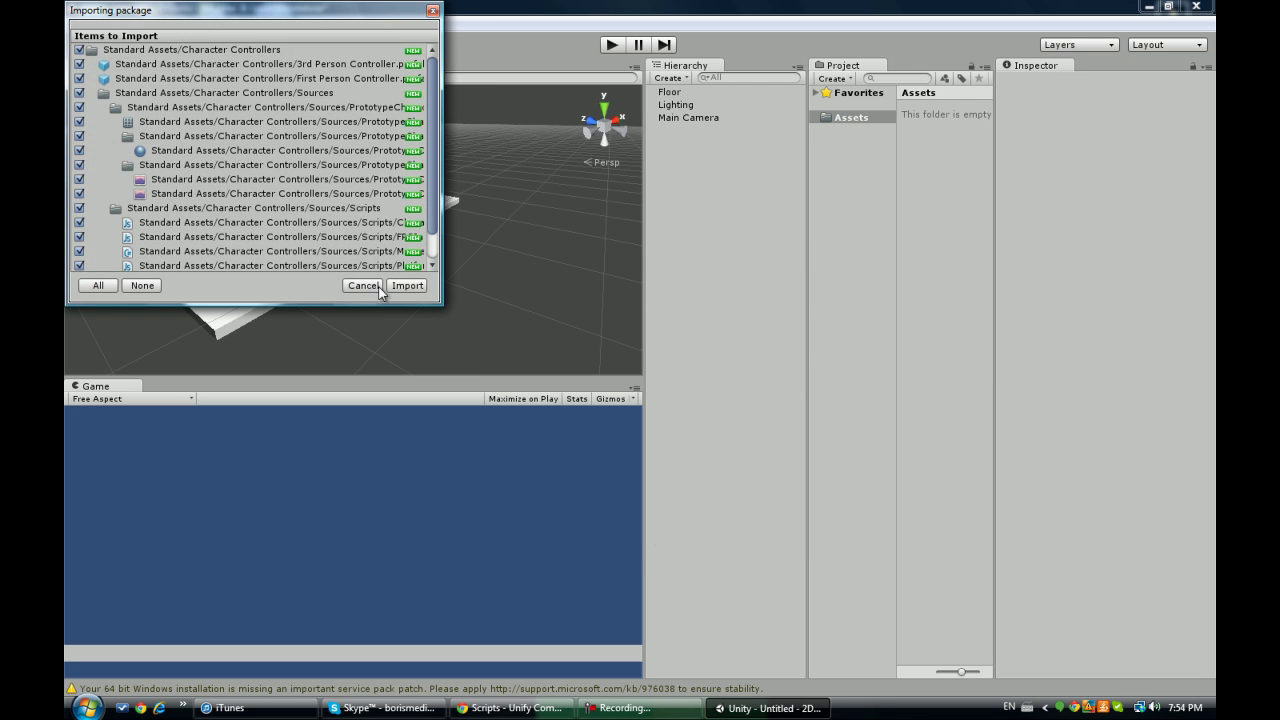
left_click(405, 285)
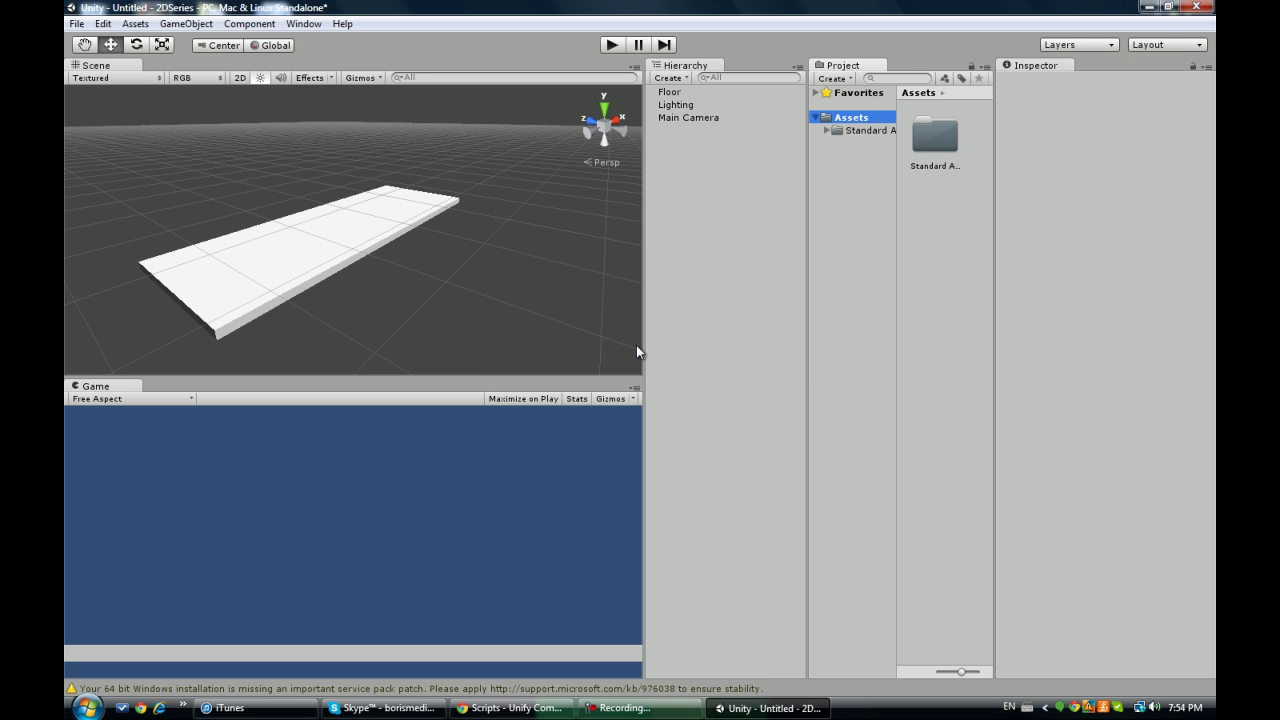
- From Standard Assets > Character Controllers, drag the First Person Controller prefab onto the floor
left_click(935, 150)
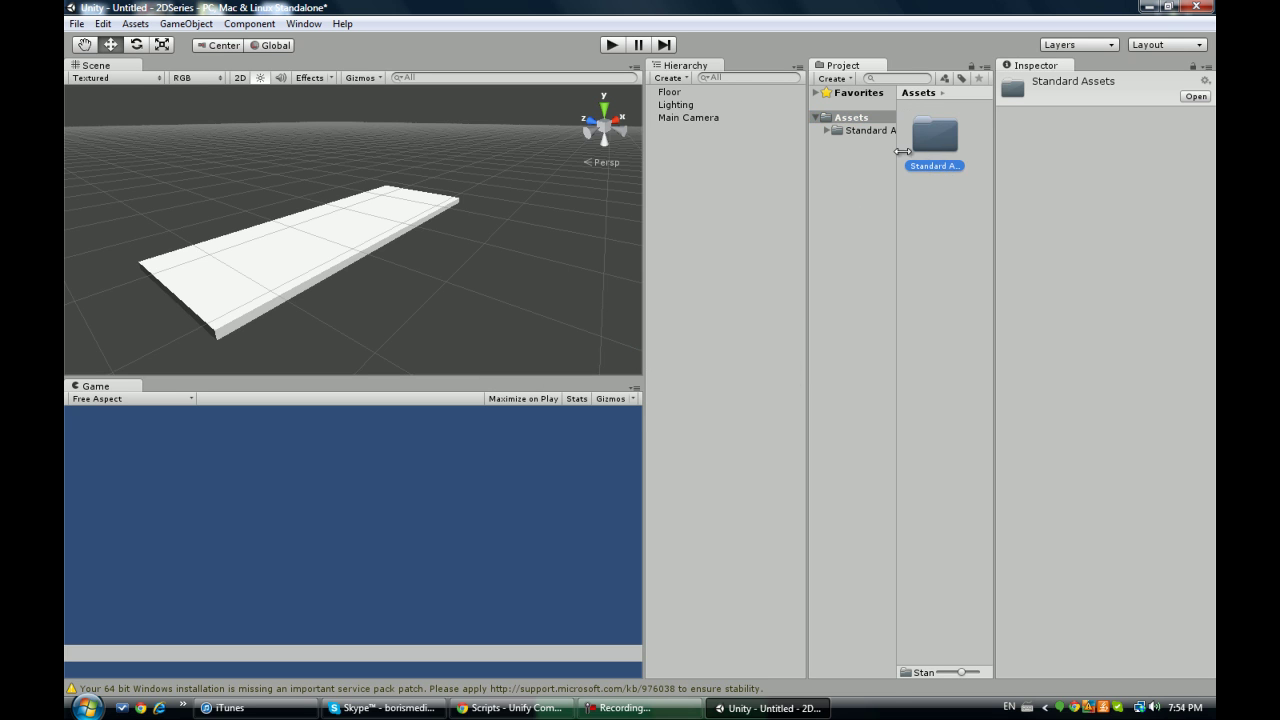
double_click(935, 135)
double_click(931, 134)
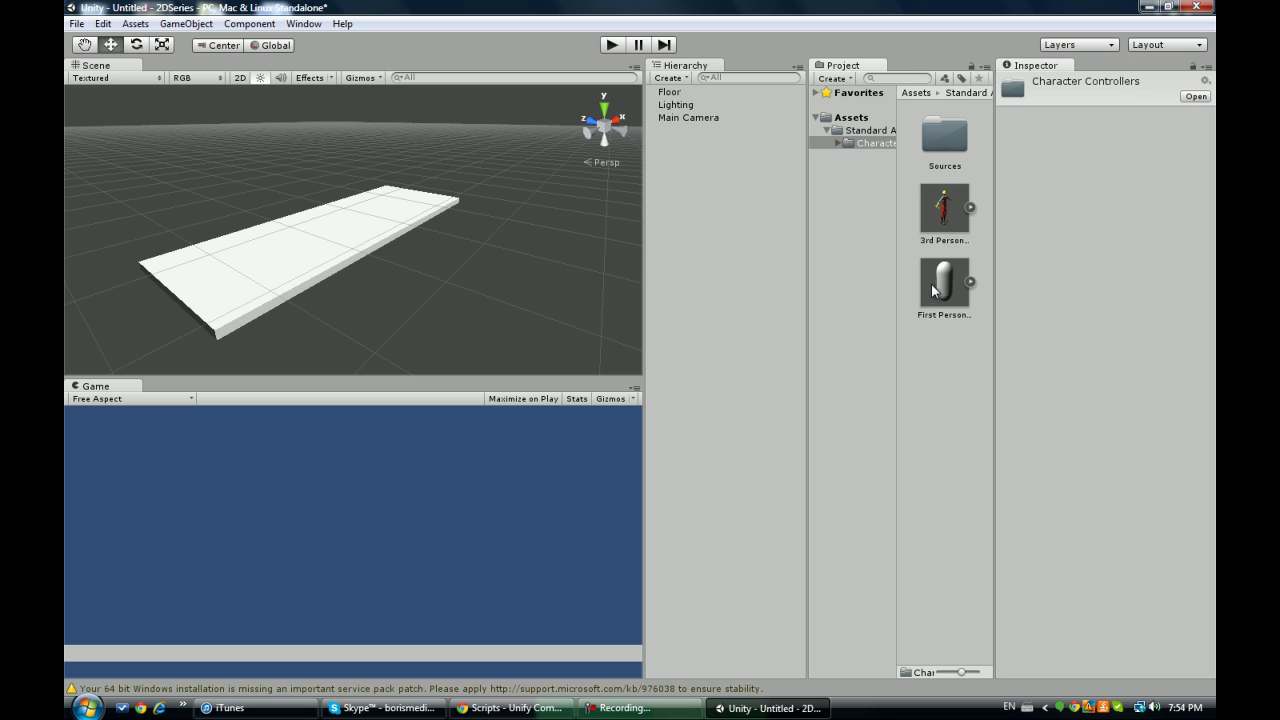
left_click(937, 190)
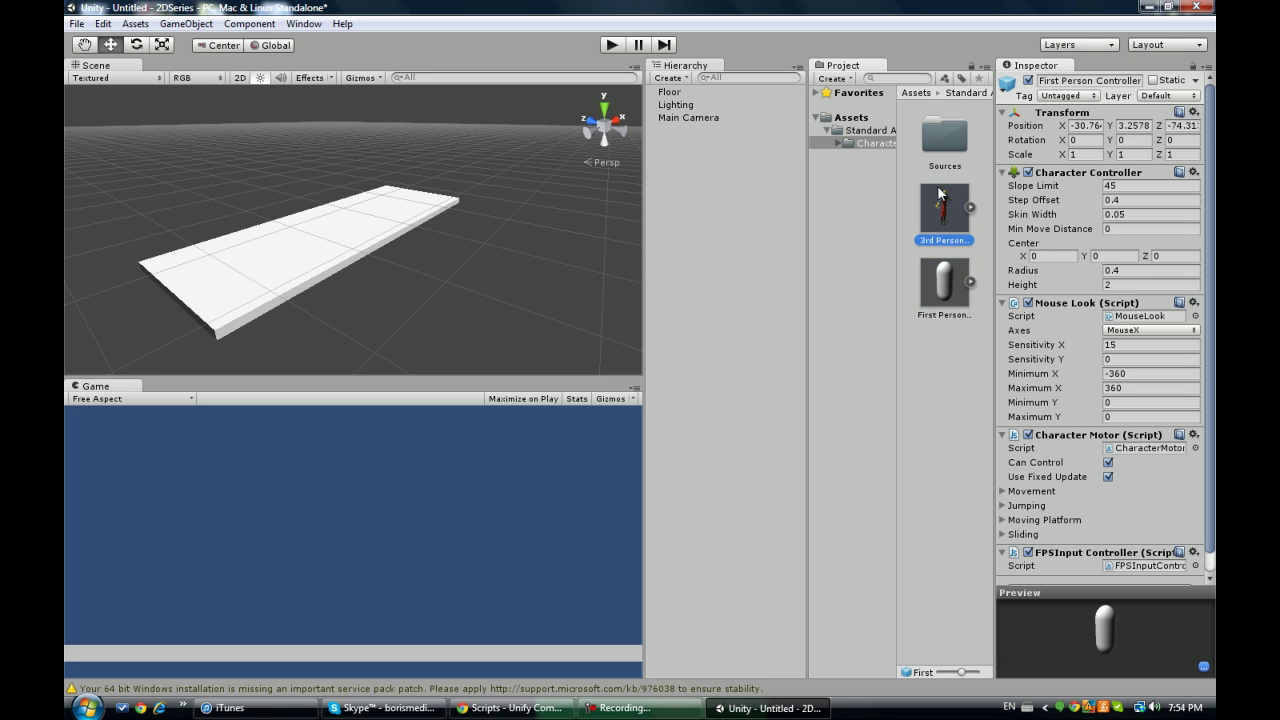
left_click(937, 285)
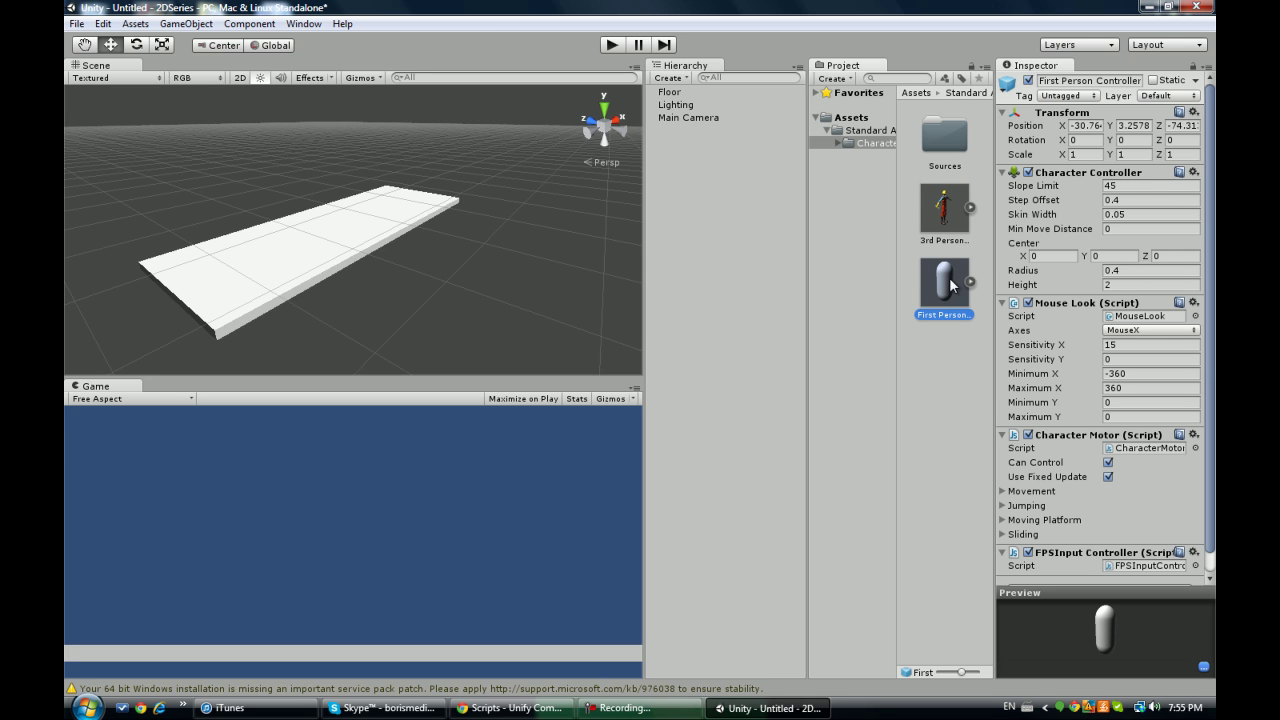
left_click_drag(951, 271, 269, 256)
- Raise the First Person Controller above the floor and scale it up to about 2.07
key("f")
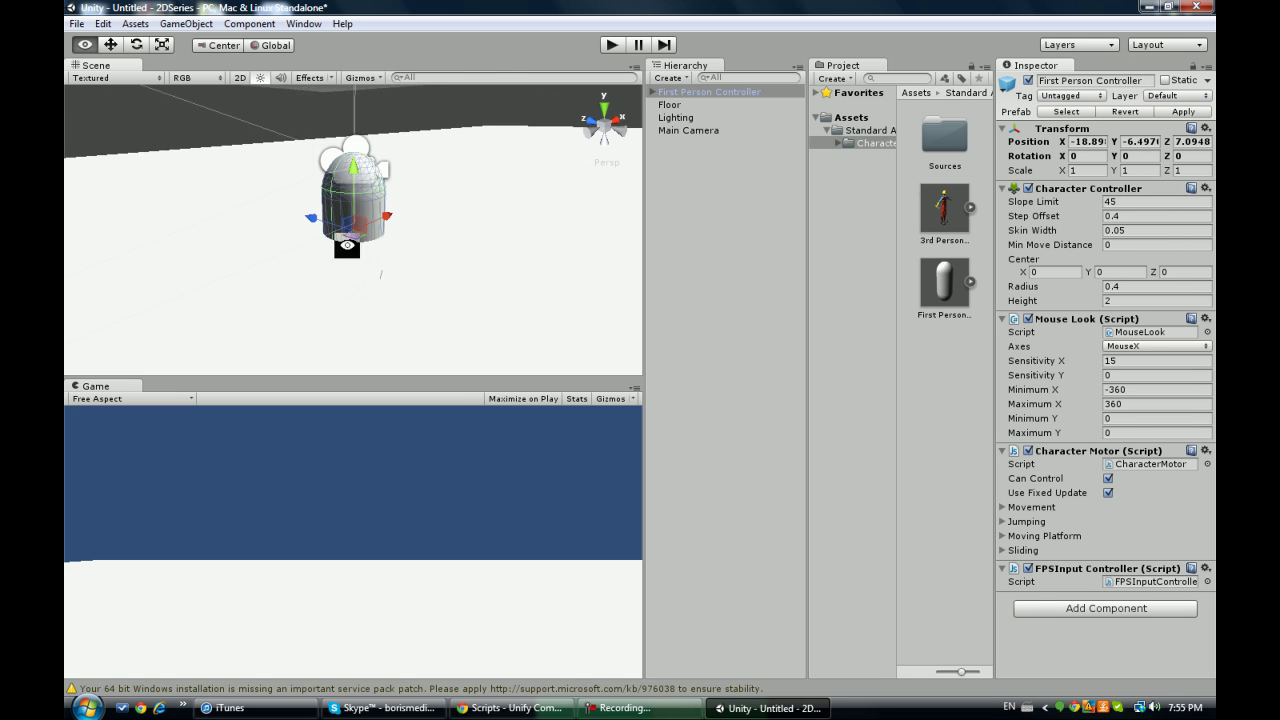
left_click_drag(352, 170, 353, 120)
key("e")
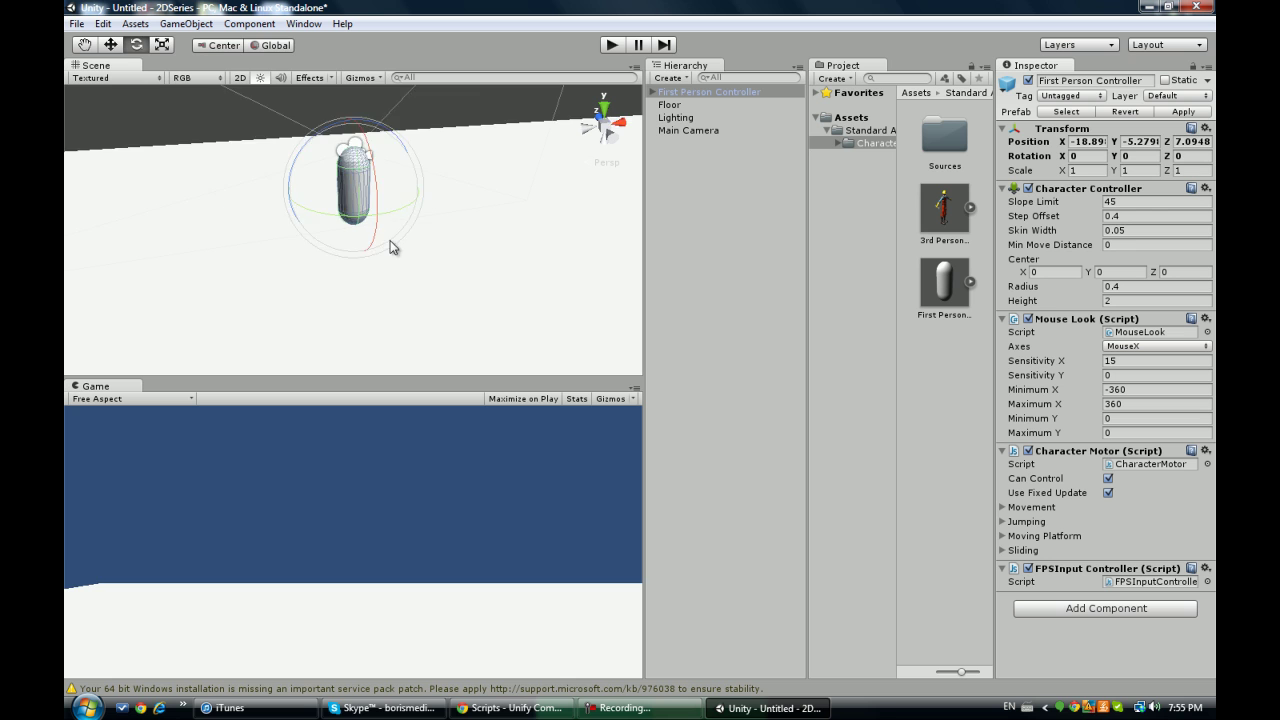
key("r")
left_click_drag(352, 195, 430, 176)
key("w")
key("x")
scroll(352, 130, "down", 5)
left_click_drag(351, 131, 294, 197)
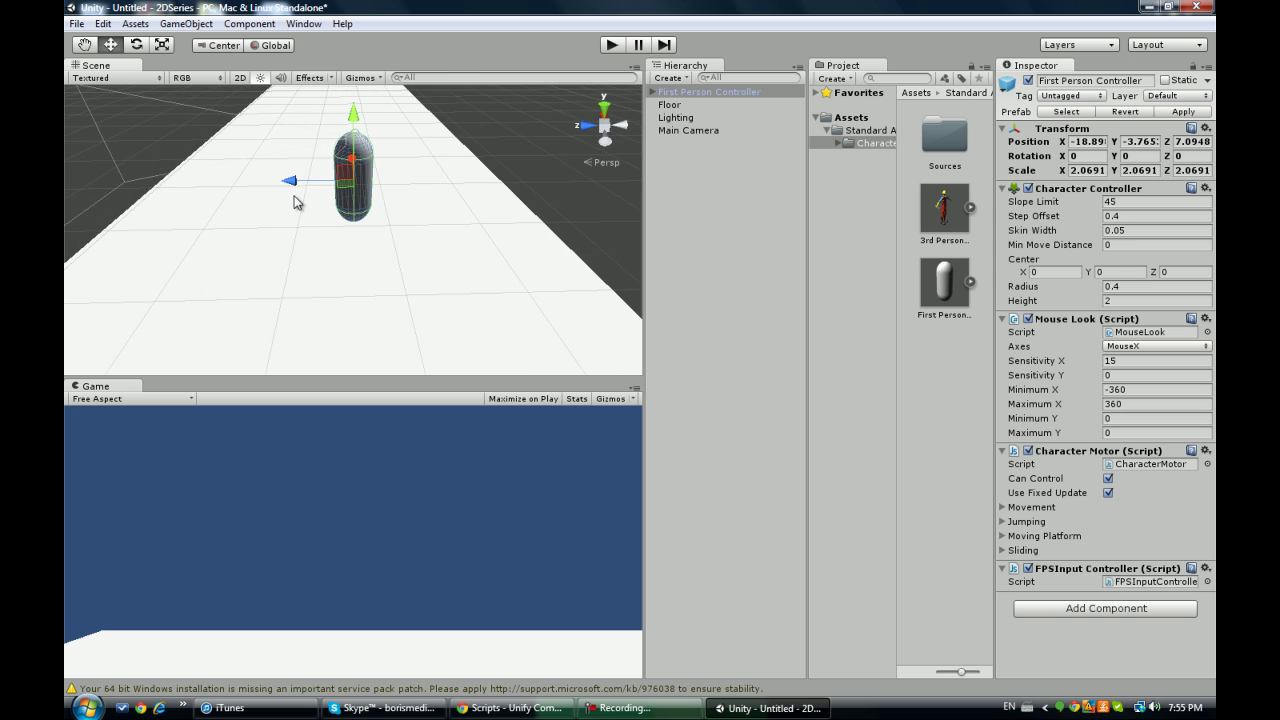
- Delete the First Person Controller's child Main Camera
left_click_drag(371, 197, 510, 222, "alt")
left_click(653, 93)
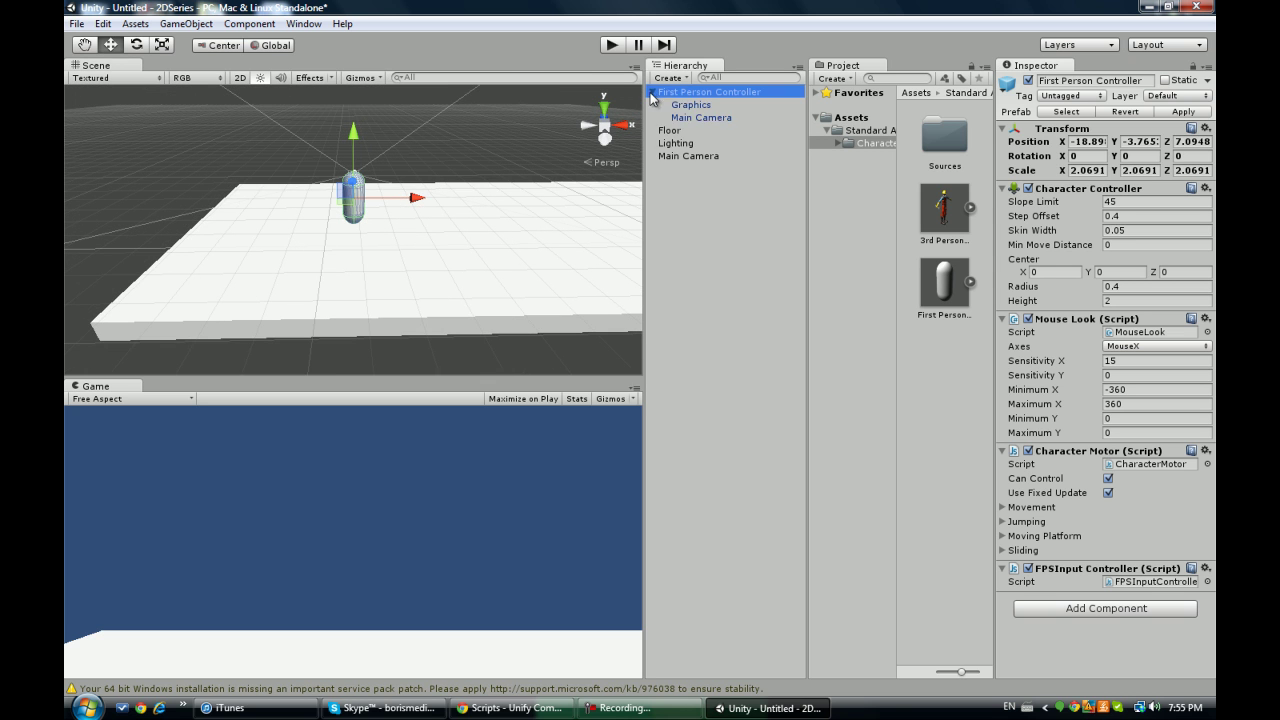
left_click(692, 117)
key("Delete")
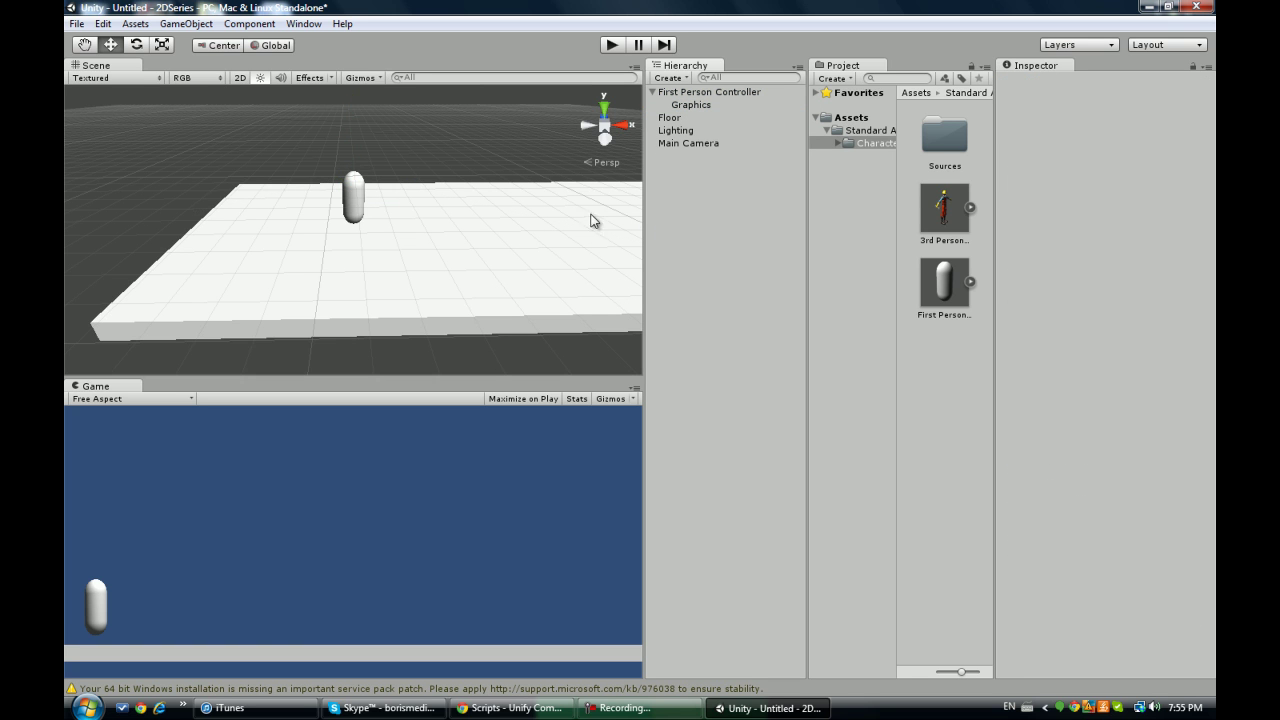
- Drag the Graphics capsule right along X to about 2.58, then check it from a low side view
left_click(352, 200)
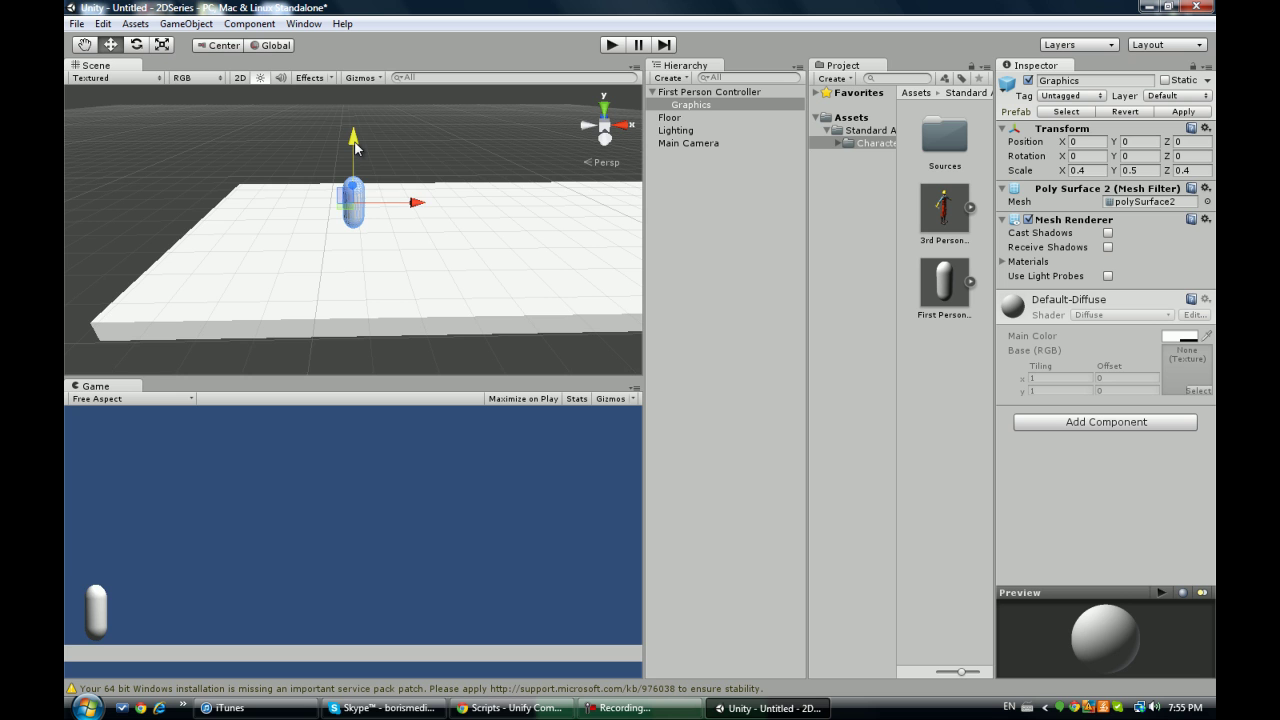
left_click_drag(415, 205, 478, 219)
left_click(394, 354)
left_click_drag(394, 354, 443, 277, "alt")
left_click(443, 272)
left_click_drag(400, 323, 429, 217, "alt")
left_click(401, 213)
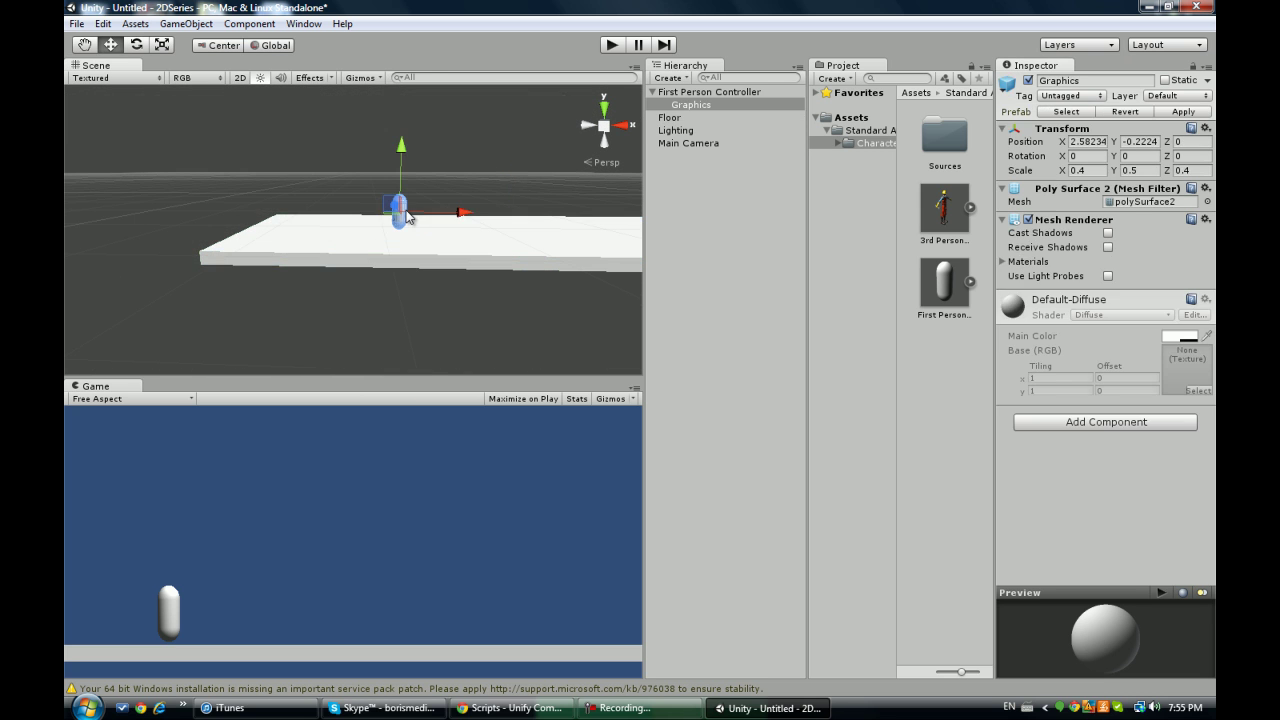
left_click(418, 326)
left_click(500, 248)
left_click(455, 340)
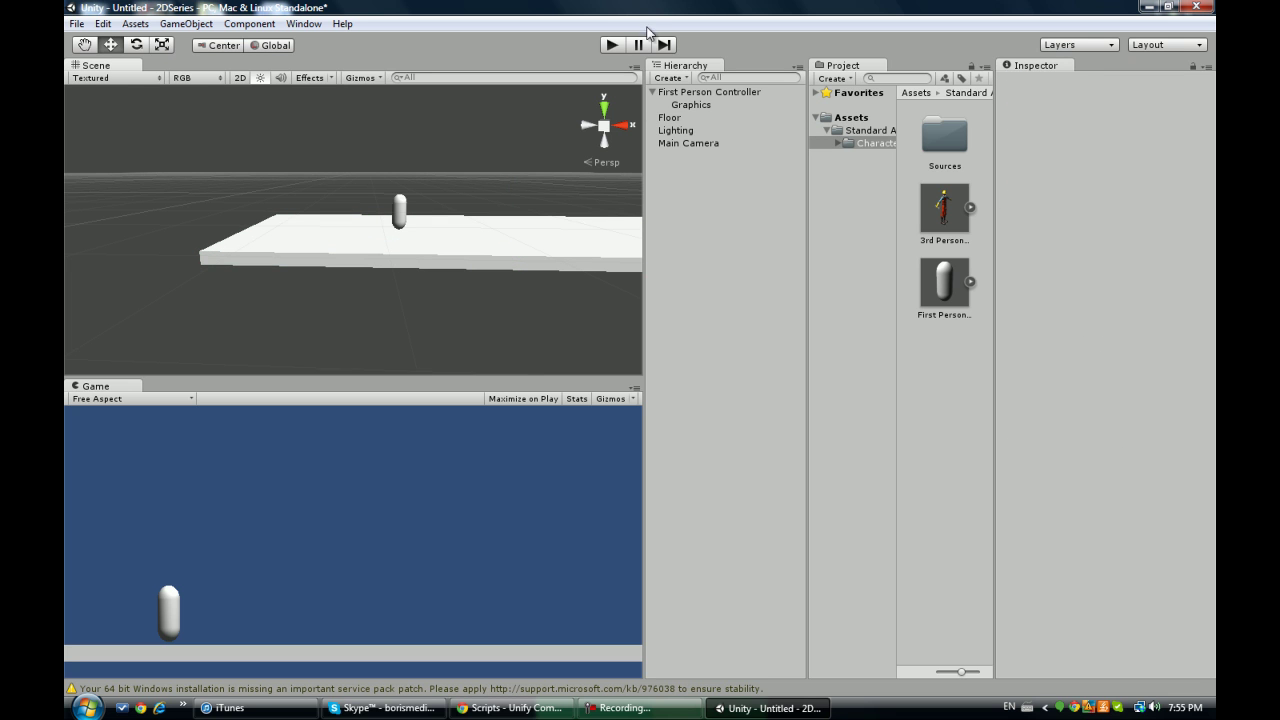
- Play-test moving the capsule with D and A and jumping with Space, then stop
left_click(611, 44)
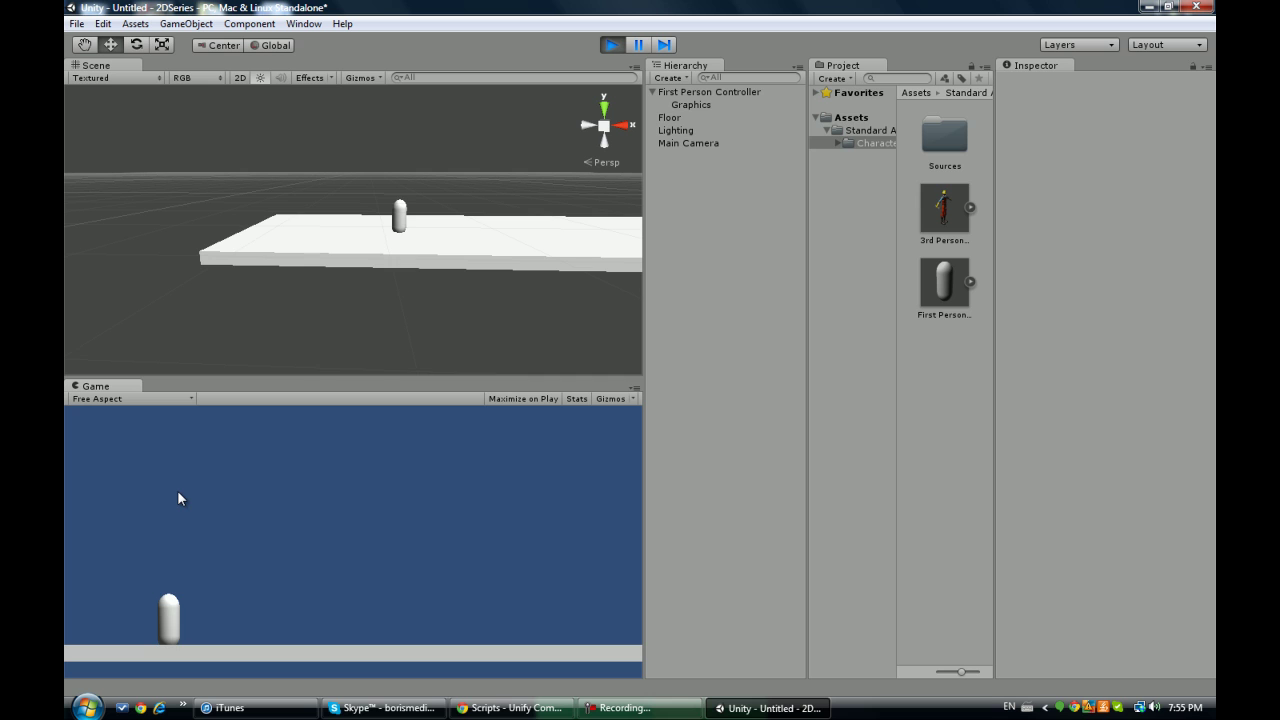
key("d")
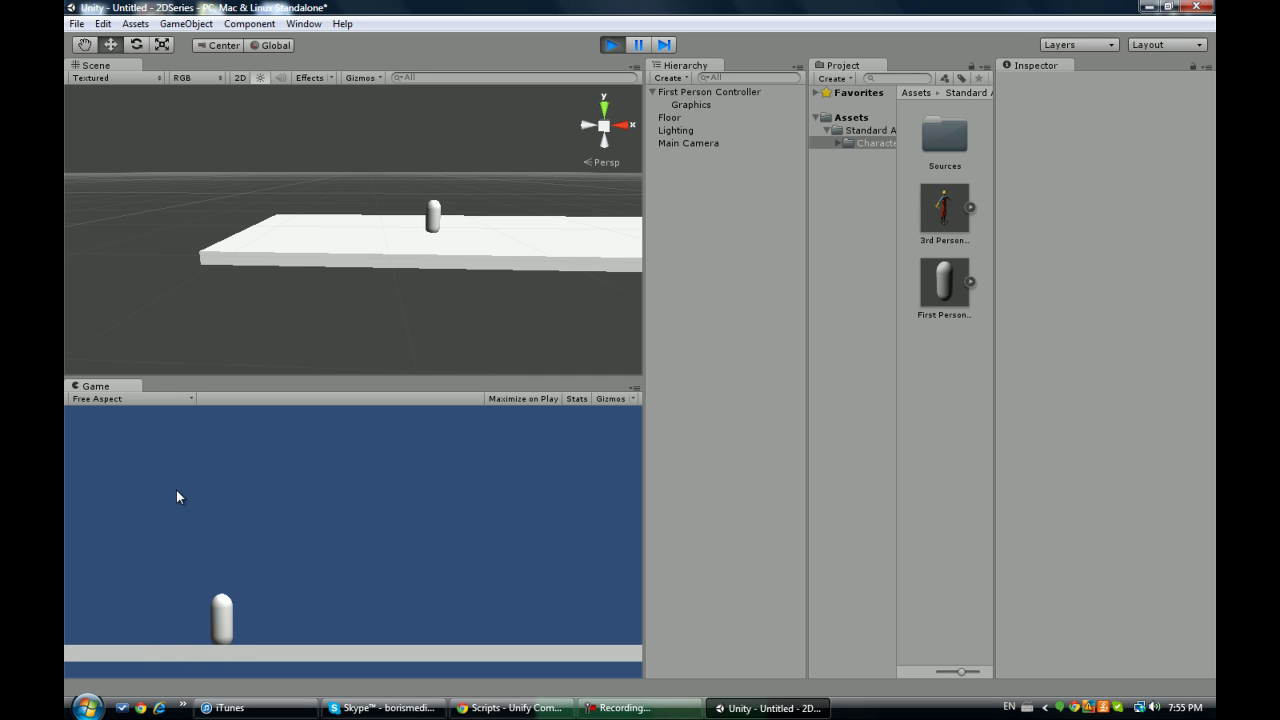
key("space")
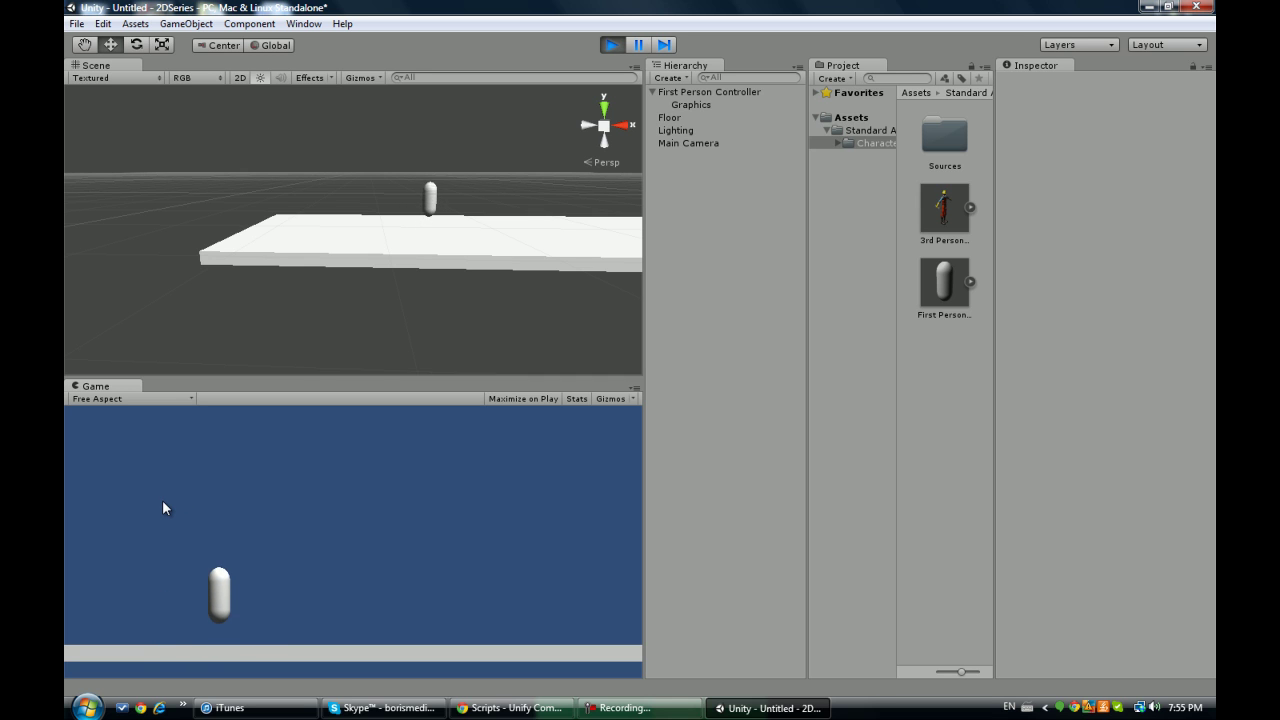
key("d")
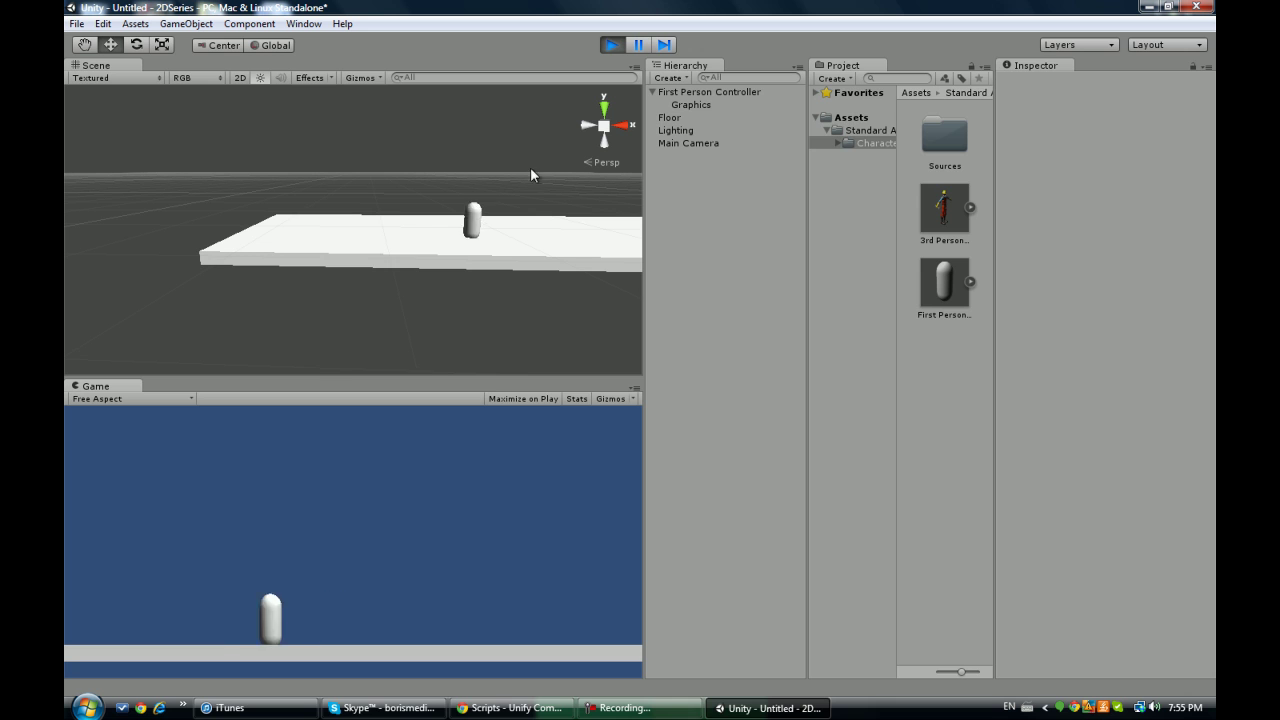
key("a")
left_click(610, 45)
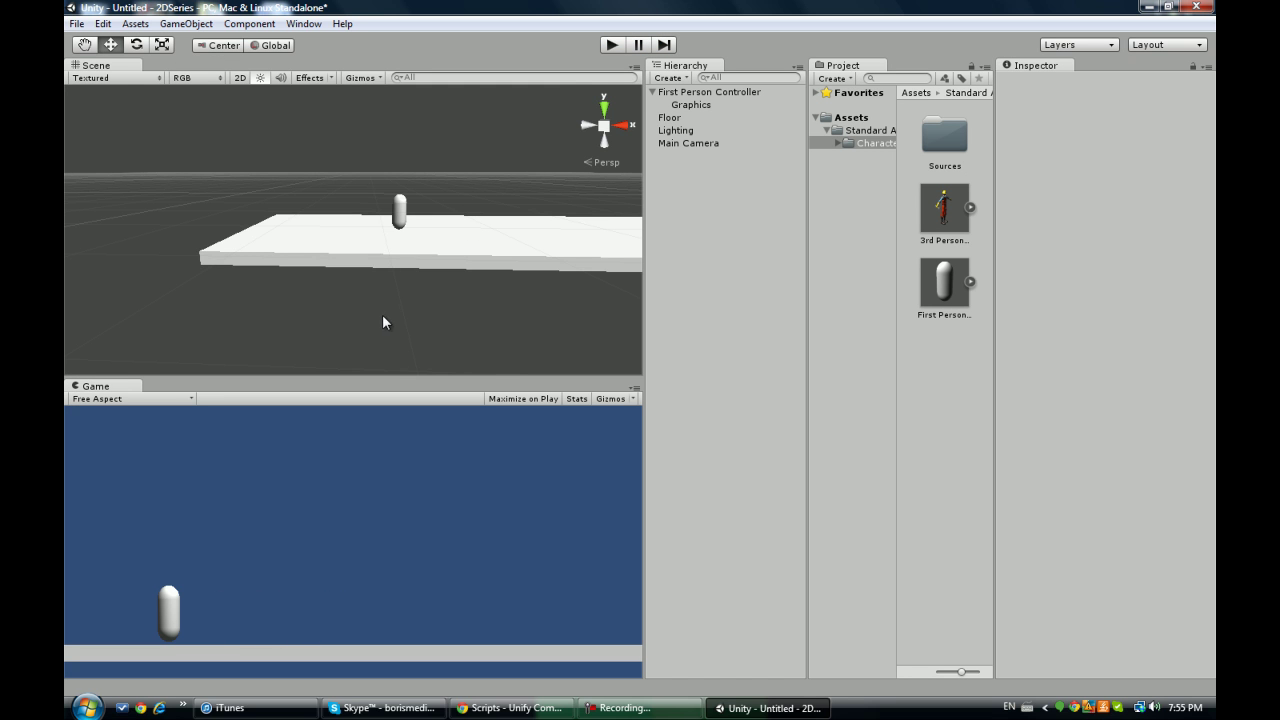
- Zoom in and raise the Graphics capsule slightly above the floor
scroll(395, 305, "up", 5)
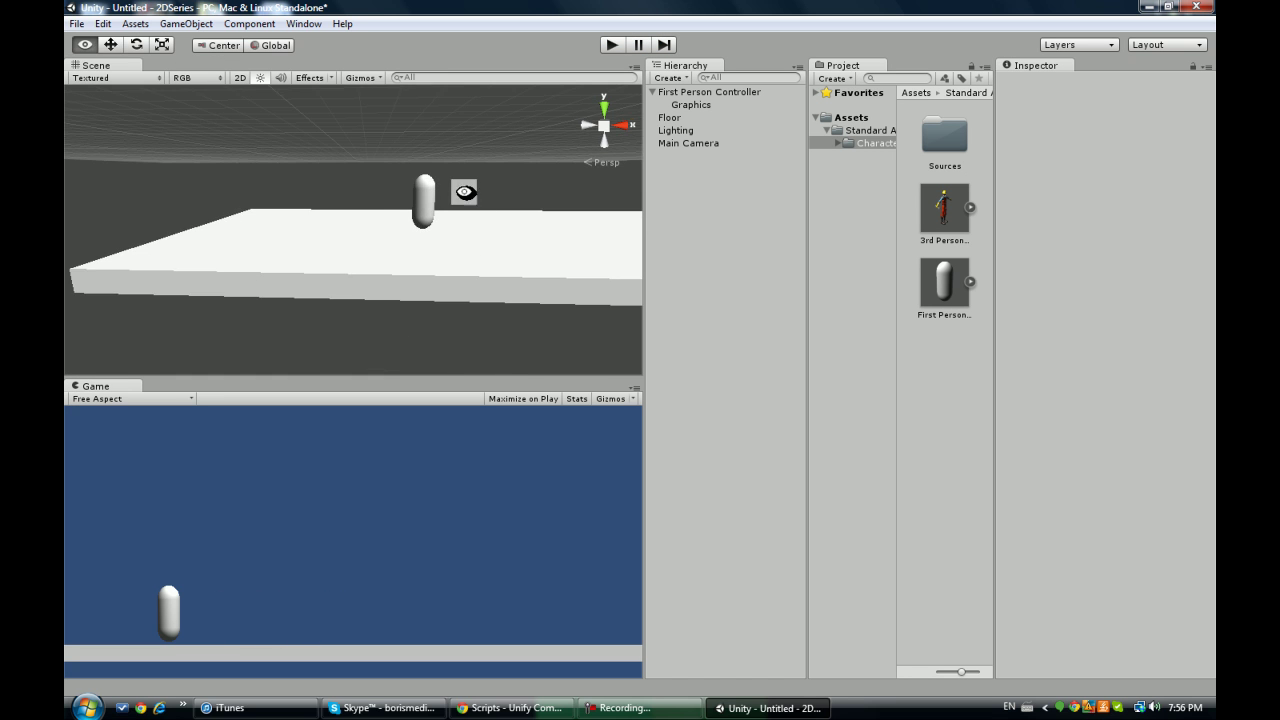
middle_click_drag(463, 191, 377, 166)
left_click(377, 166)
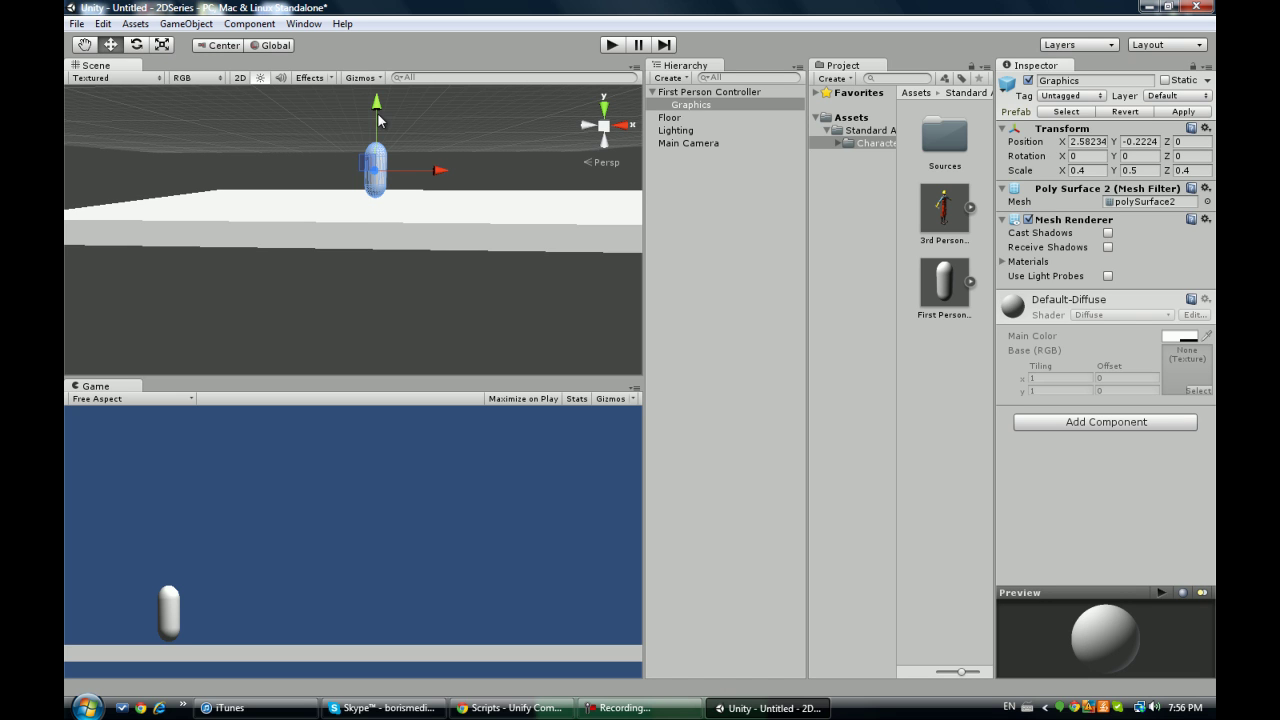
left_click_drag(378, 120, 377, 113)
left_click(334, 346)
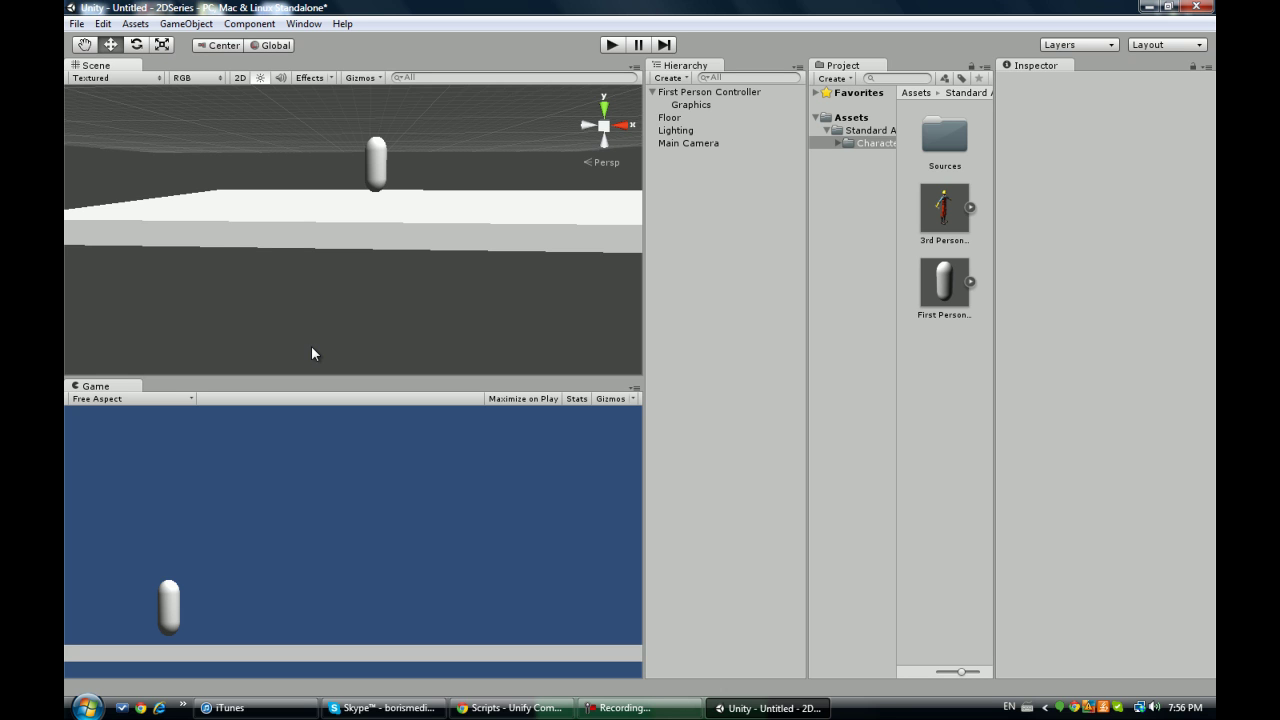
left_click(372, 154)
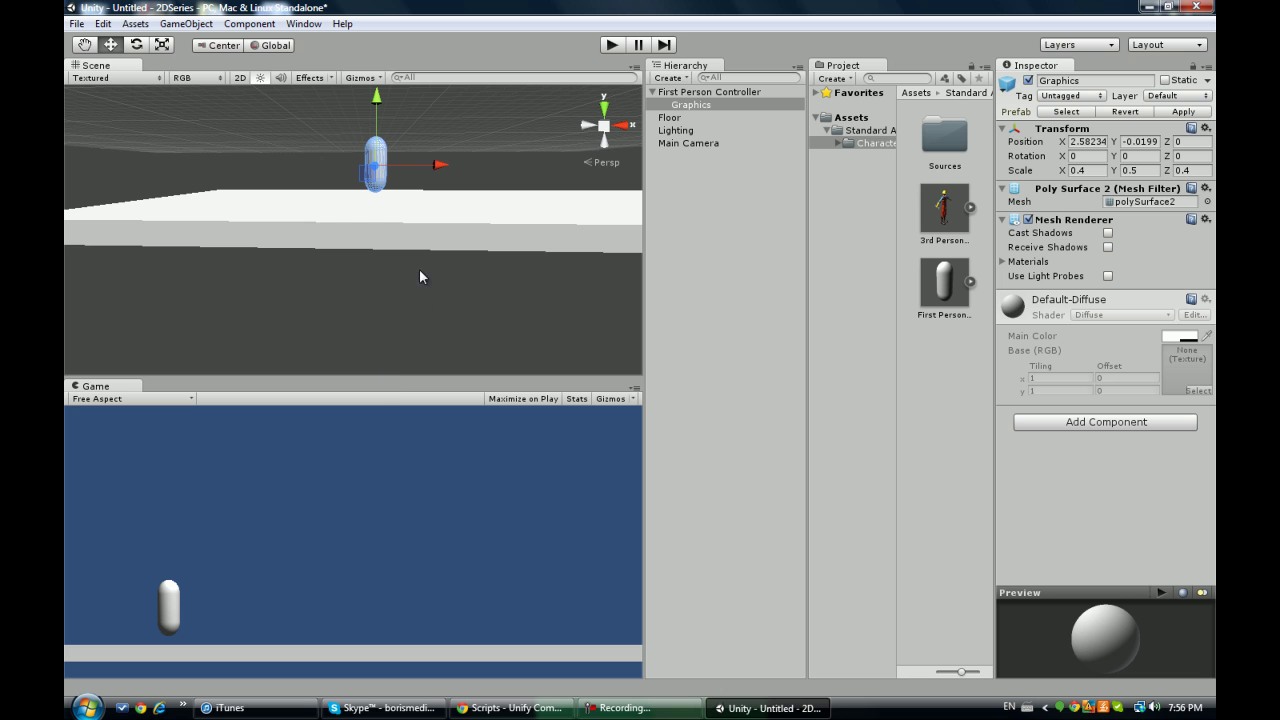
- Play again and steer the player right and left with the arrow keys
left_click(609, 46)
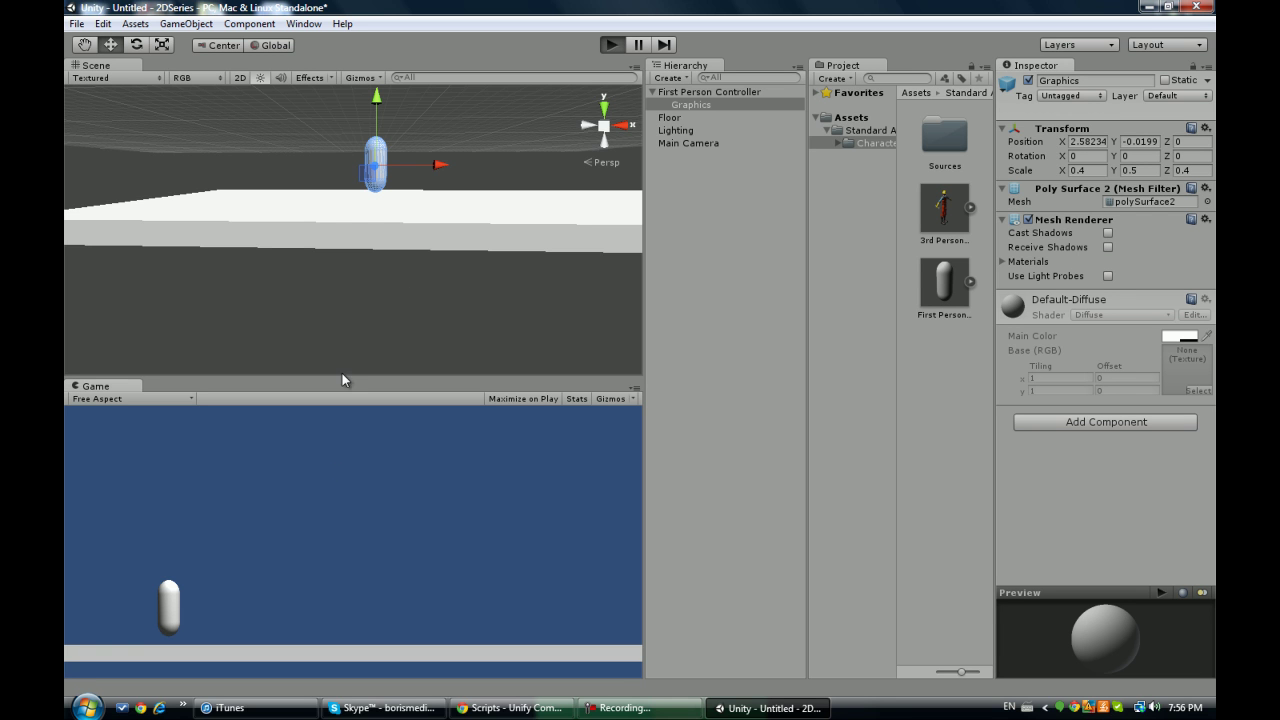
left_click_drag(300, 300, 440, 300, "alt")
left_click(388, 490)
key("Right")
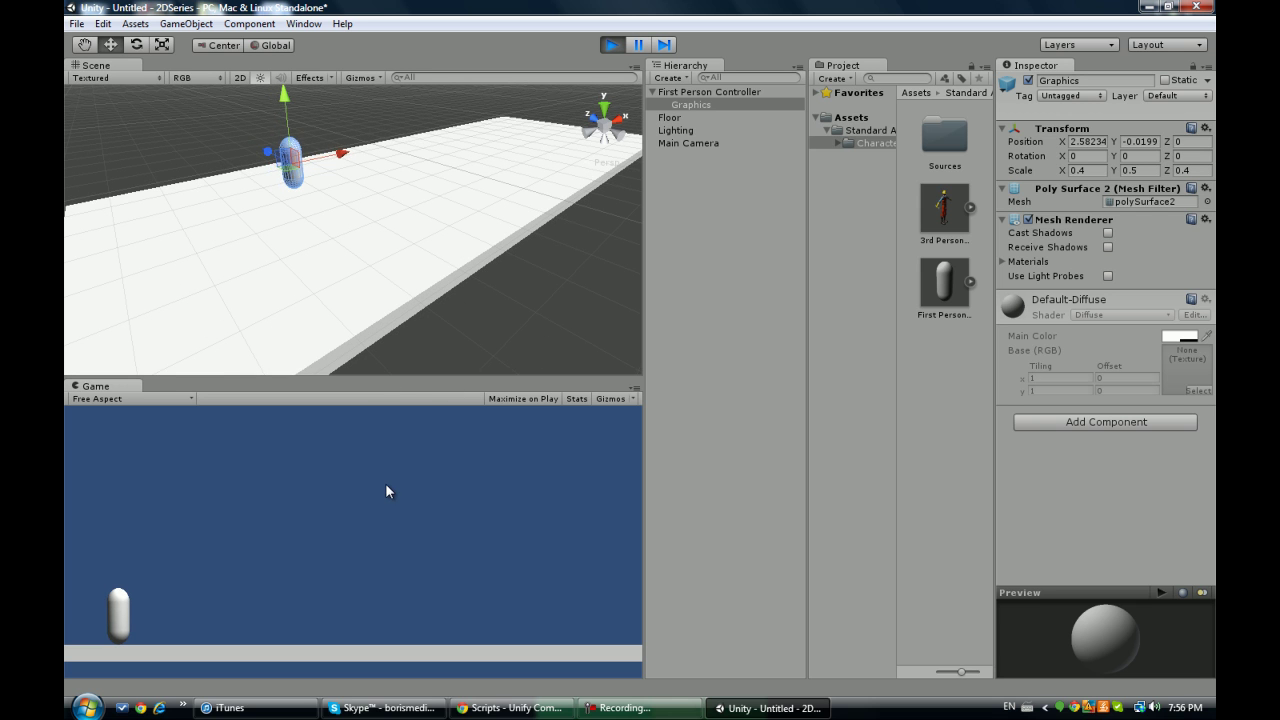
key("Right")
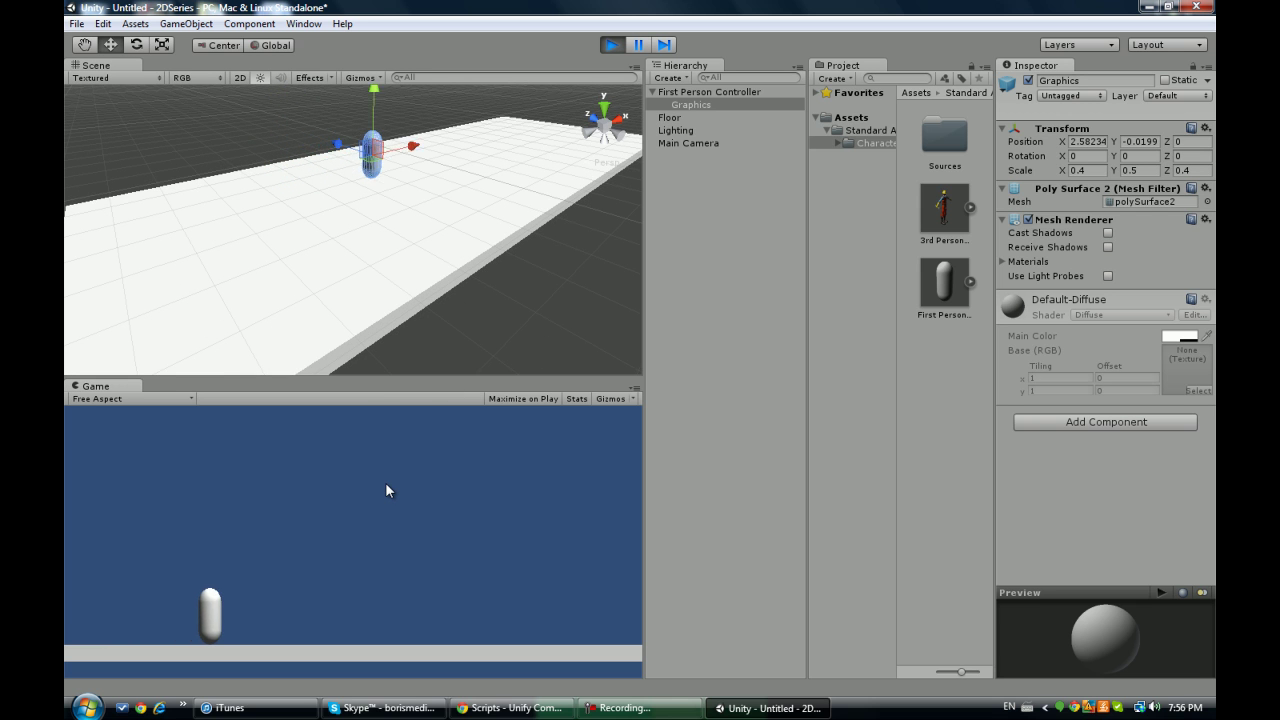
key("Right")
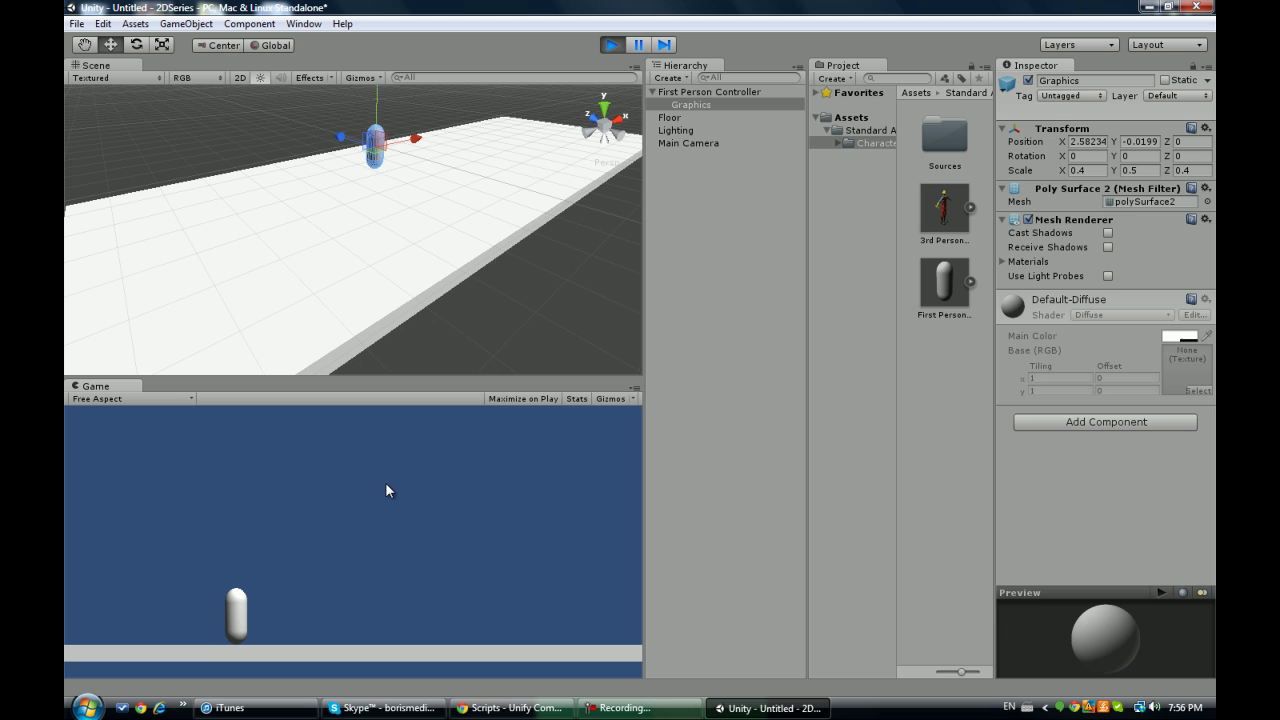
key("Left")
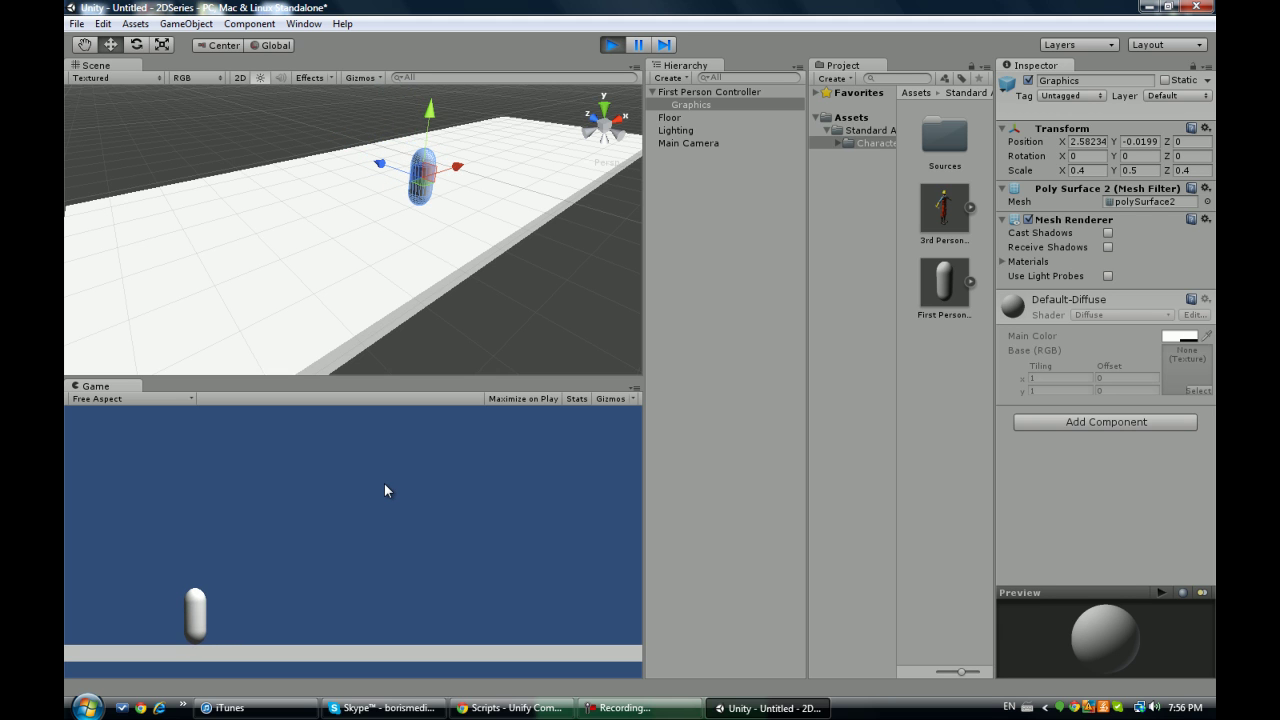
key("Left")
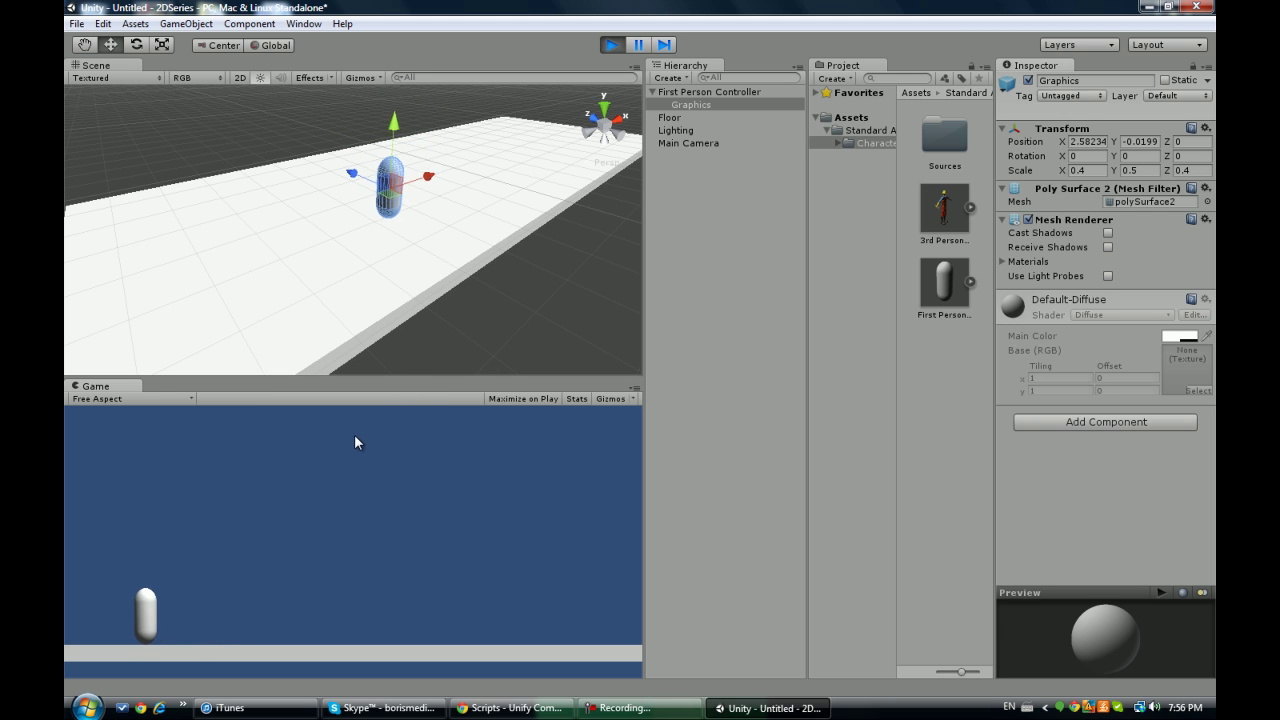
key("Right")
key("Left")
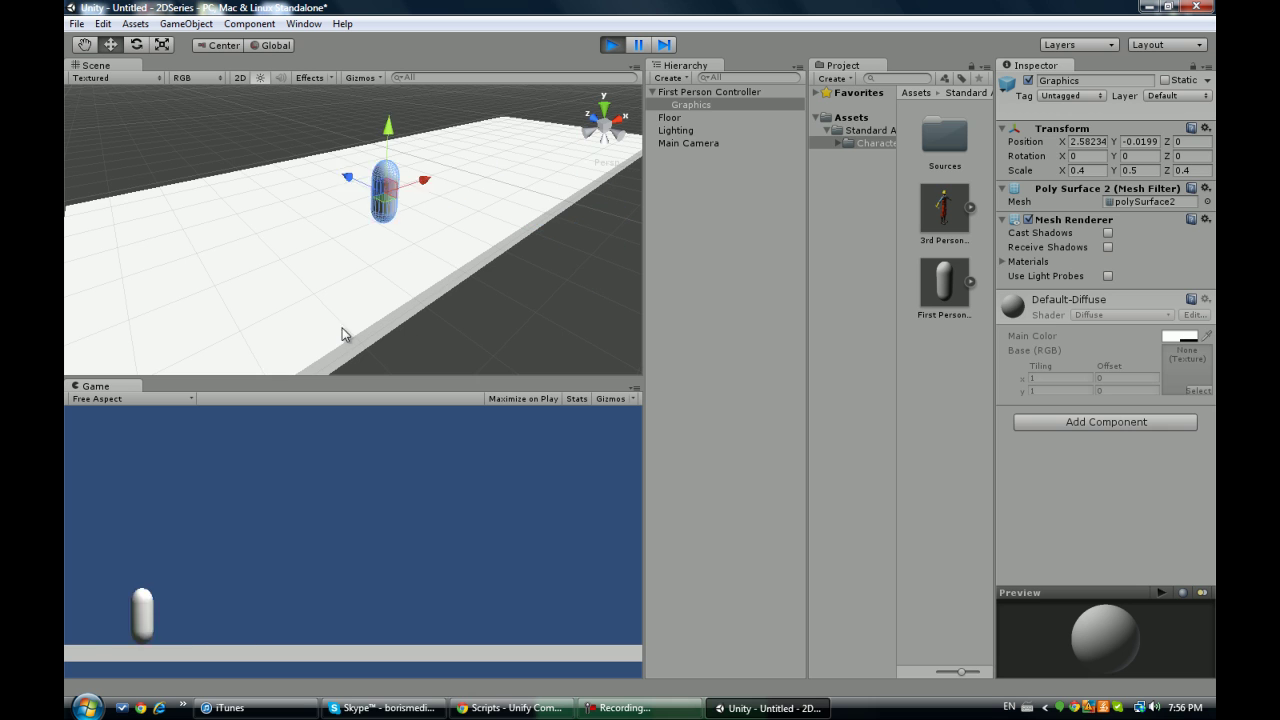
key("Right")
- Drag the capsule across the floor, walk it left off the edge, and stop playing
left_click(262, 330)
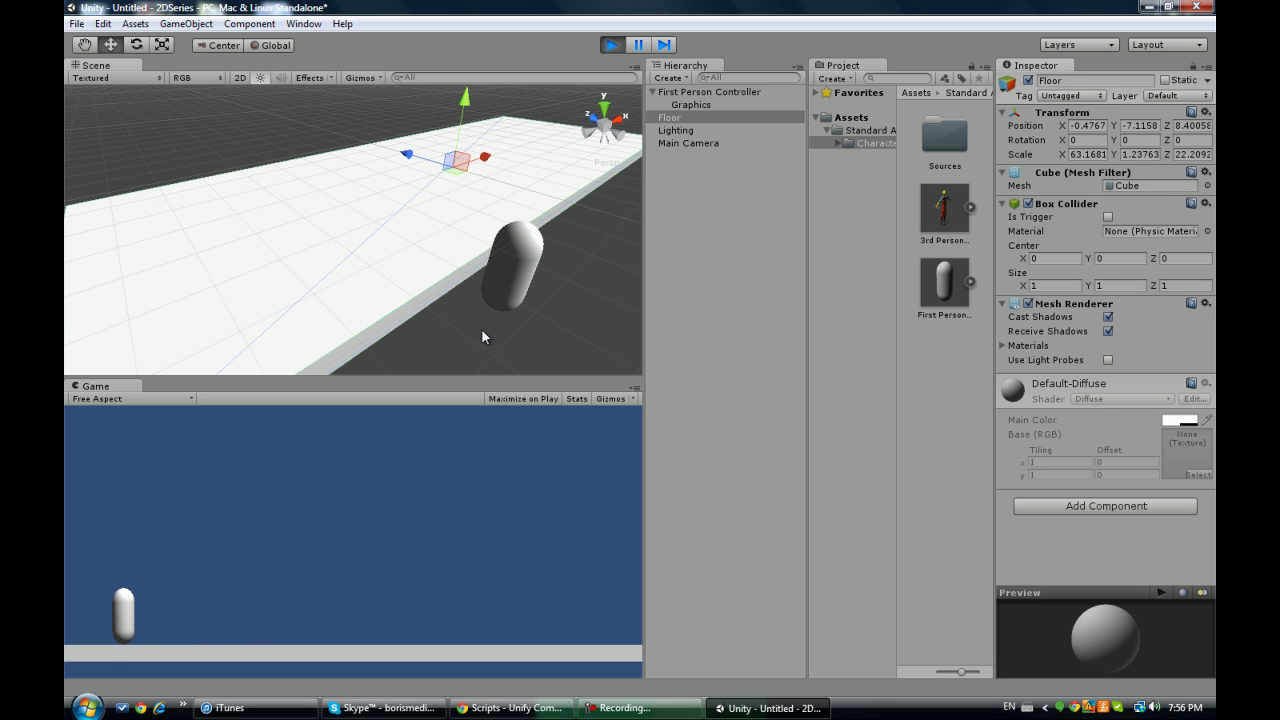
left_click(492, 278)
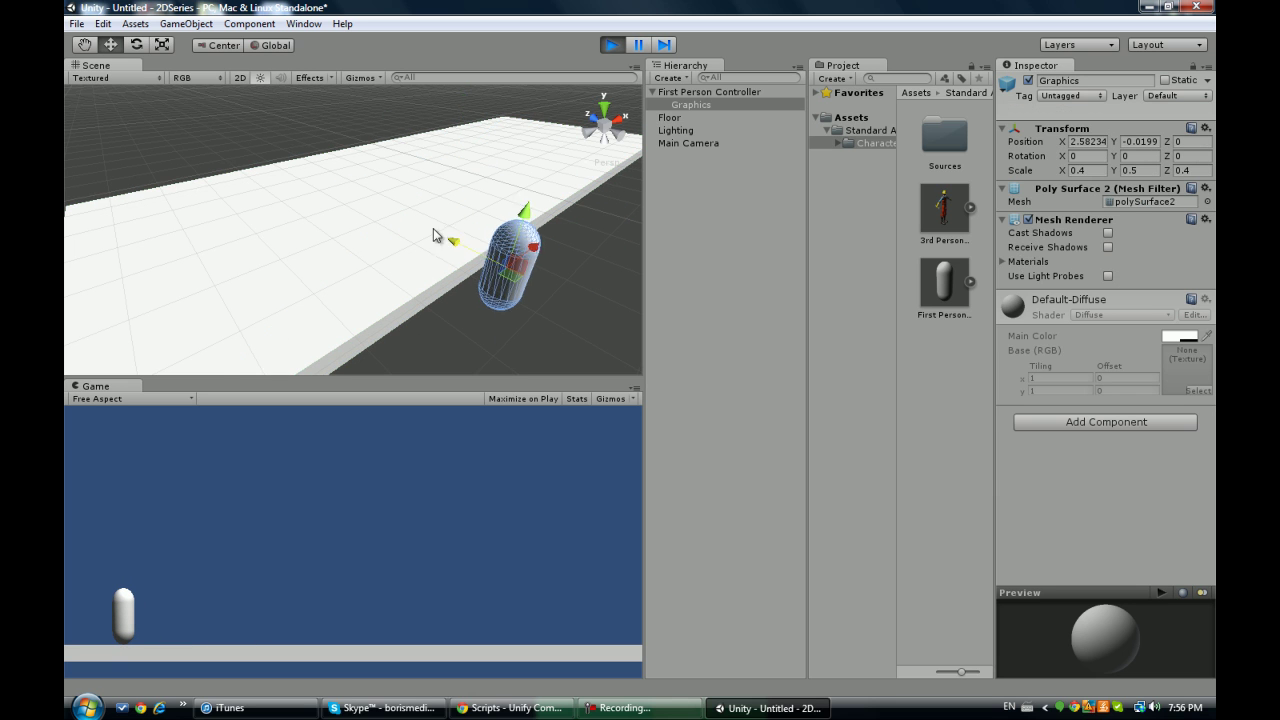
left_click_drag(433, 228, 249, 142)
key("Left")
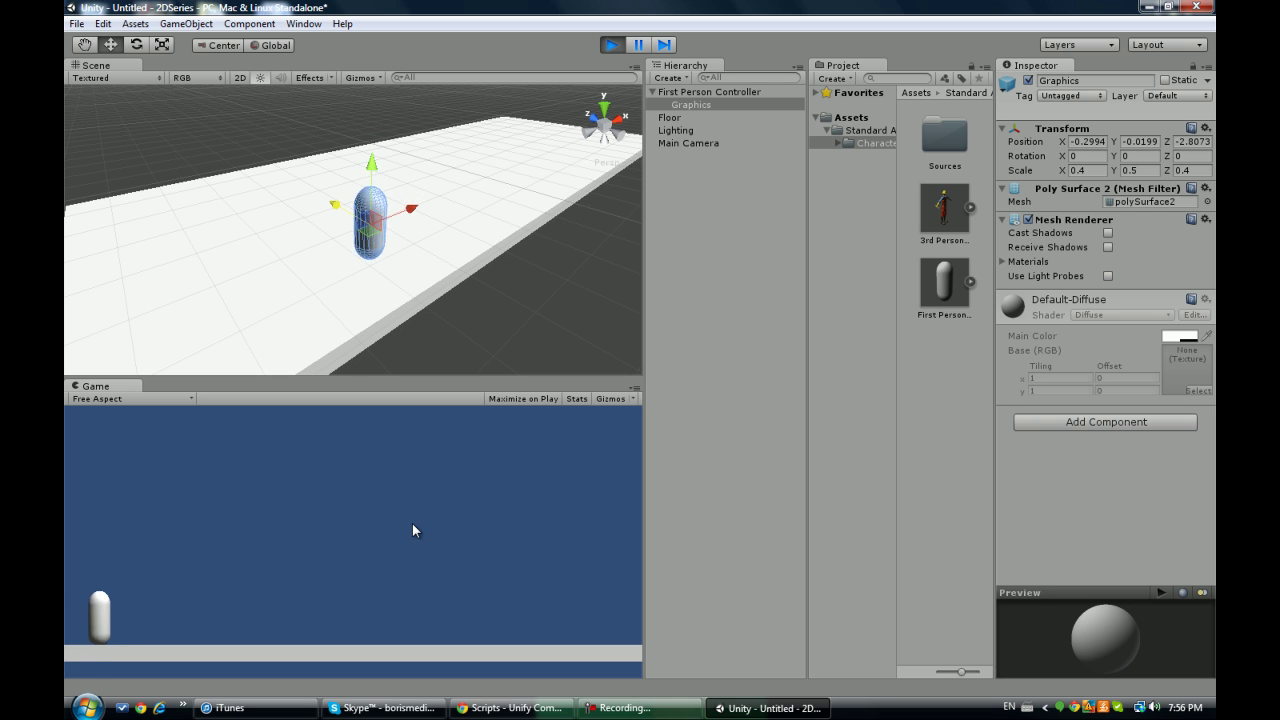
left_click(611, 44)
left_click_drag(498, 245, 365, 188, "alt")
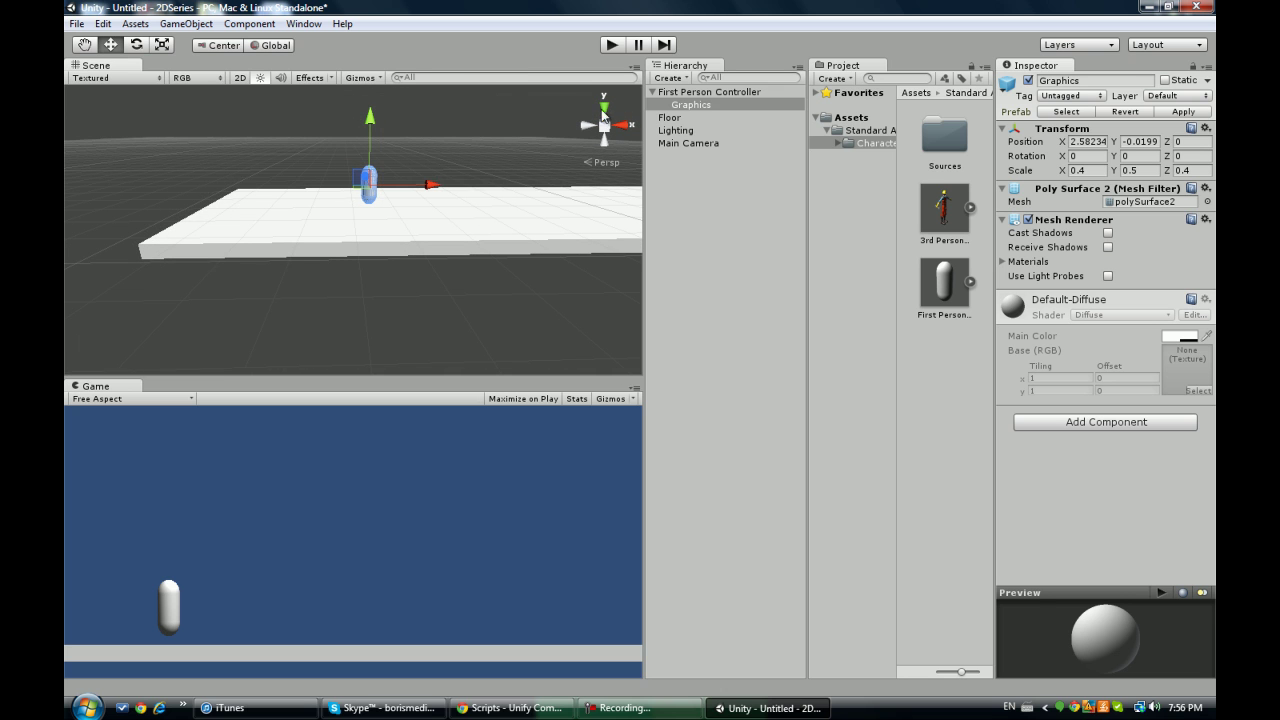
- Delete the old First Person Controller and drag a fresh prefab into the scene
left_click(712, 92)
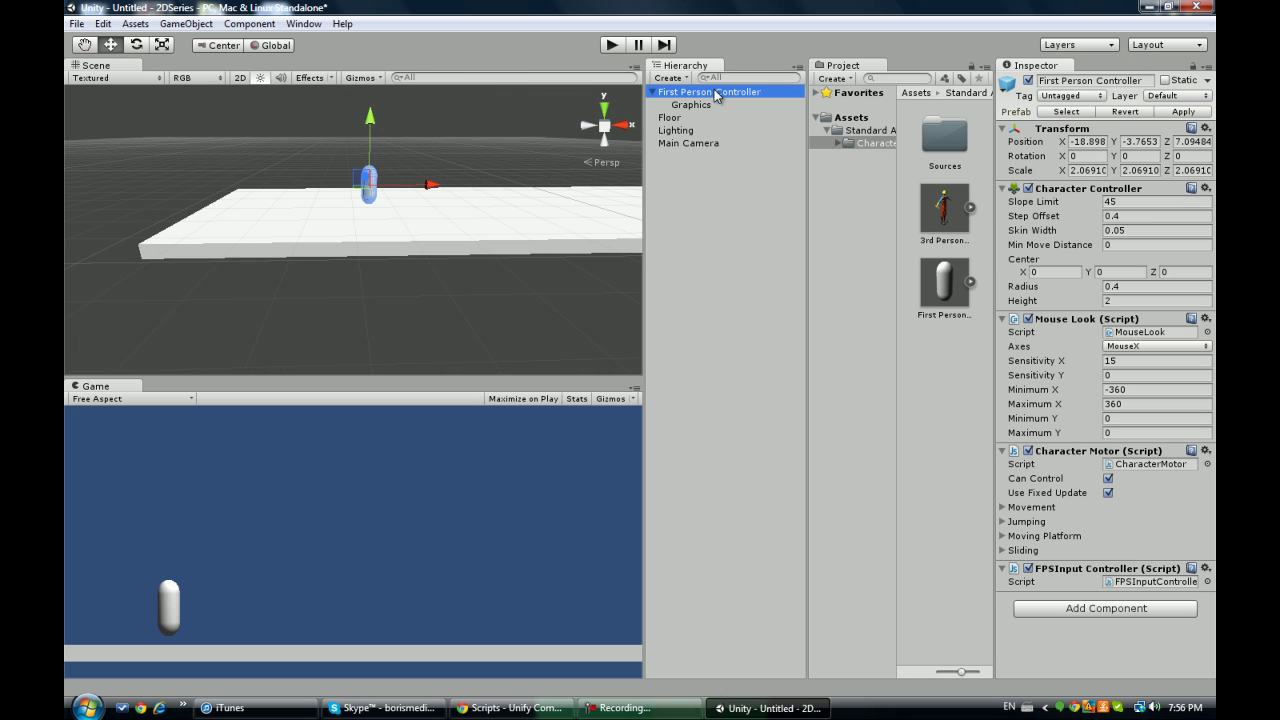
left_click(653, 93)
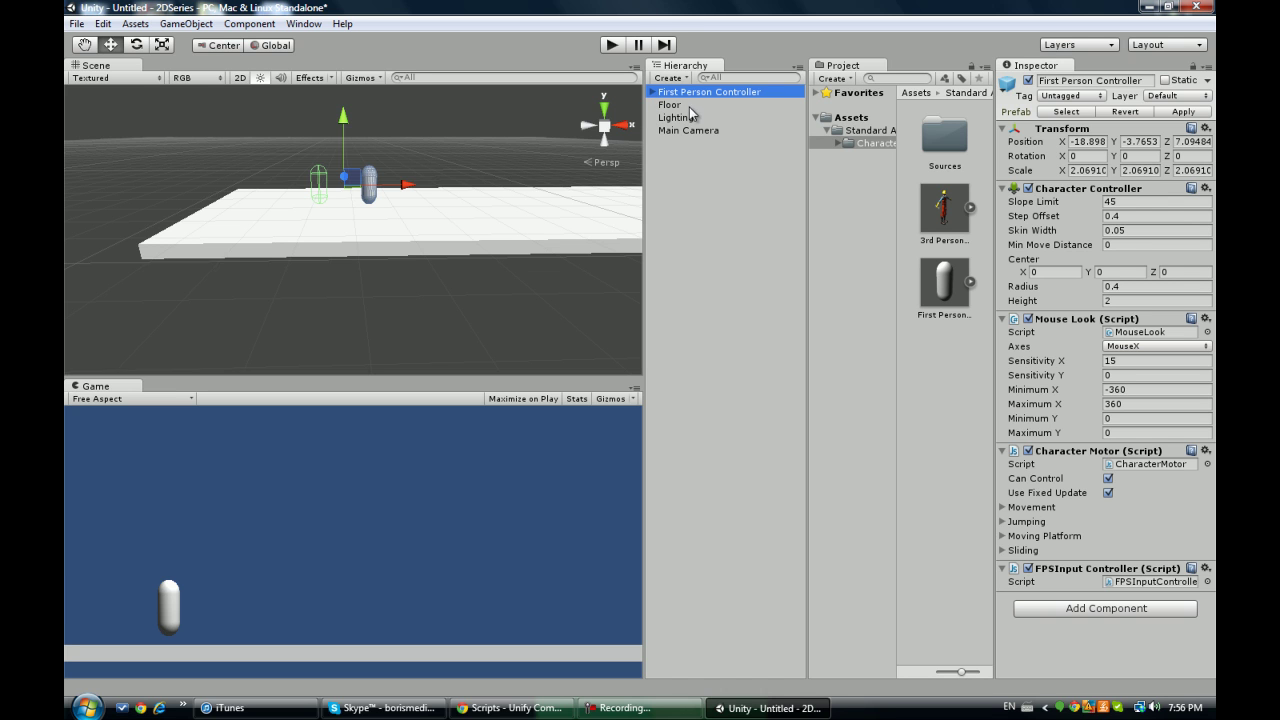
key("Delete")
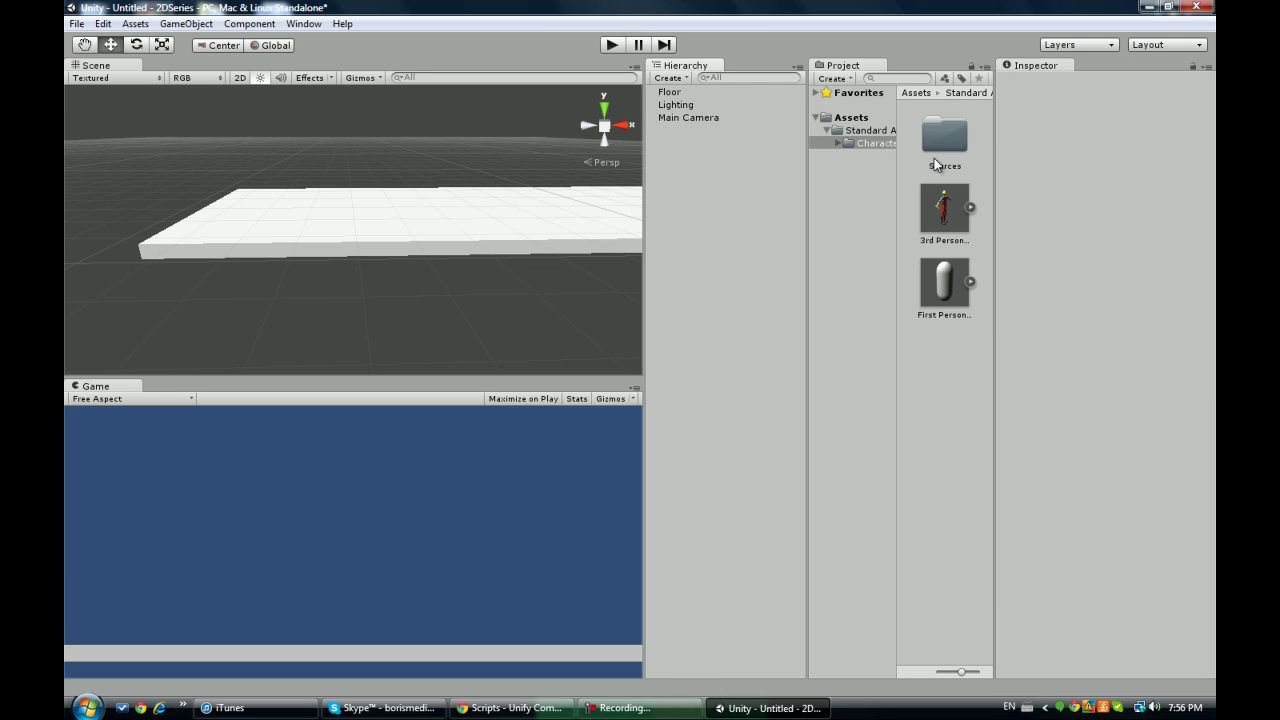
left_click_drag(946, 284, 449, 183)
- Scale the new controller to 2.3539, lift it onto the floor, and delete its Main Camera
key("r")
key("w")
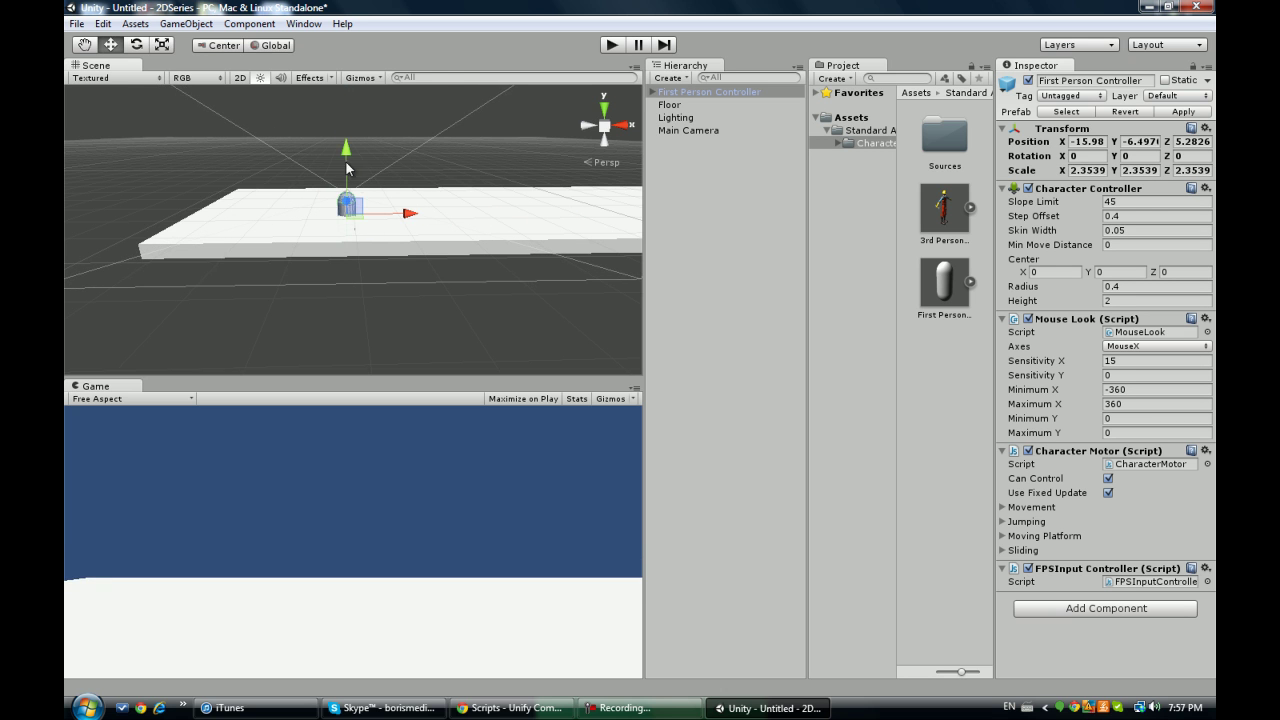
left_click_drag(346, 162, 343, 137)
left_click(652, 92)
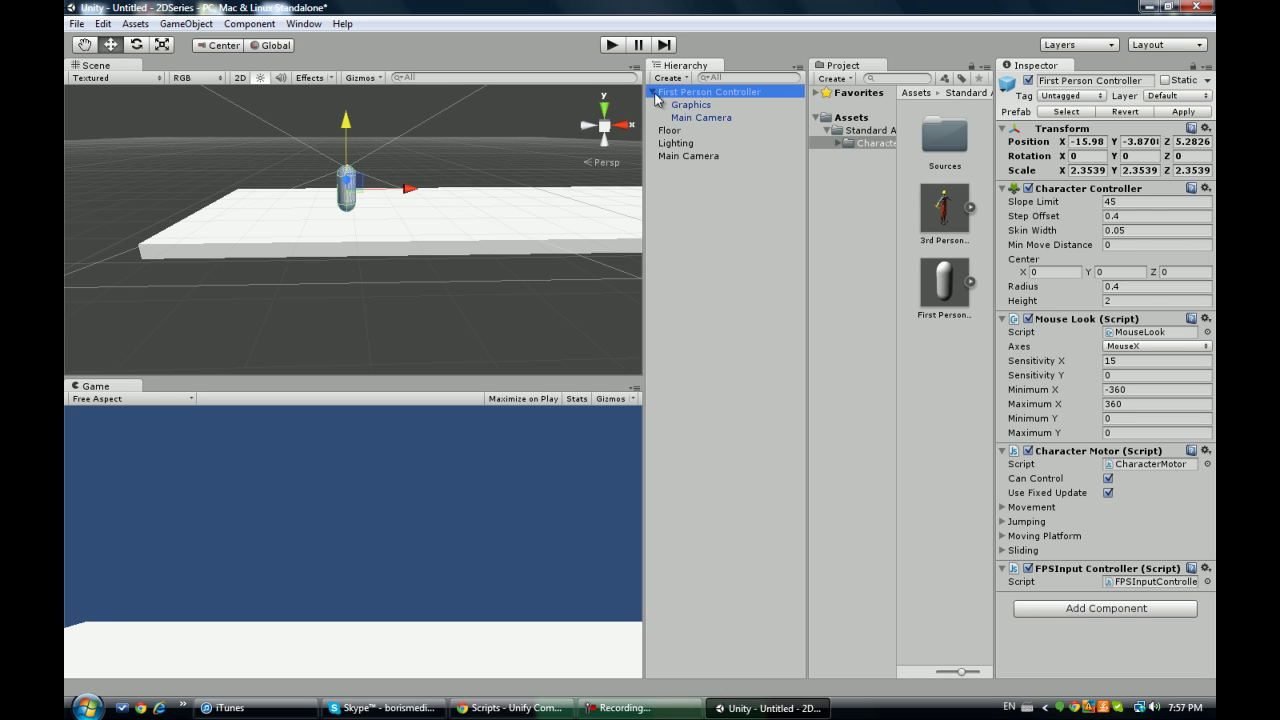
left_click(685, 119)
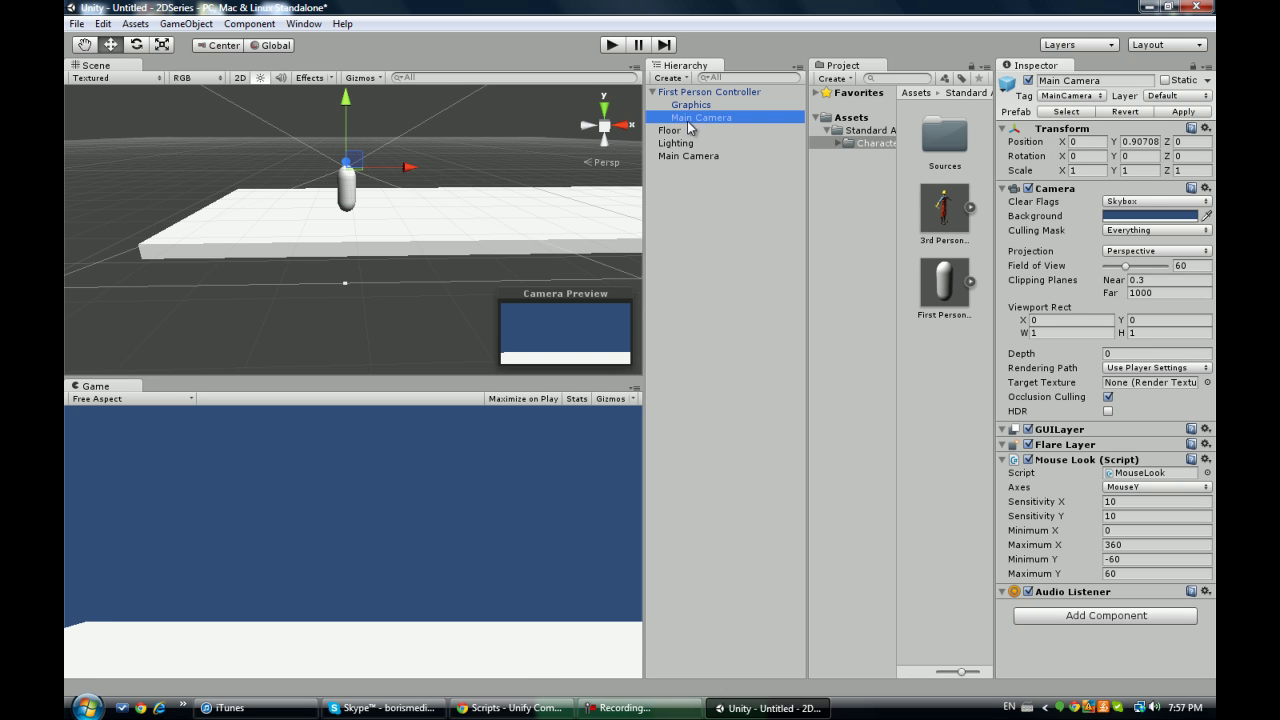
key("Delete")
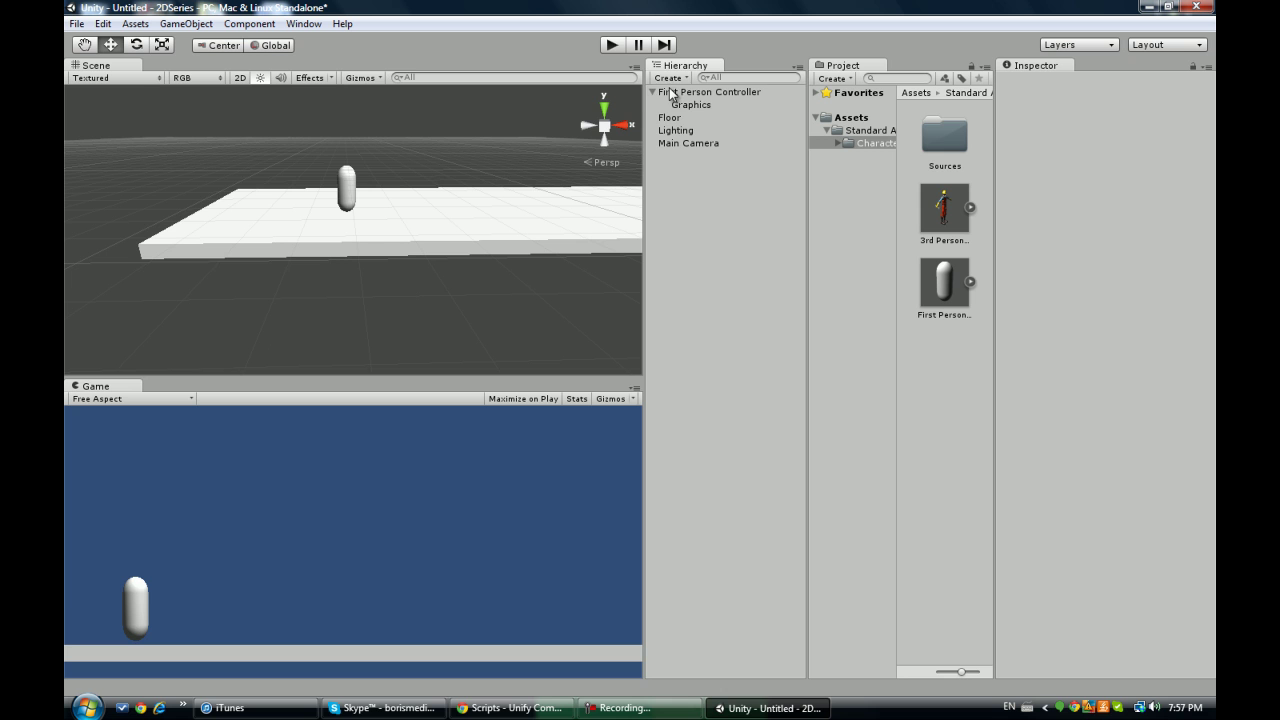
left_click(653, 92)
left_click(660, 92)
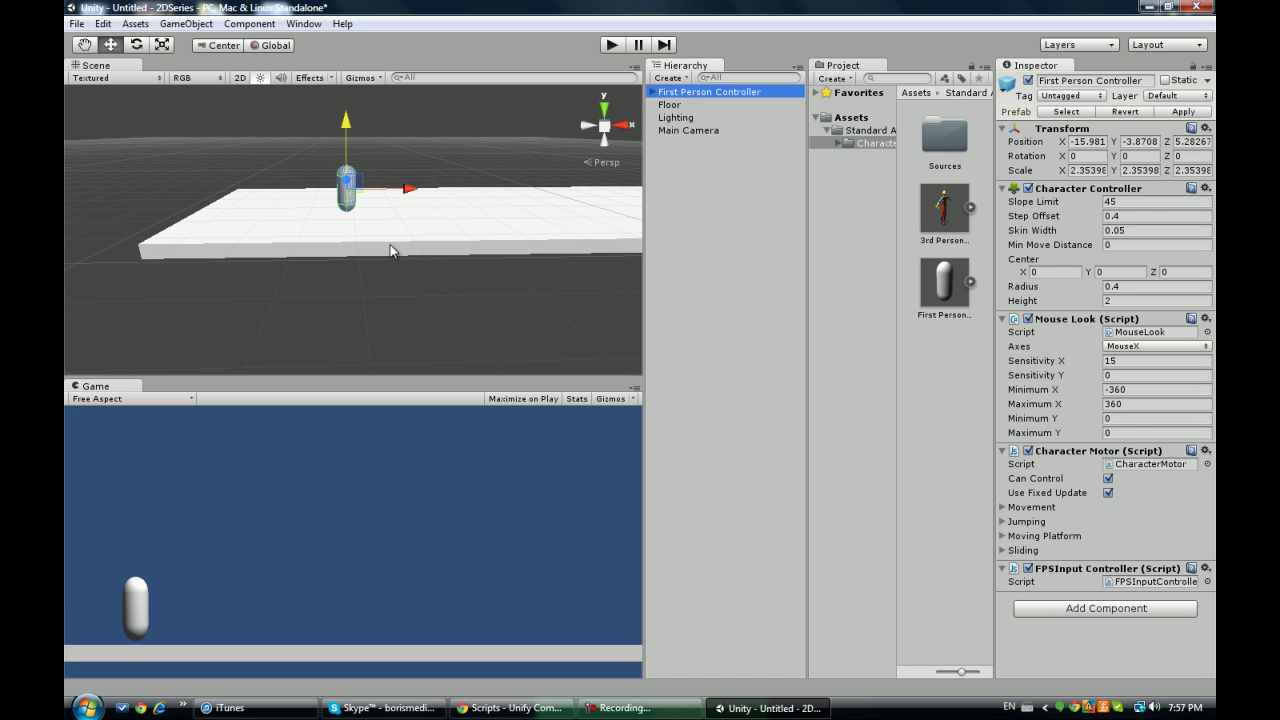
scroll(395, 245, "up", 3)
left_click_drag(380, 150, 398, 172, "alt")
scroll(400, 257, "up", 3)
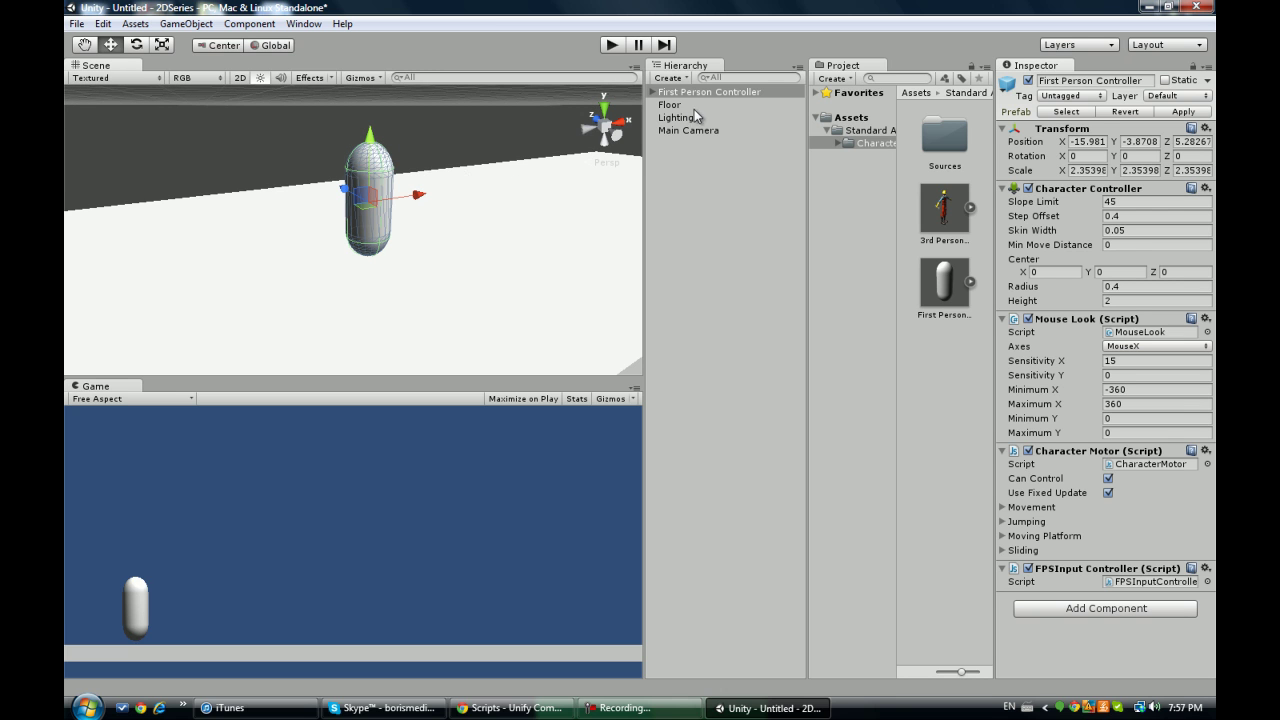
left_click(653, 93)
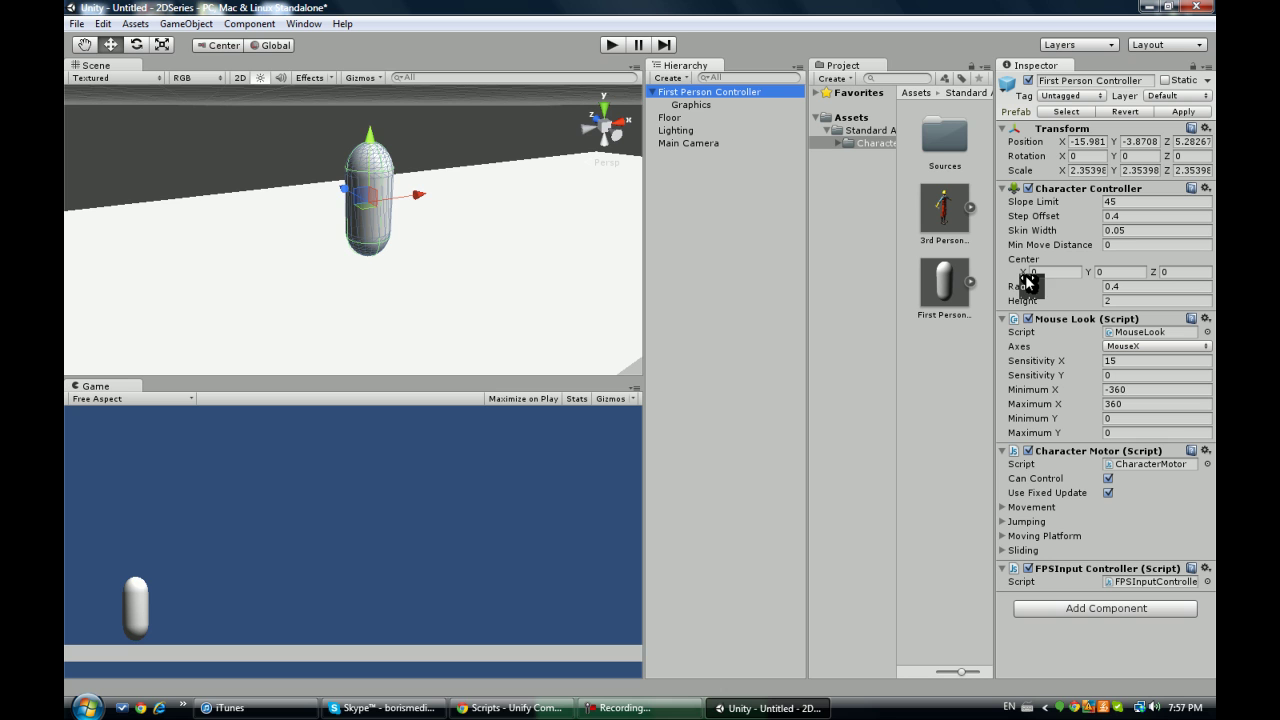
mouse_move(1027, 282)
left_mouse_down()
mouse_move(965, 272)
mouse_move(1020, 268)
left_mouse_up()
left_click(765, 278)
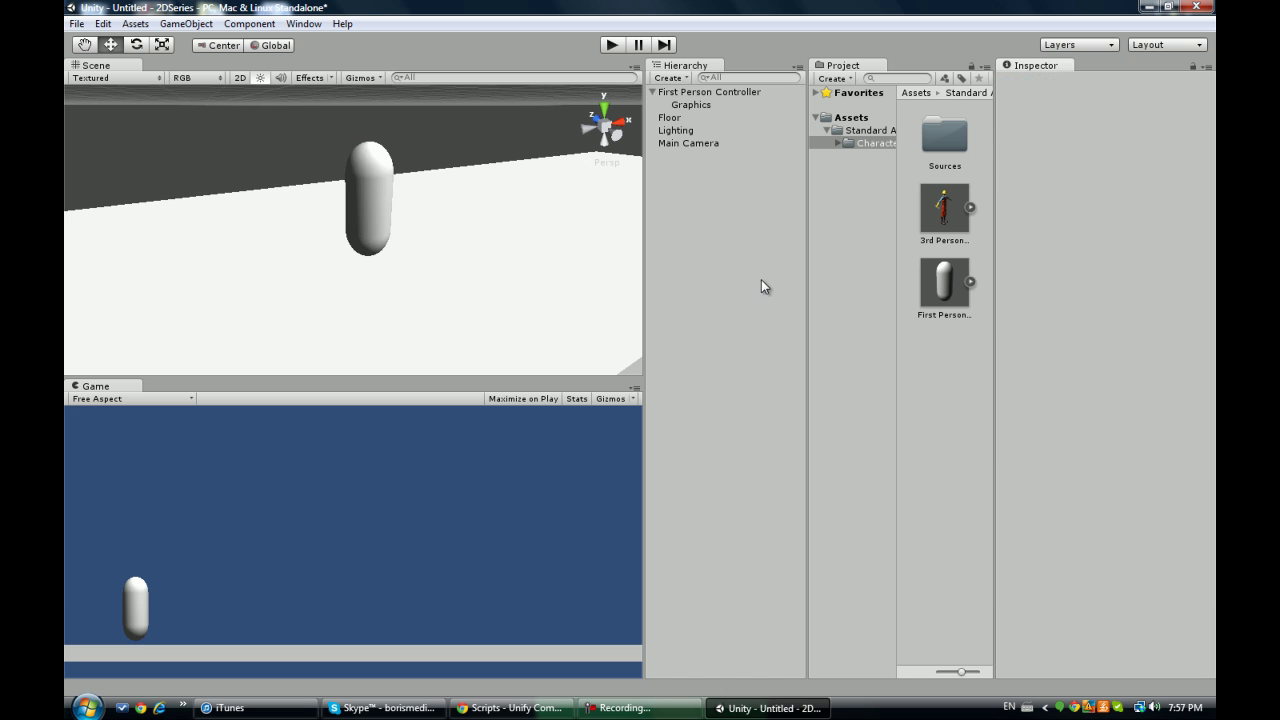
left_click(688, 92)
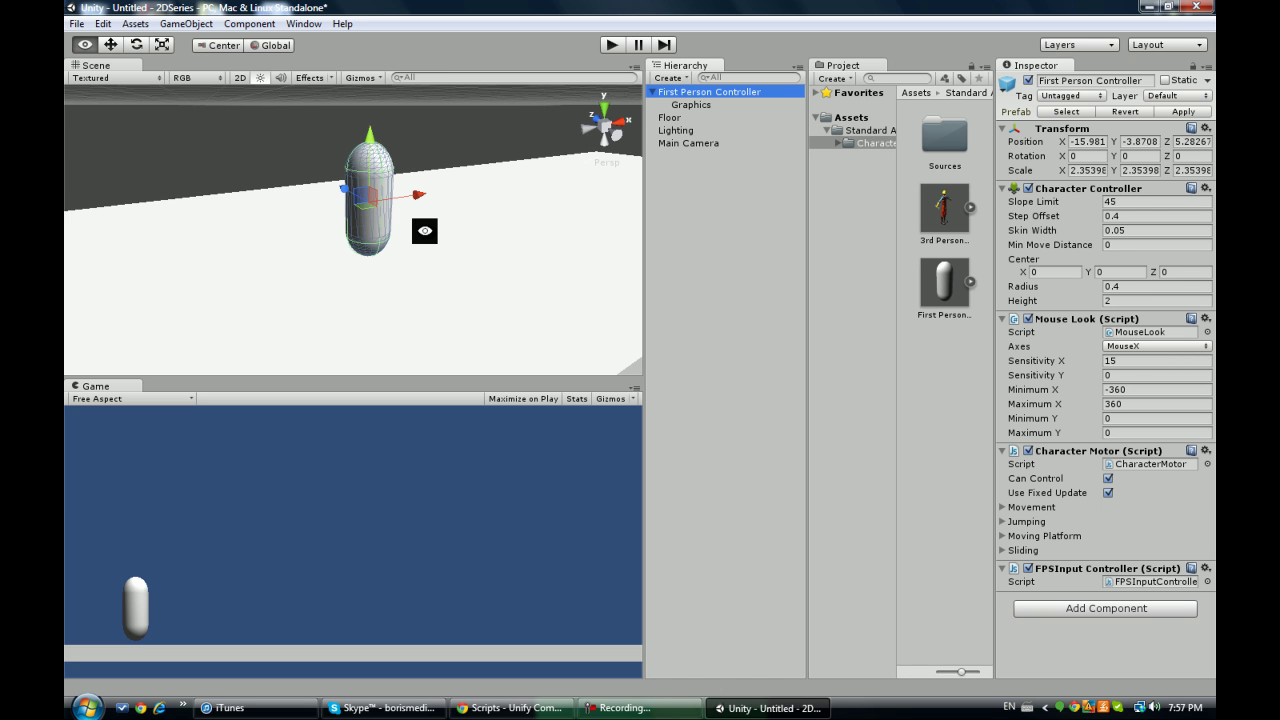
left_click_drag(420, 226, 723, 339, "alt")
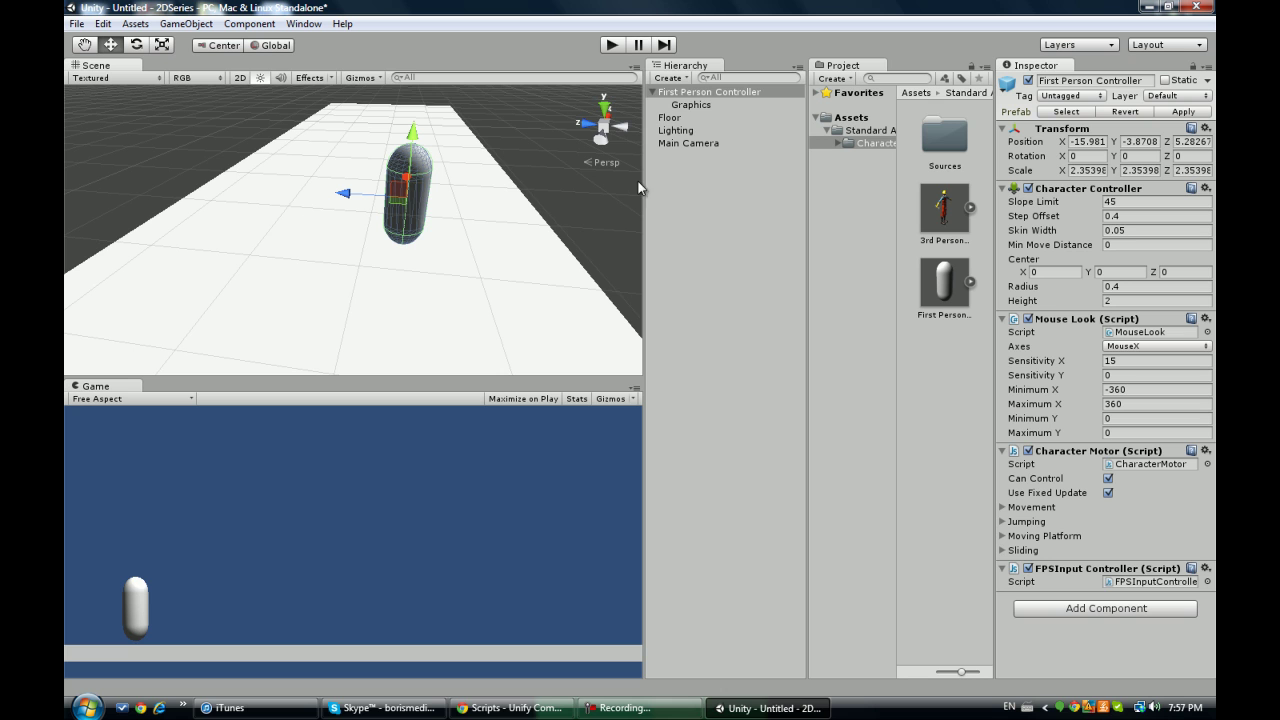
left_click(692, 106)
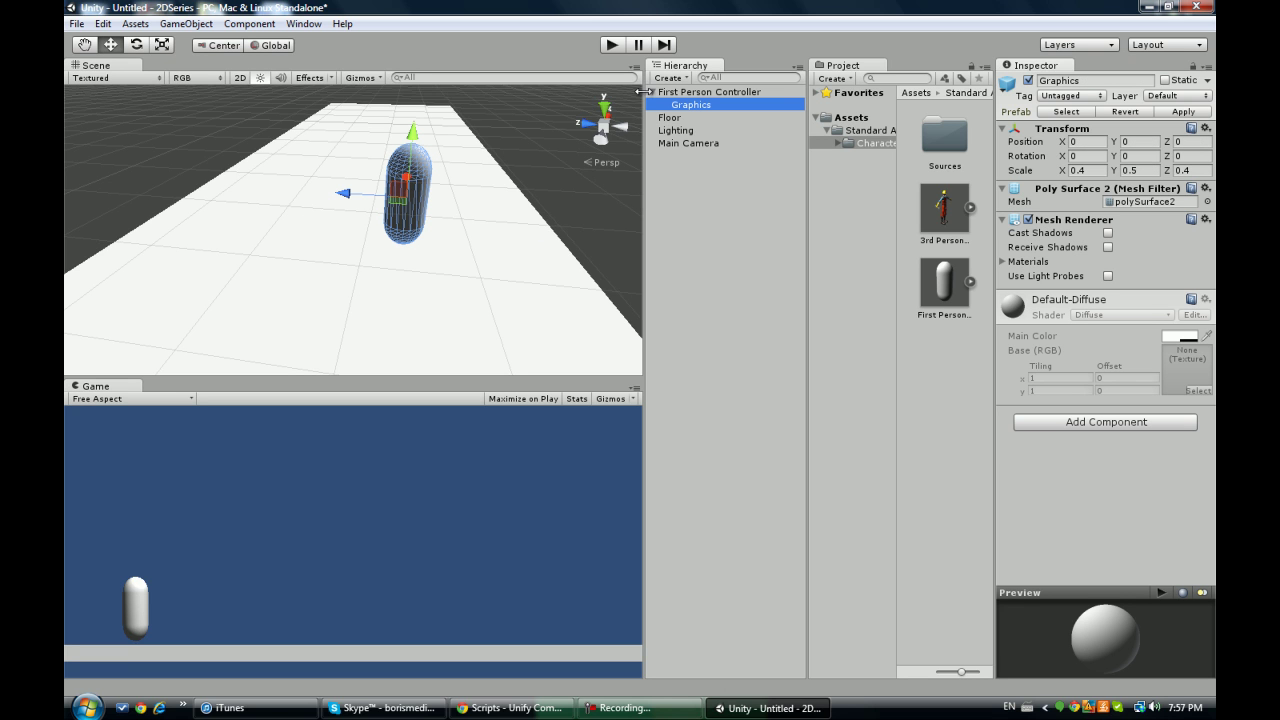
left_click(668, 92)
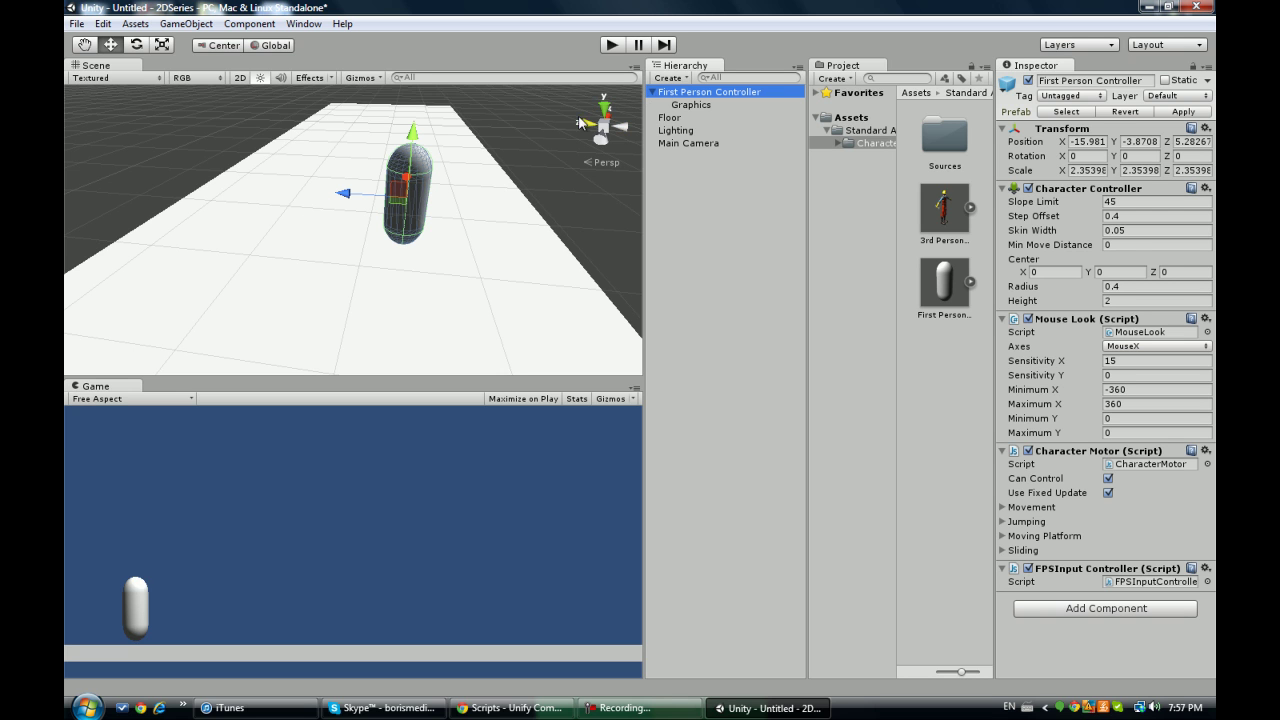
left_click(686, 105)
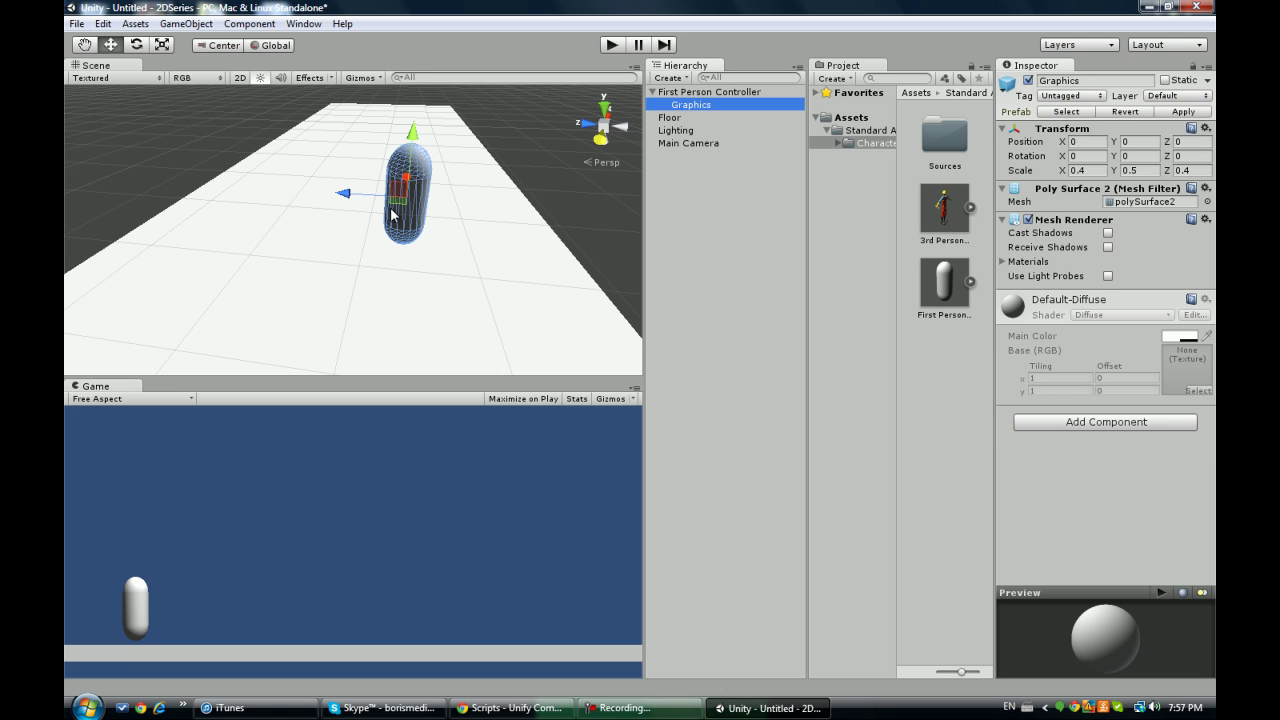
key("r")
left_click_drag(405, 197, 470, 150)
key("ctrl+z")
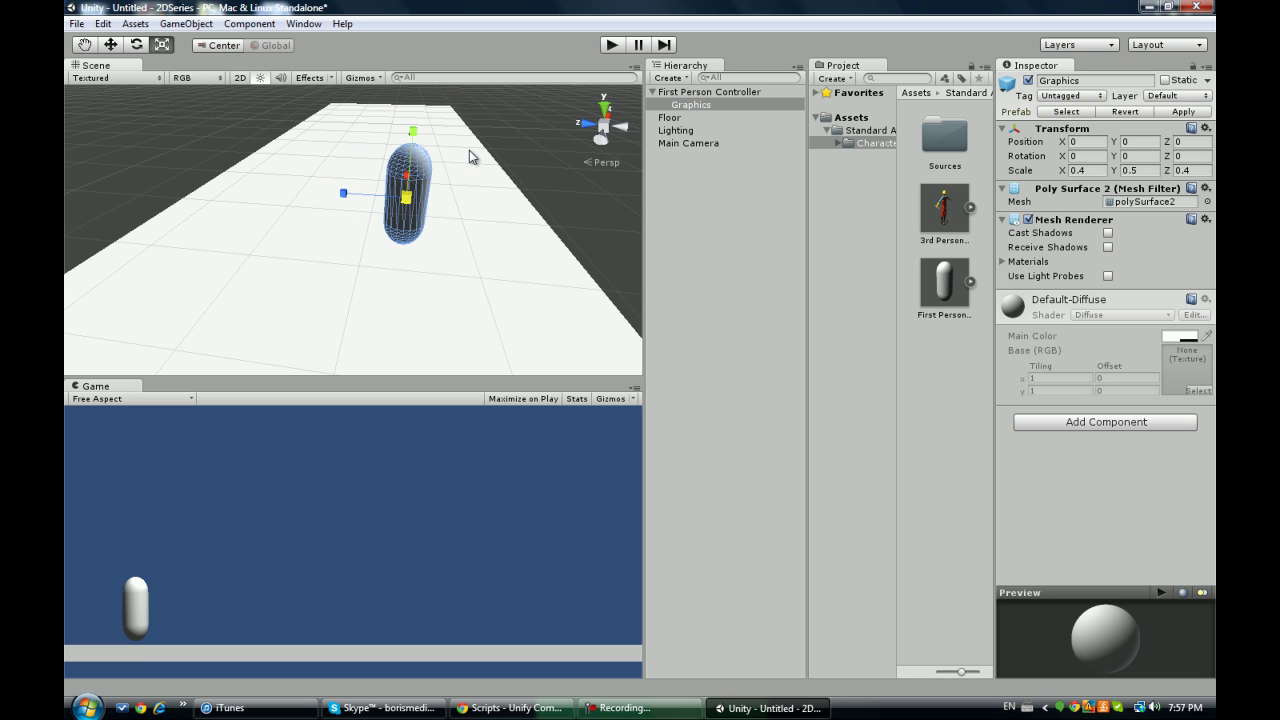
left_click(669, 93)
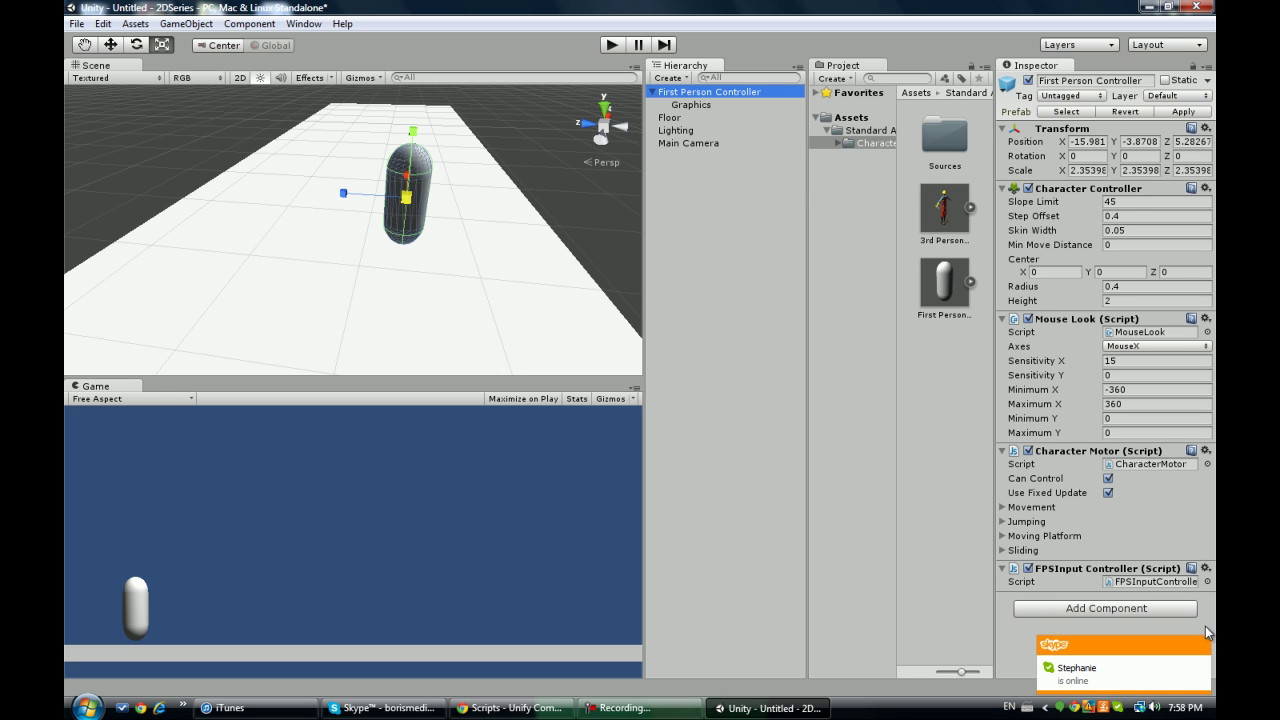
left_click(652, 91)
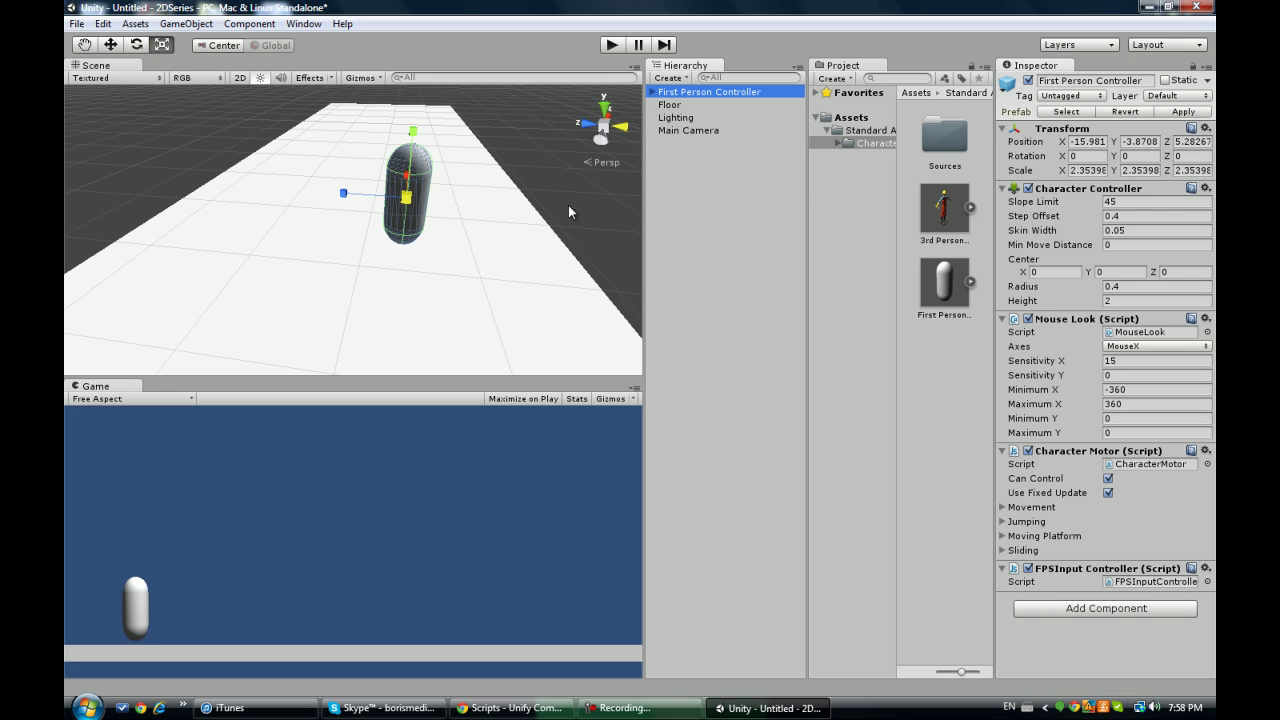
left_click_drag(610, 226, 235, 152, "alt")
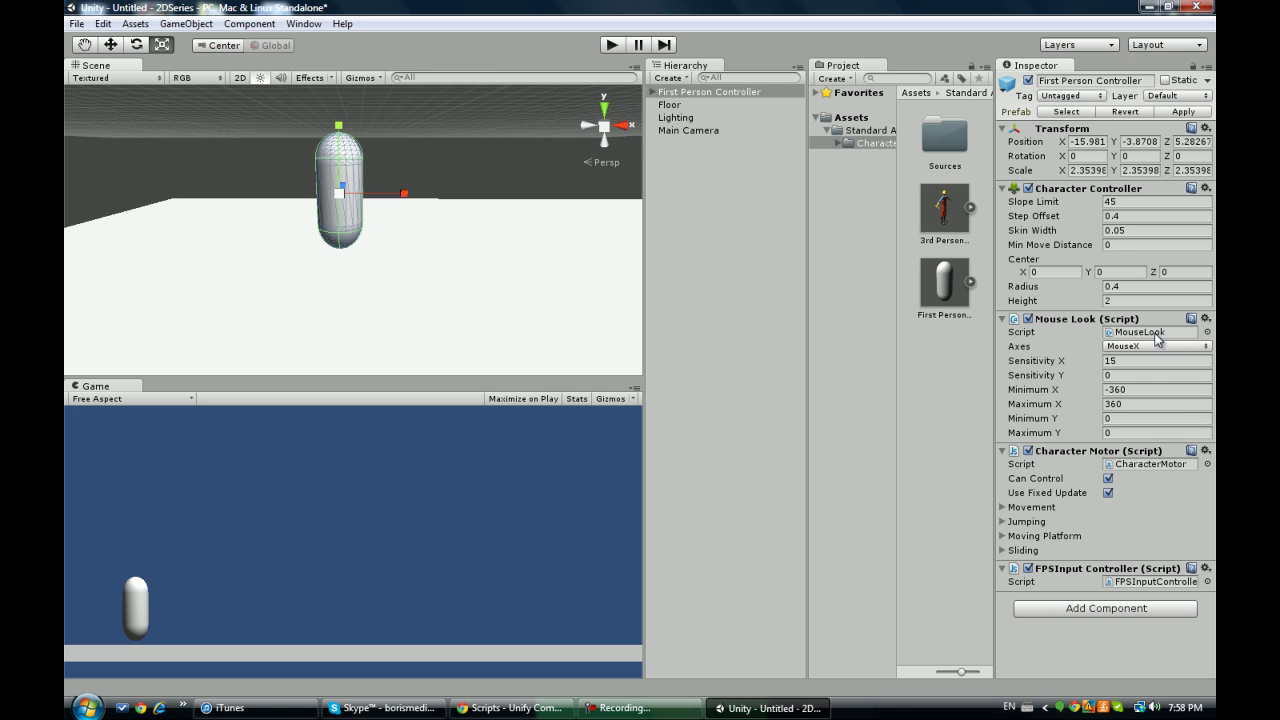
- Disable and collapse the Mouse Look script component, closing its options menu unchanged
left_click(1028, 318)
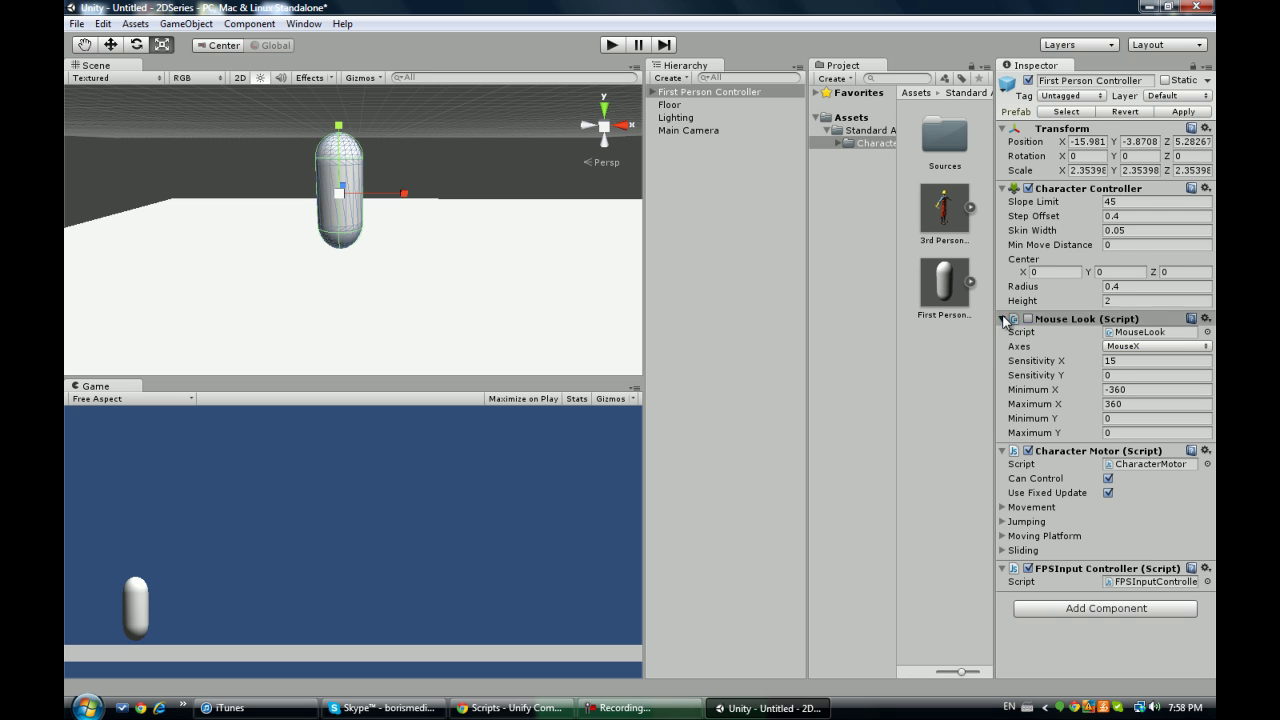
left_click(1003, 318)
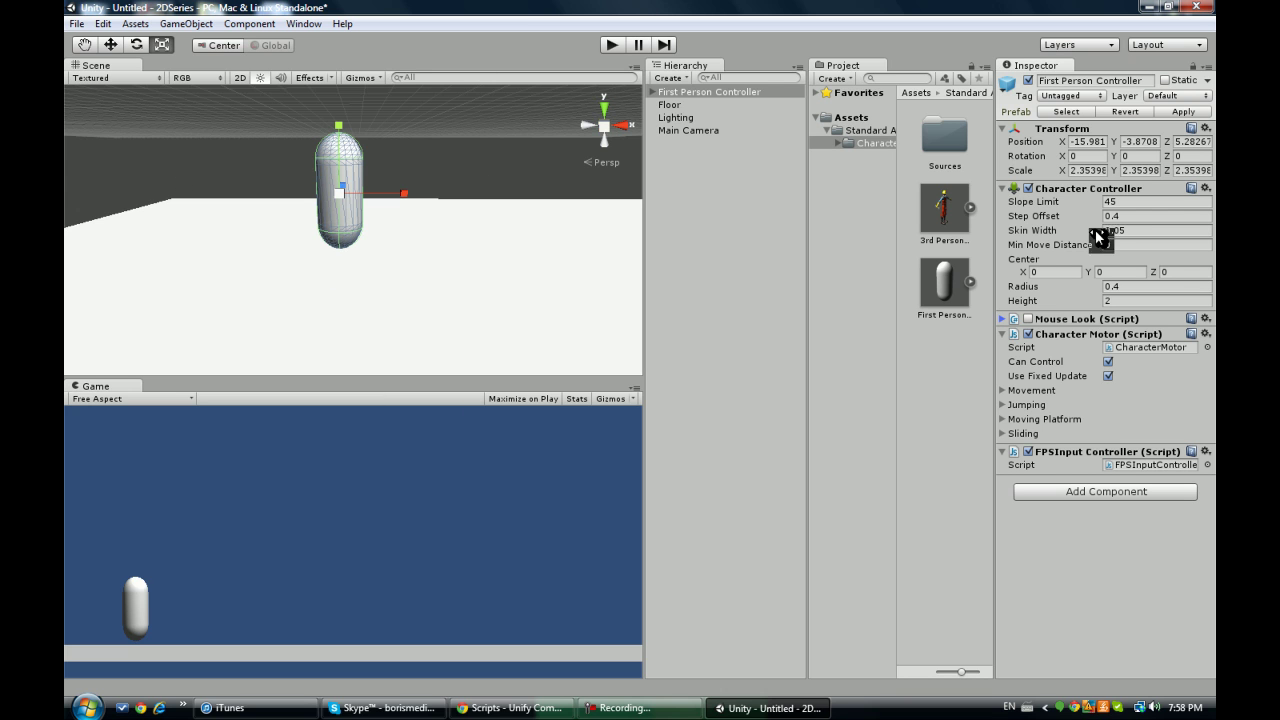
left_click(1205, 318)
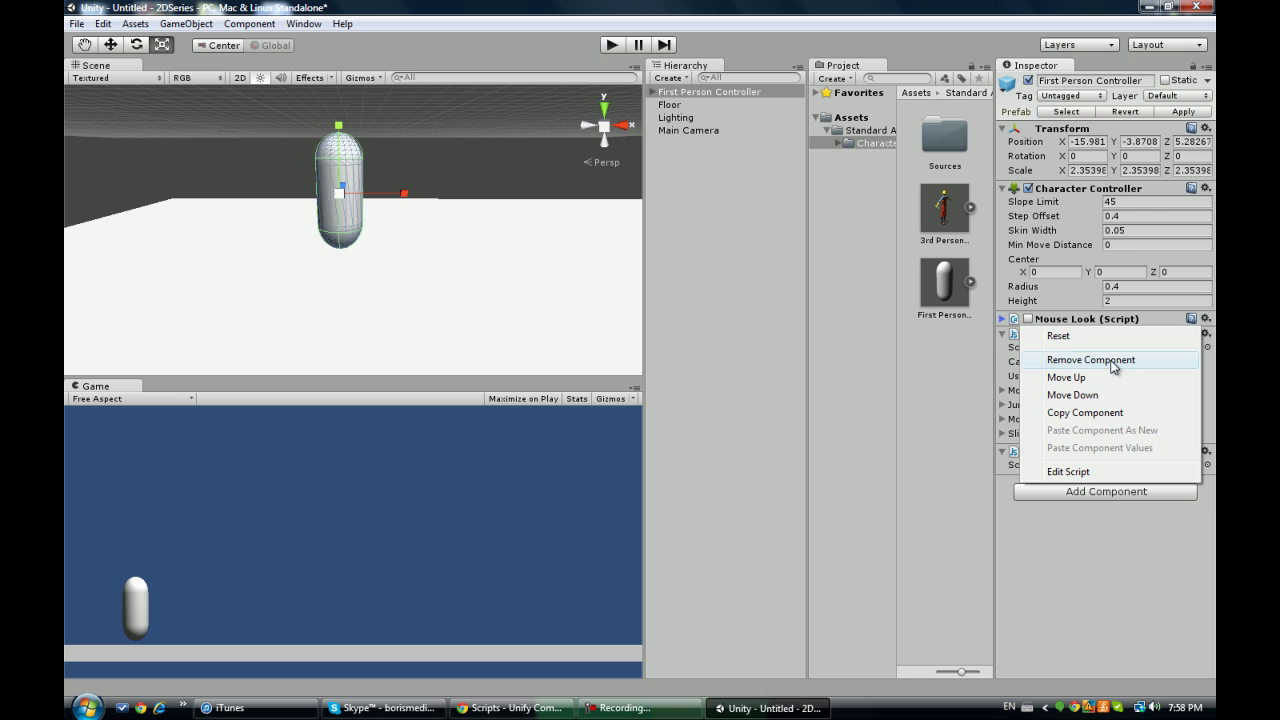
left_click(1138, 570)
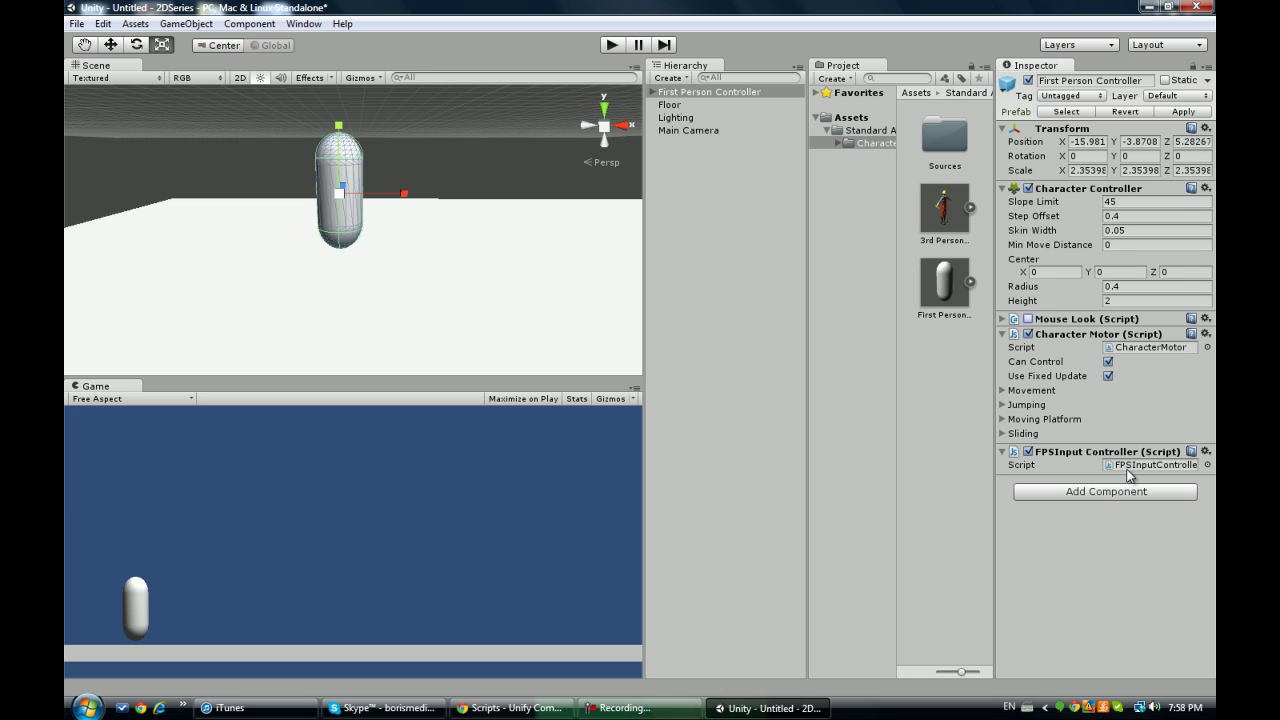
- Review Character Motor's Movement and Moving Platform settings, then collapse them
left_click(1011, 391)
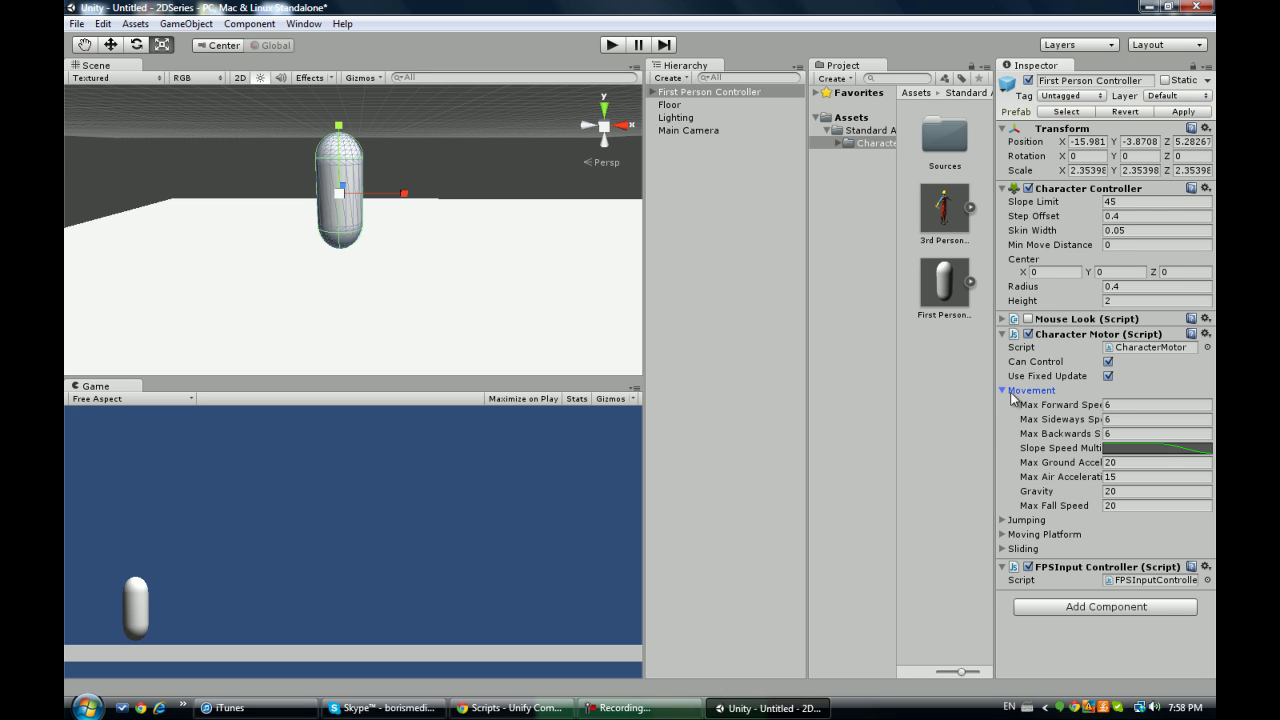
left_click(1161, 402)
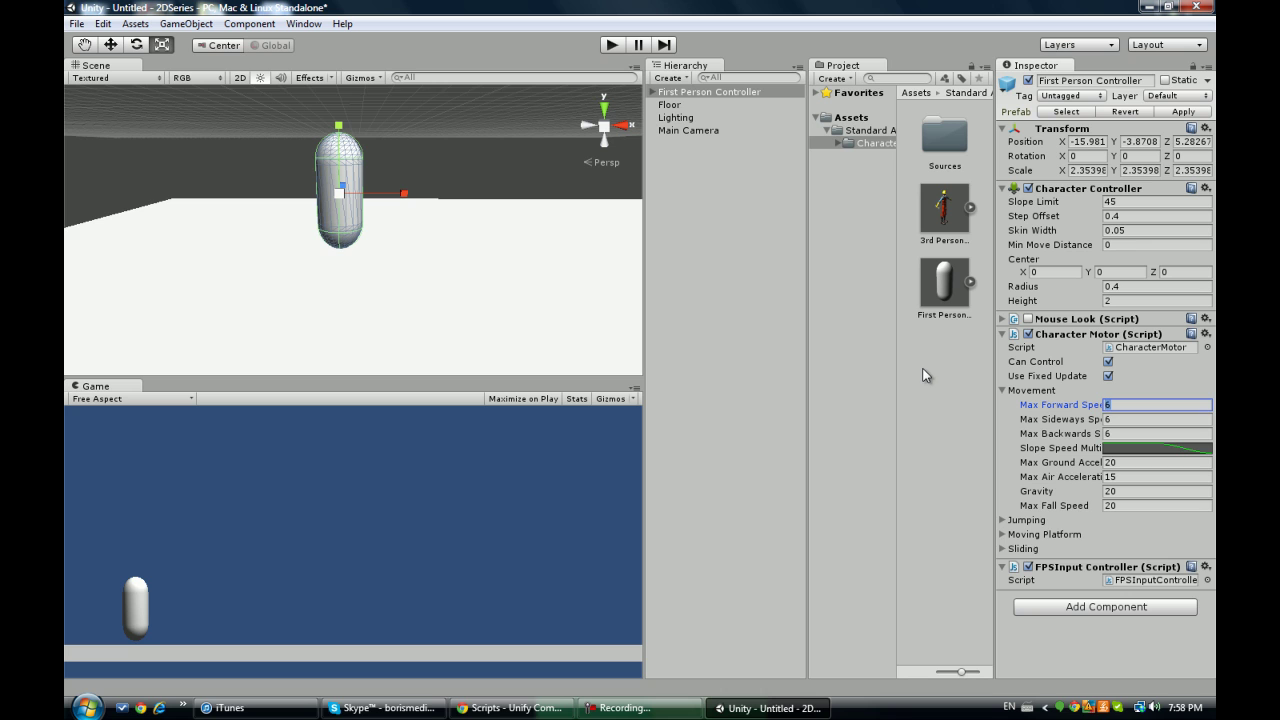
left_click(1147, 535)
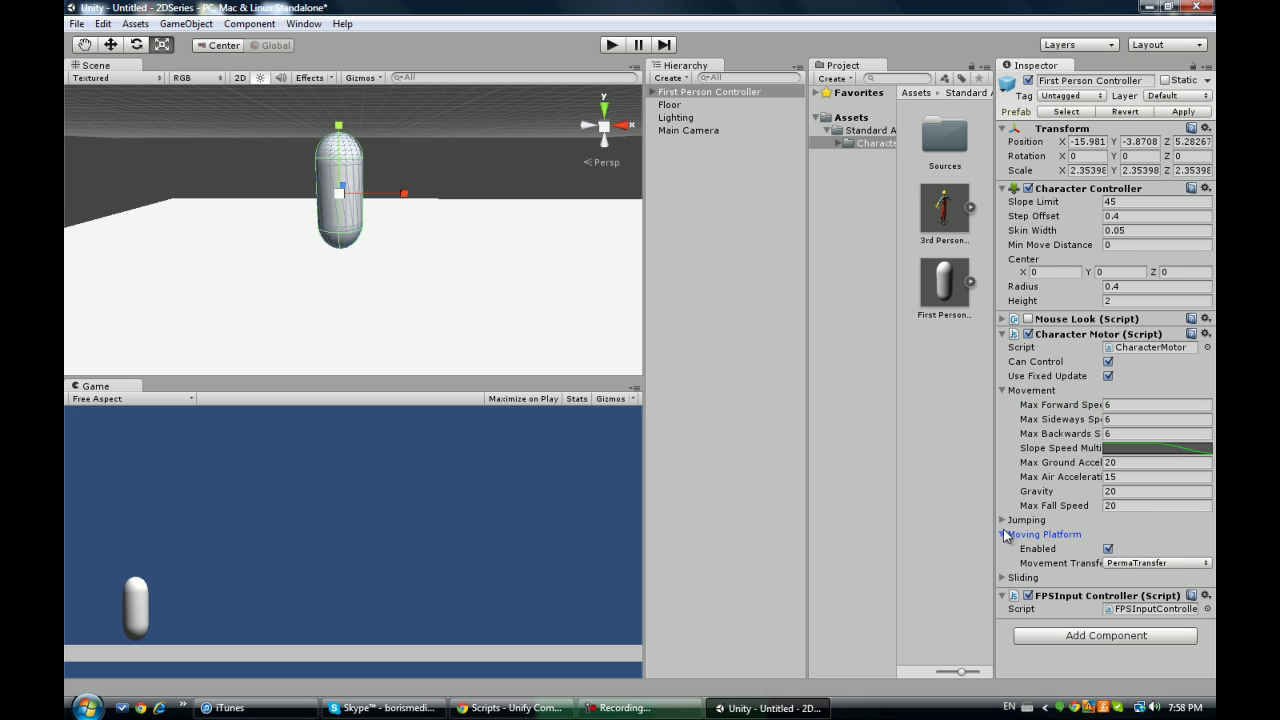
left_click(1109, 549)
left_click(1033, 536)
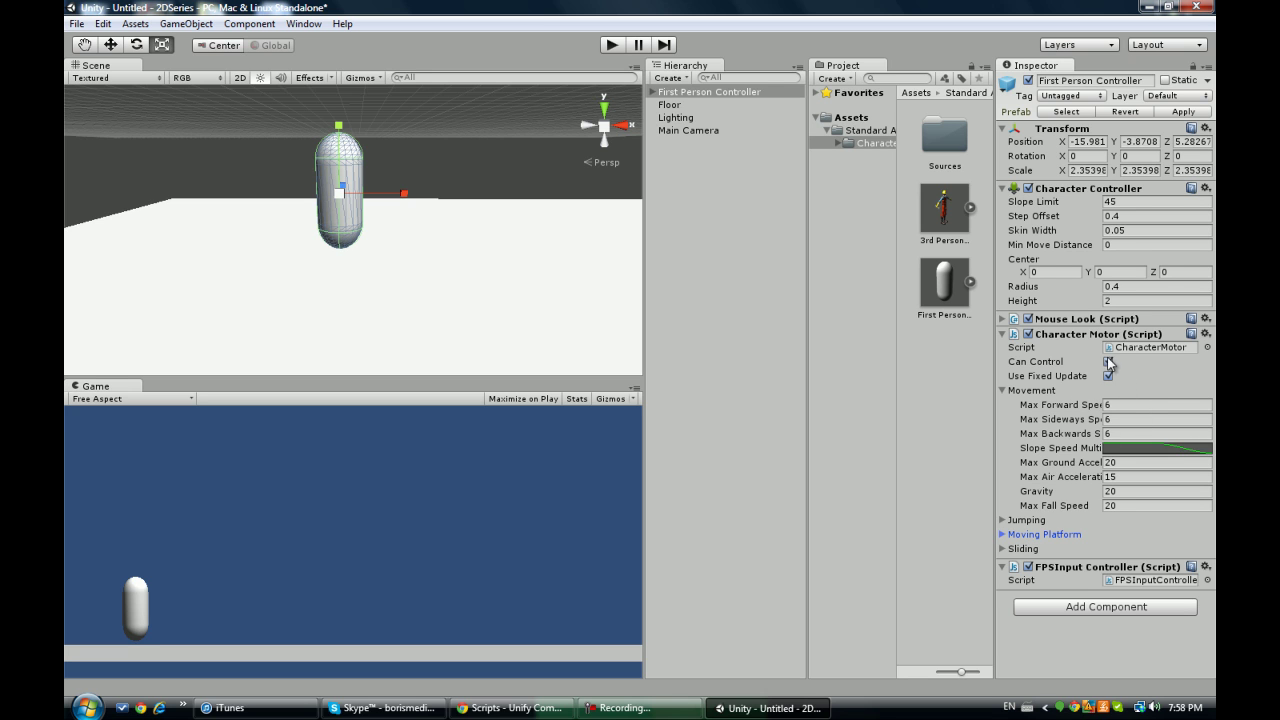
left_click(1030, 320)
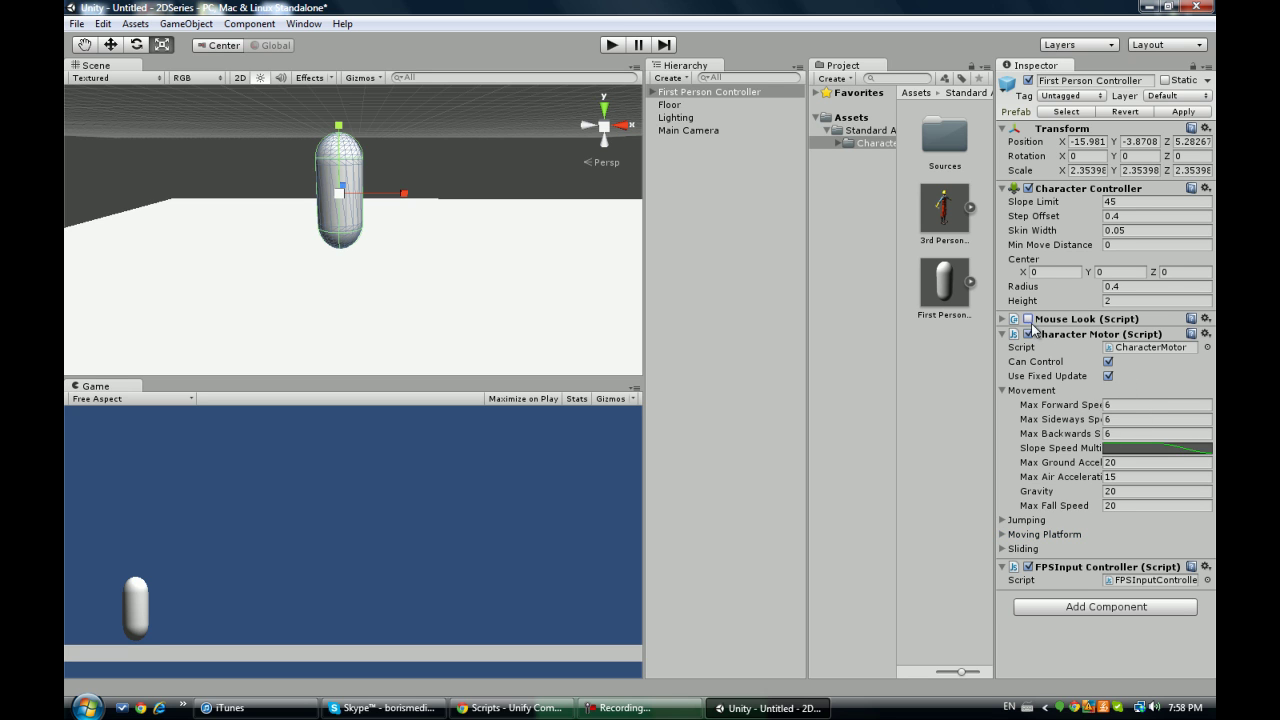
left_click(1003, 391)
left_click(611, 45)
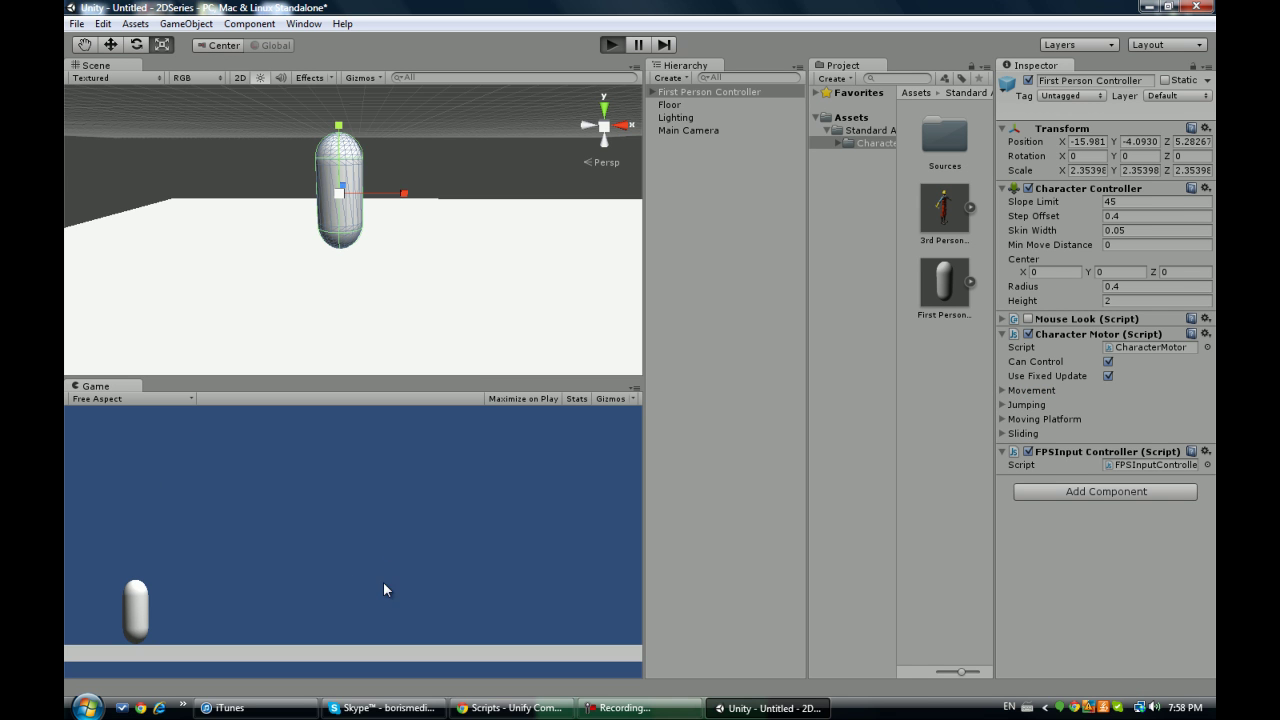
key("d")
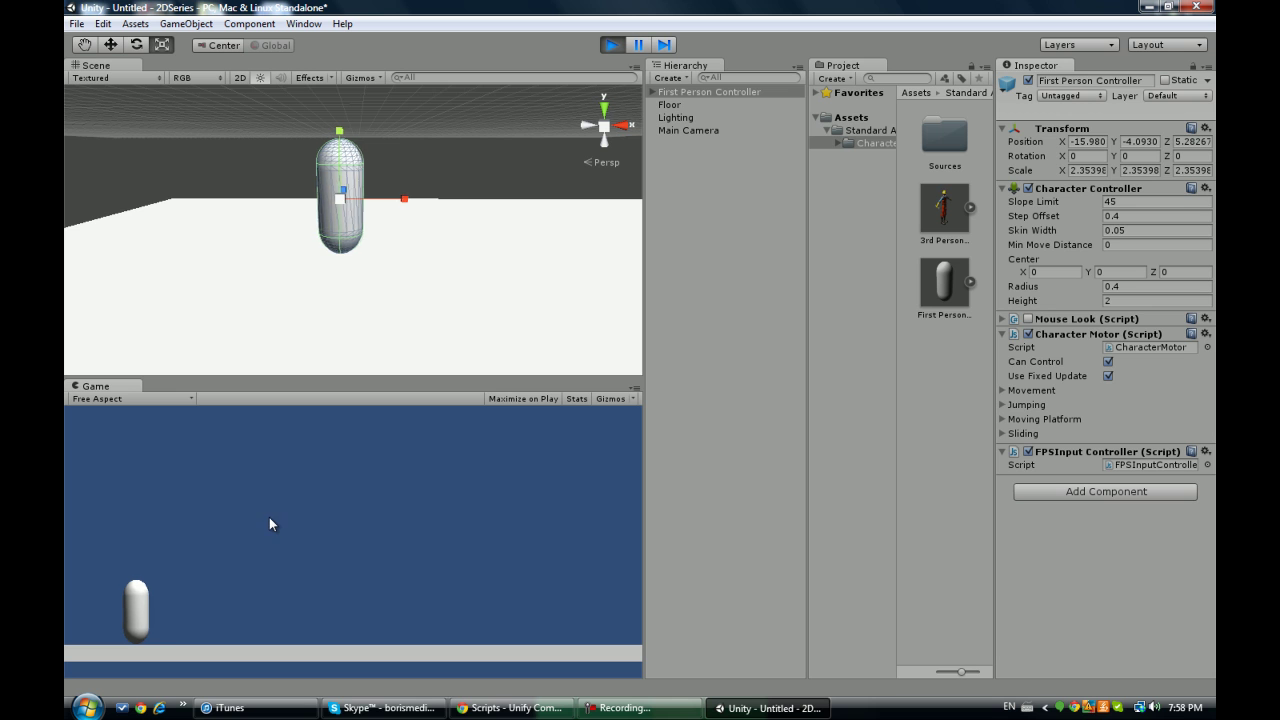
key("s")
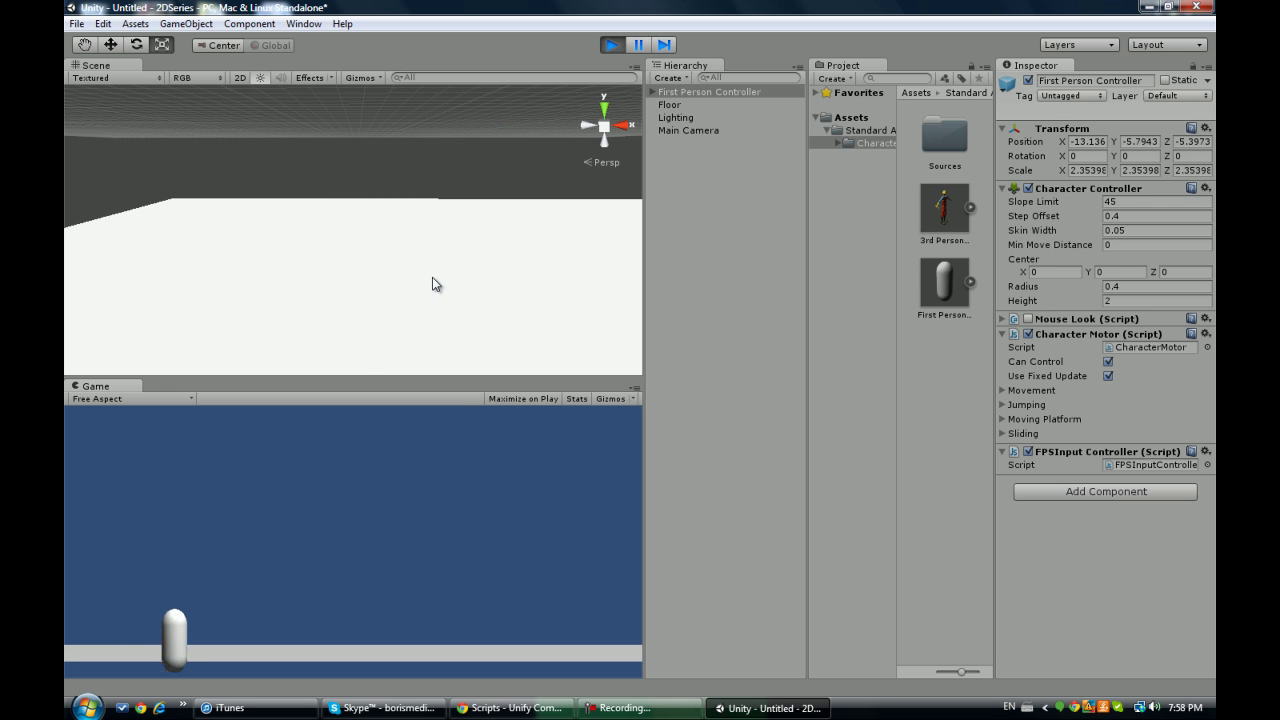
left_click(611, 45)
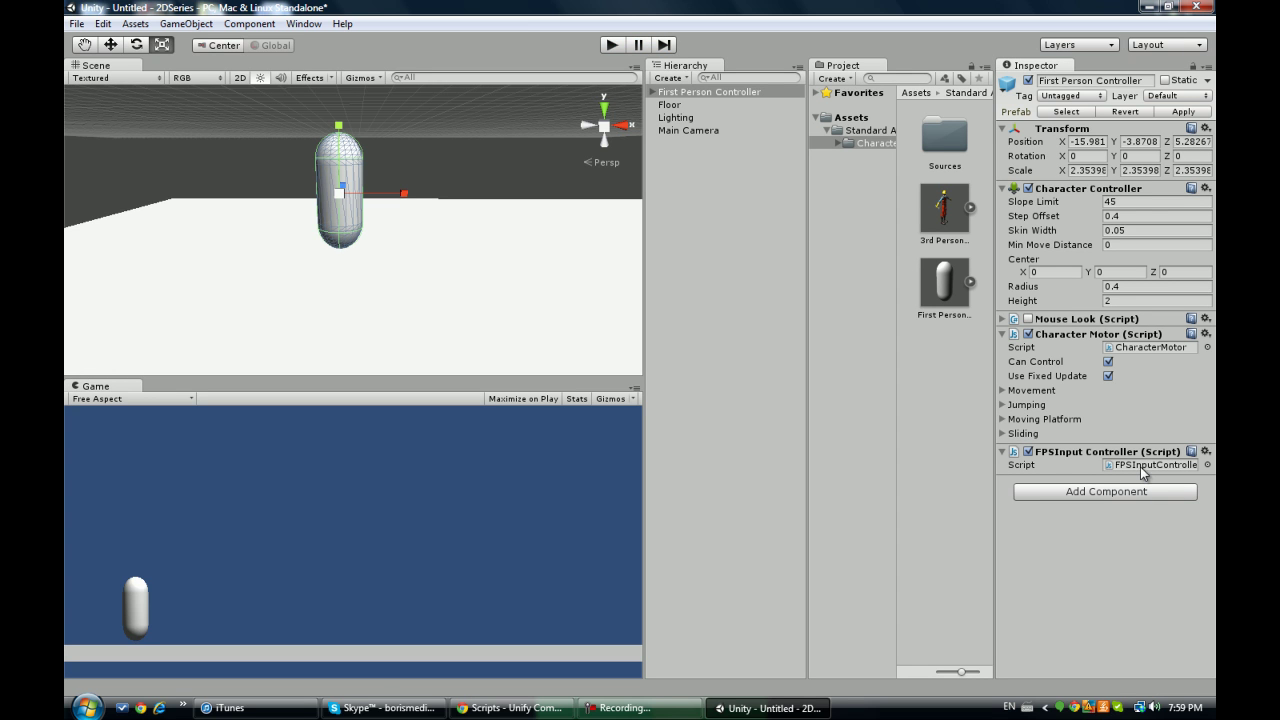
- Select the First Person Controller and open its FPSInputController script from the Project panel
left_click(479, 163)
scroll(489, 171, "down", 2)
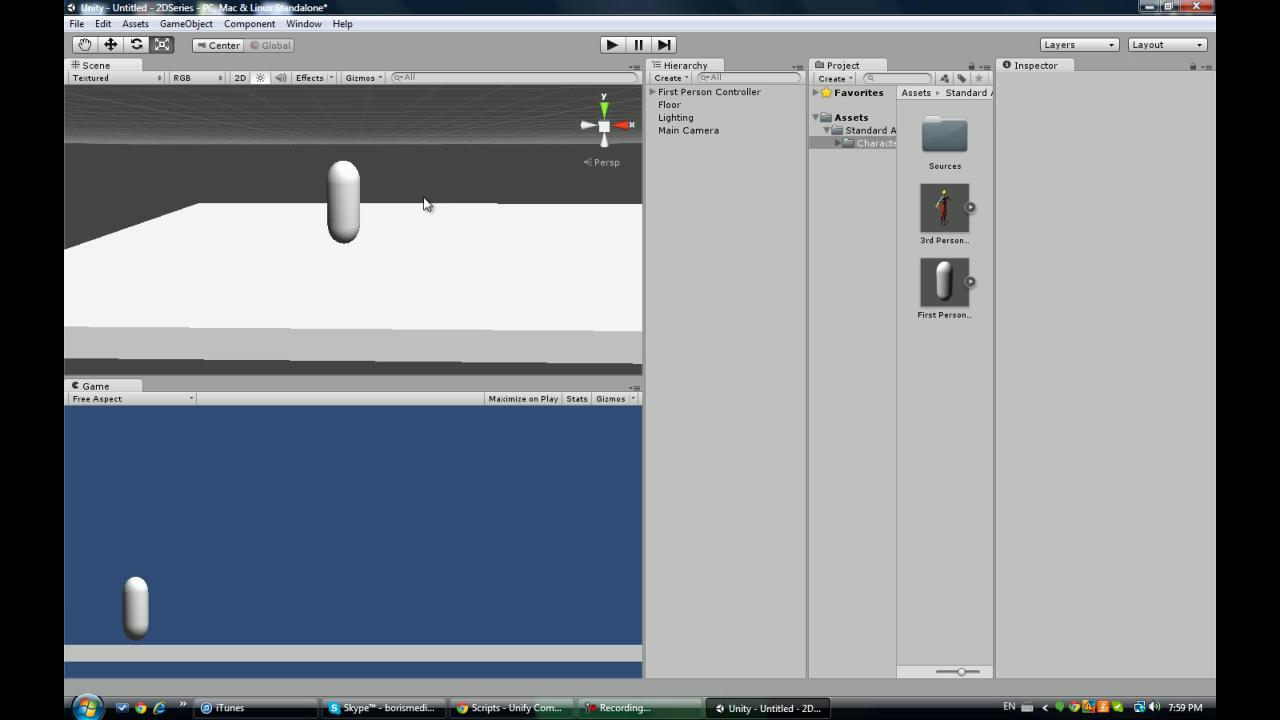
left_click(345, 210)
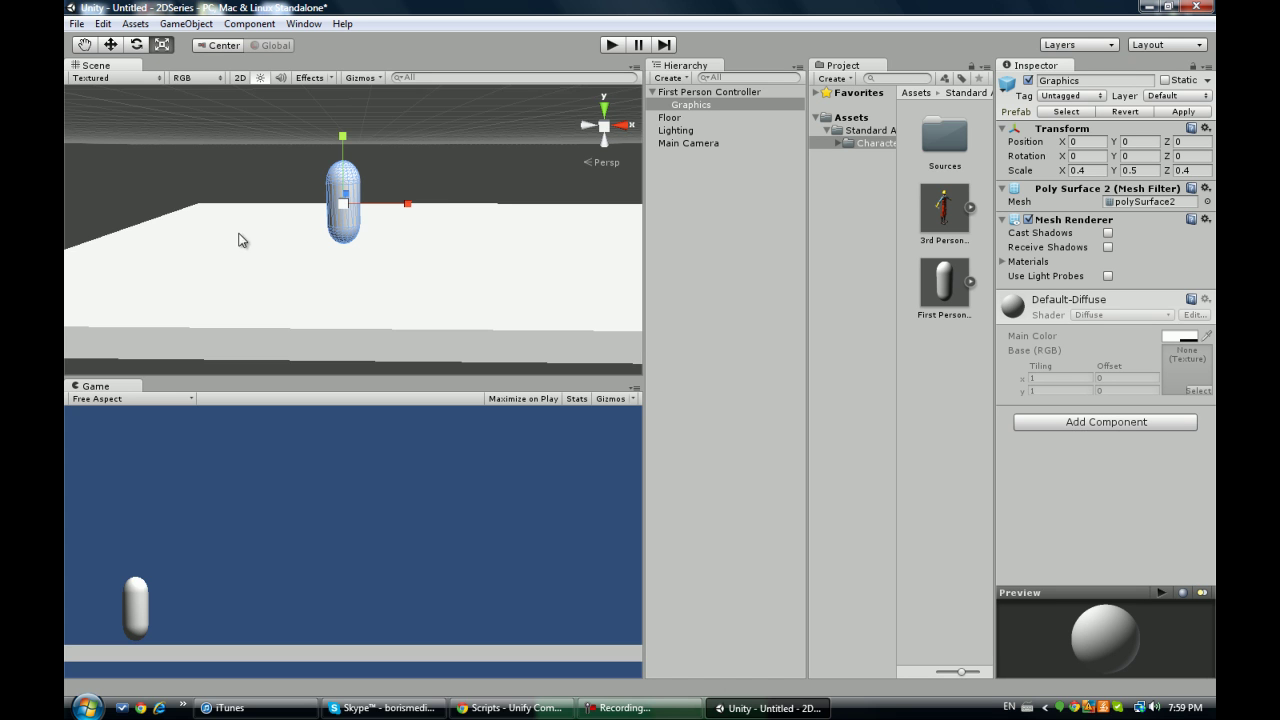
left_click(700, 93)
left_click(1117, 463)
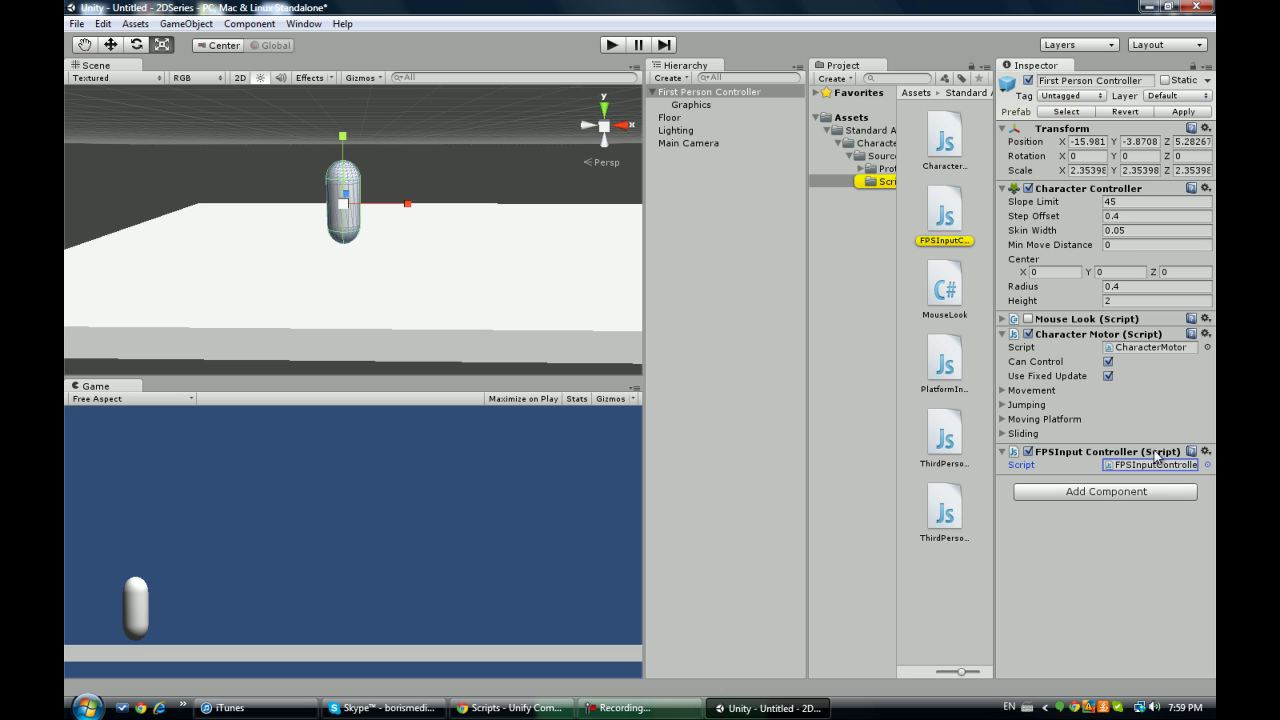
double_click(1160, 466)
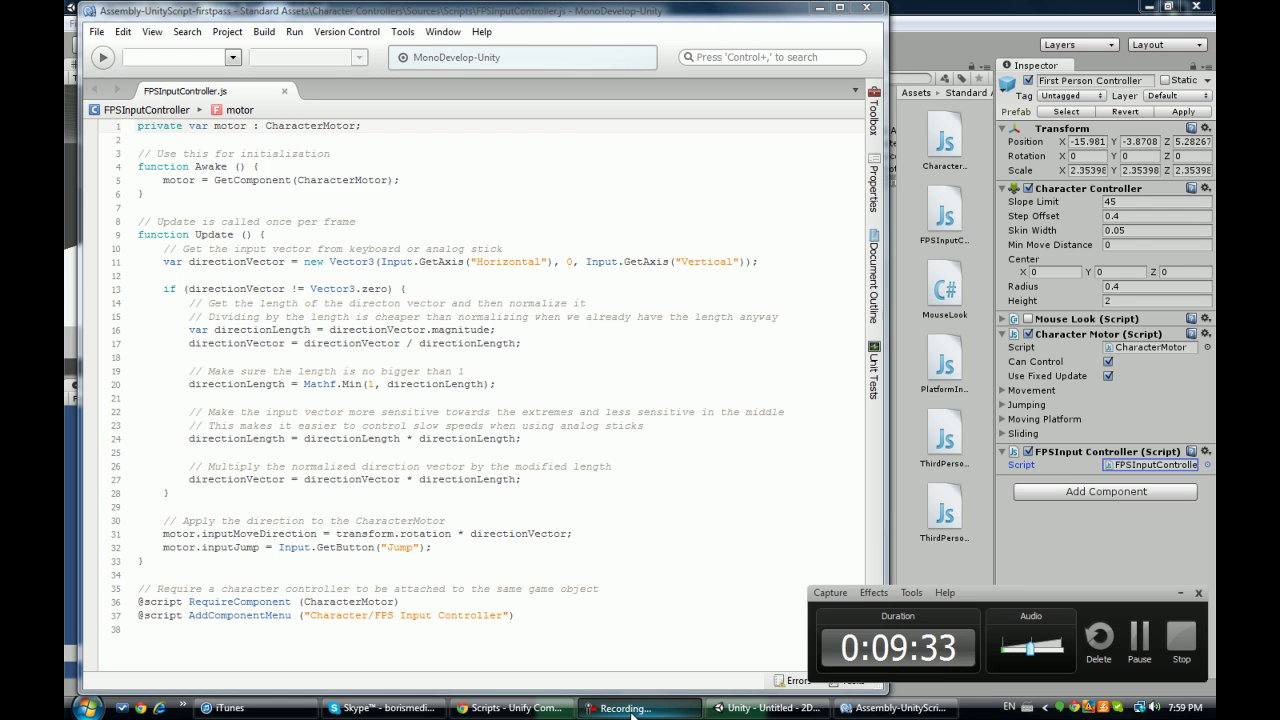
- Reduce line 11 to Vector3(Input.GetAxis("Horizontal"), 0, 0), save, and return to Unity
left_click_drag(582, 261, 744, 261)
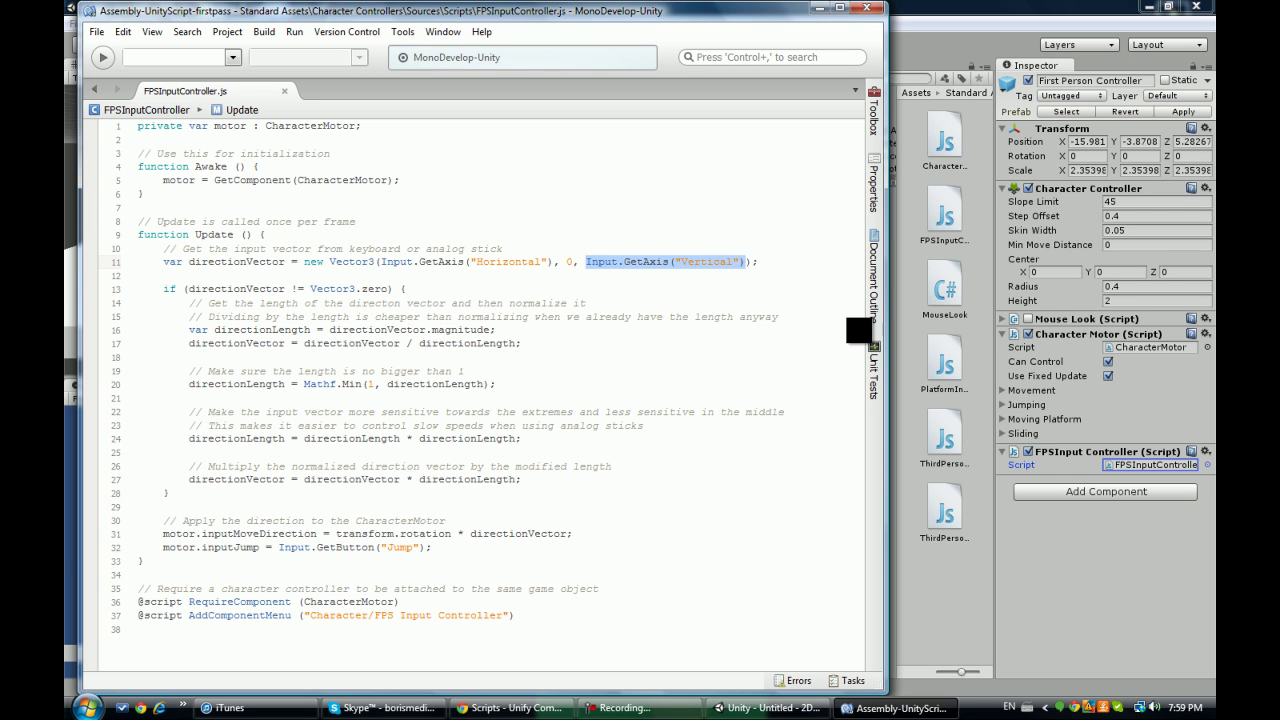
key("BackSpace")
key("BackSpace")
key("BackSpace")
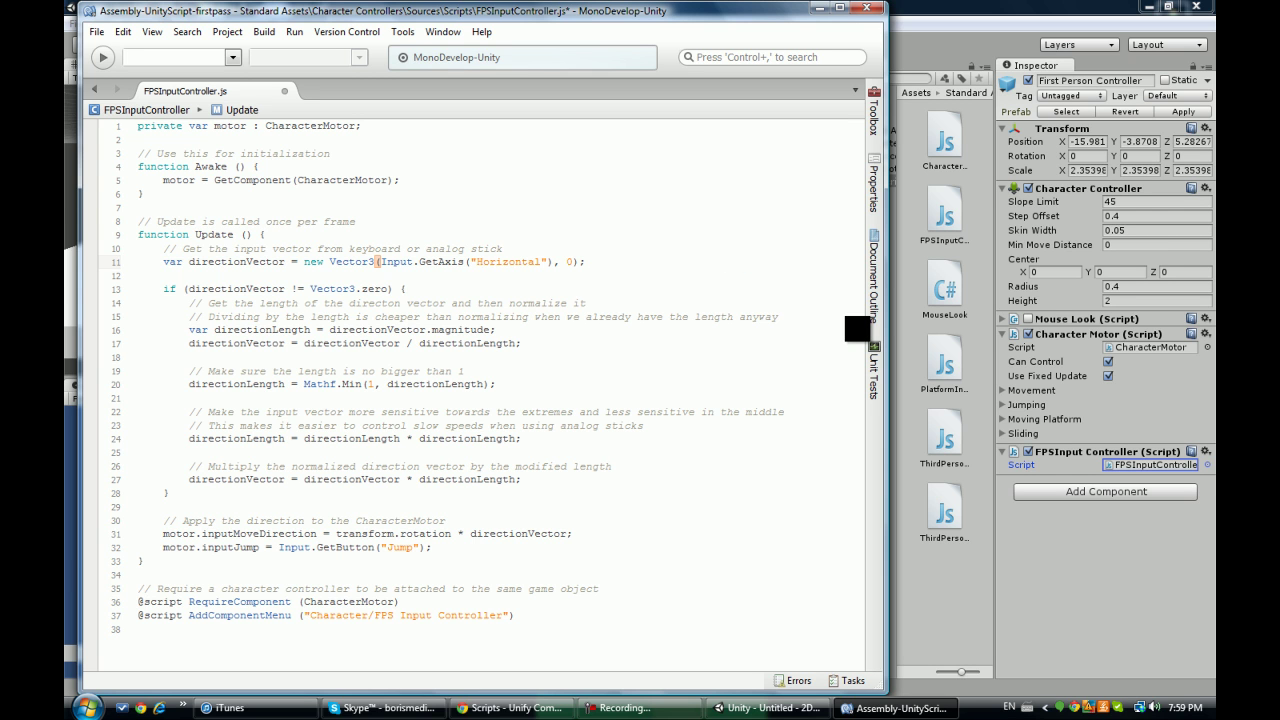
key("ctrl+s")
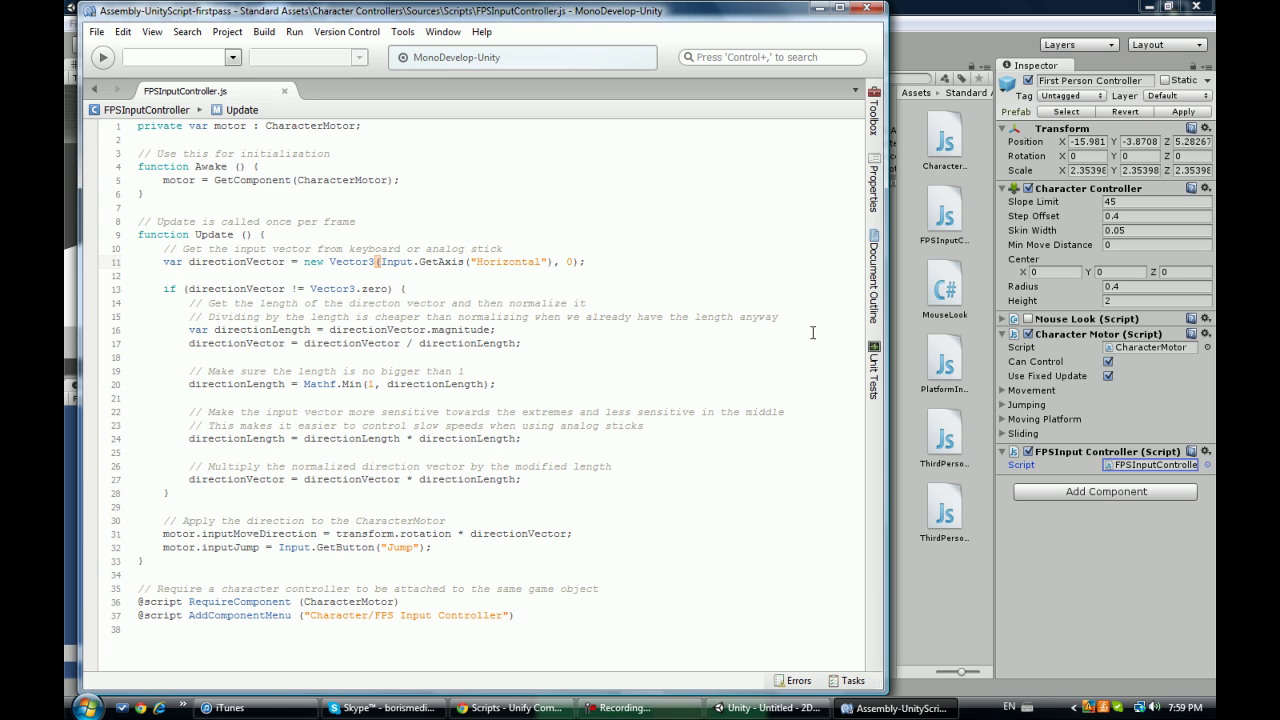
type(",0")
left_click(890, 301)
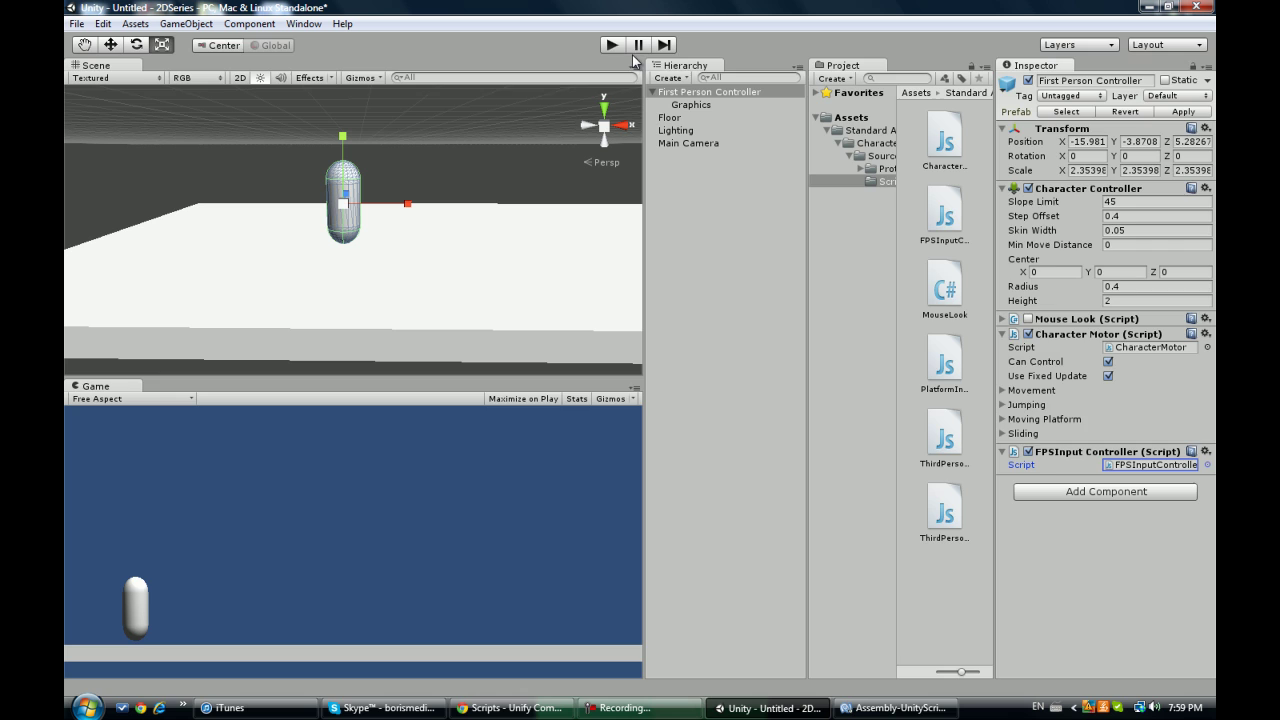
- Play the scene, moving the character with D and A and jumping with Space
left_click(611, 44)
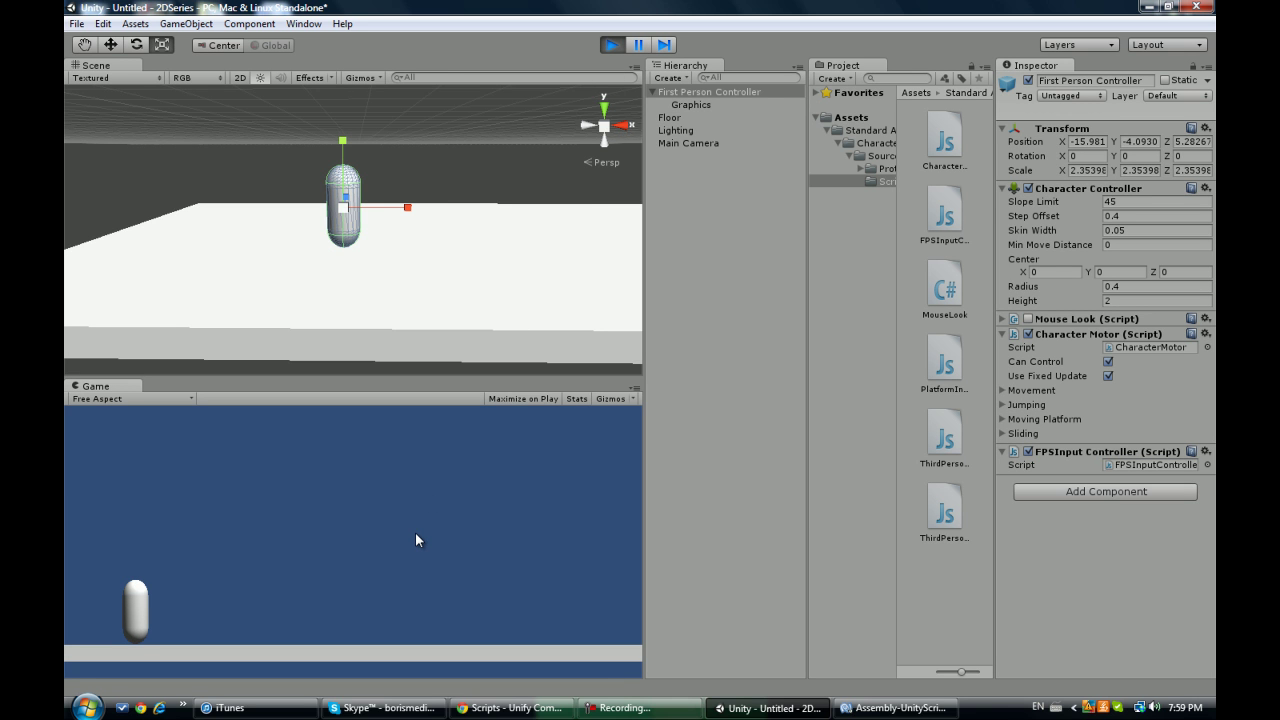
key("d")
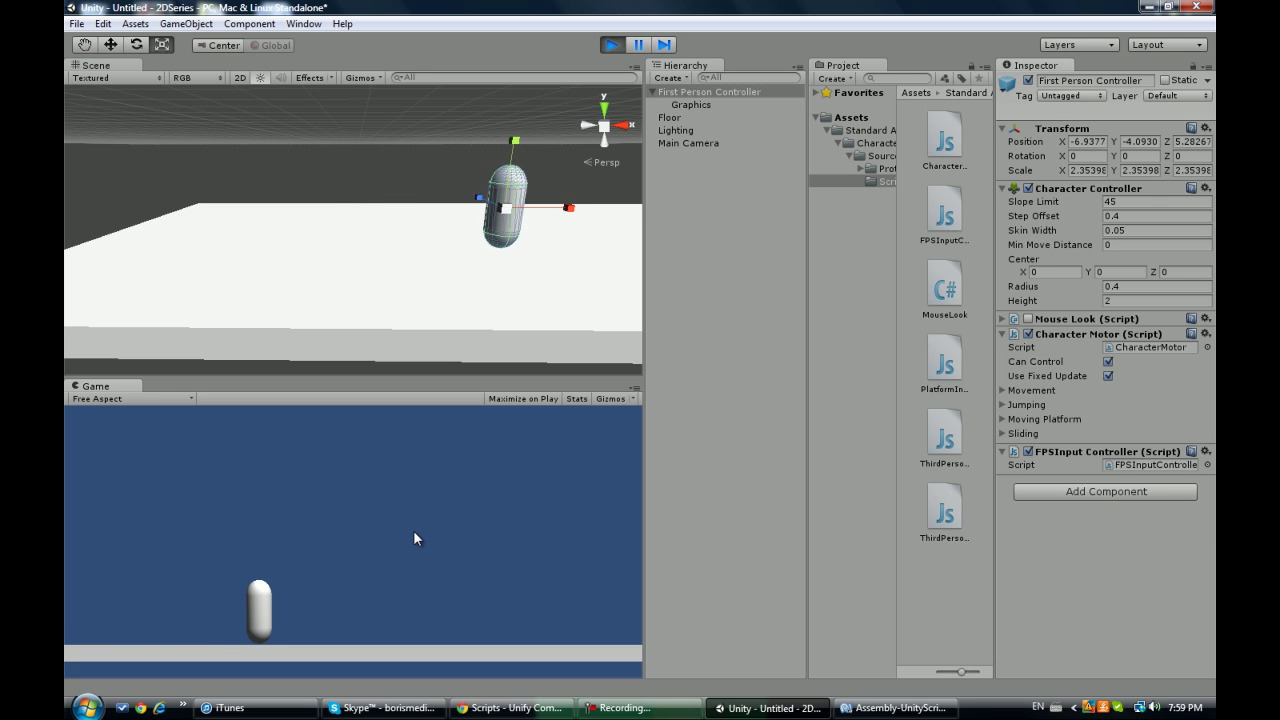
key("a")
key("d")
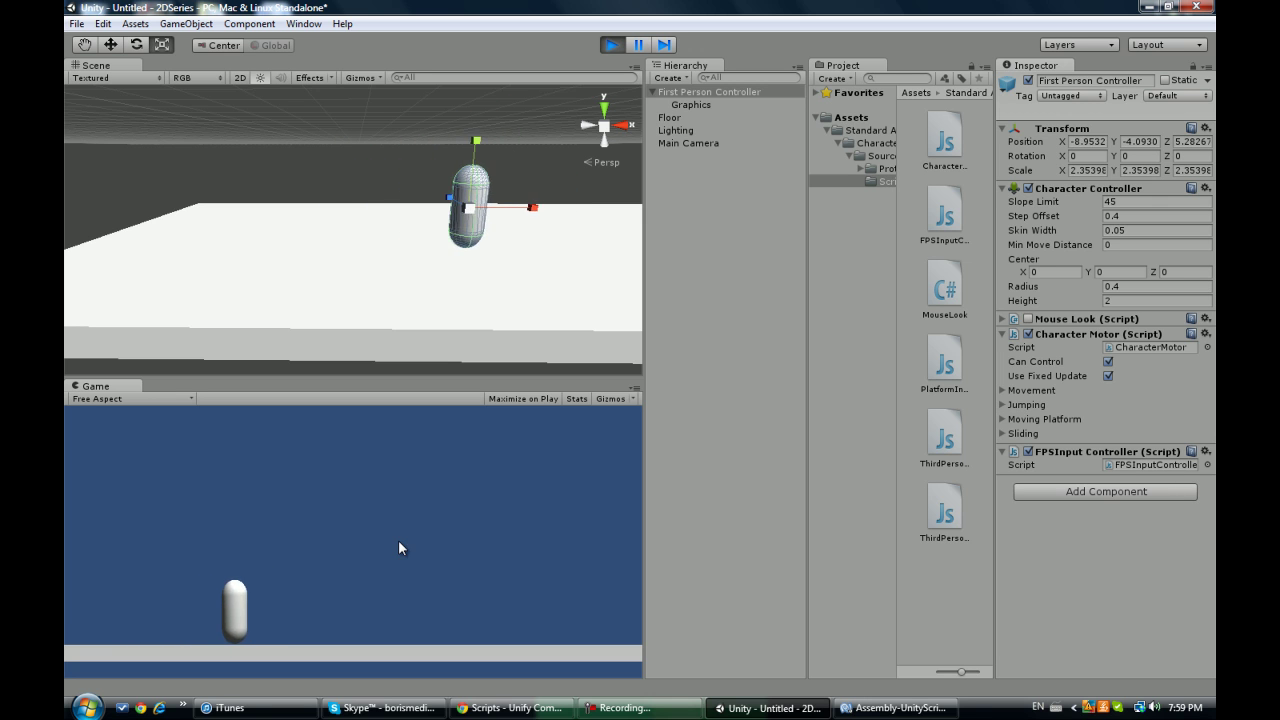
key("d")
key("space")
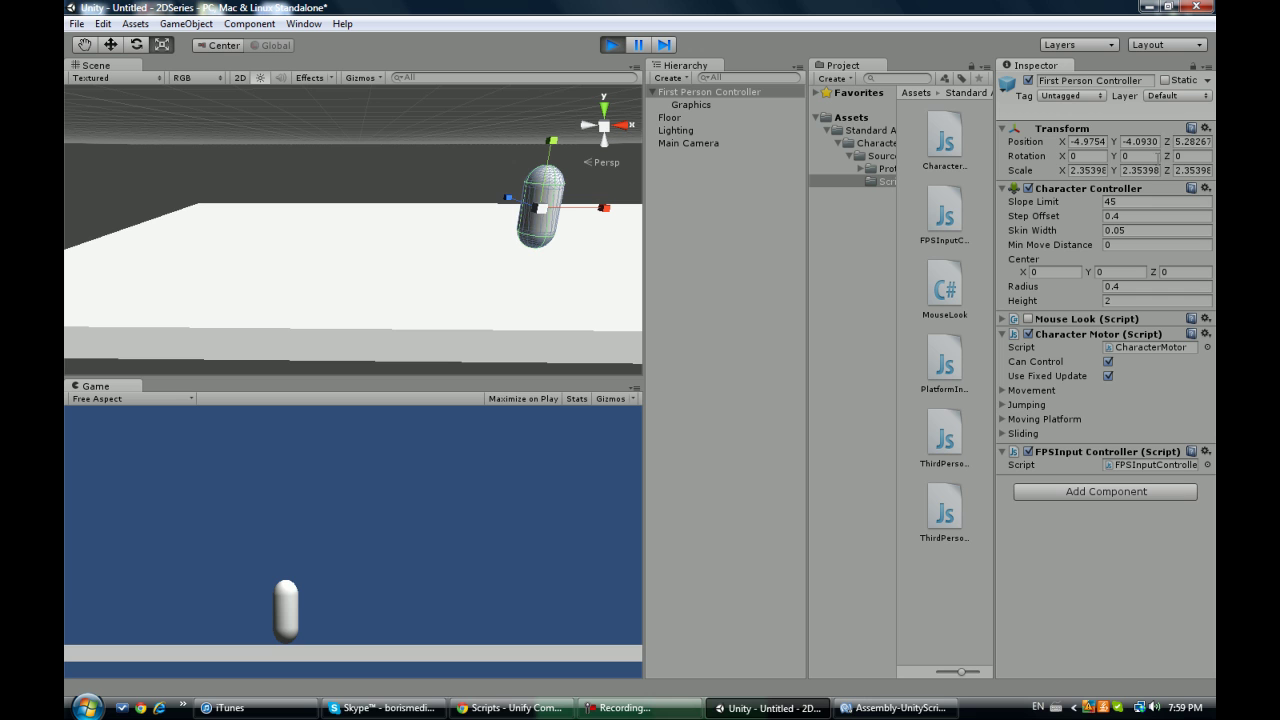
- Change the character's Z position to 8.68 while playing, then stop the test
double_click(1185, 141)
type("2.7")
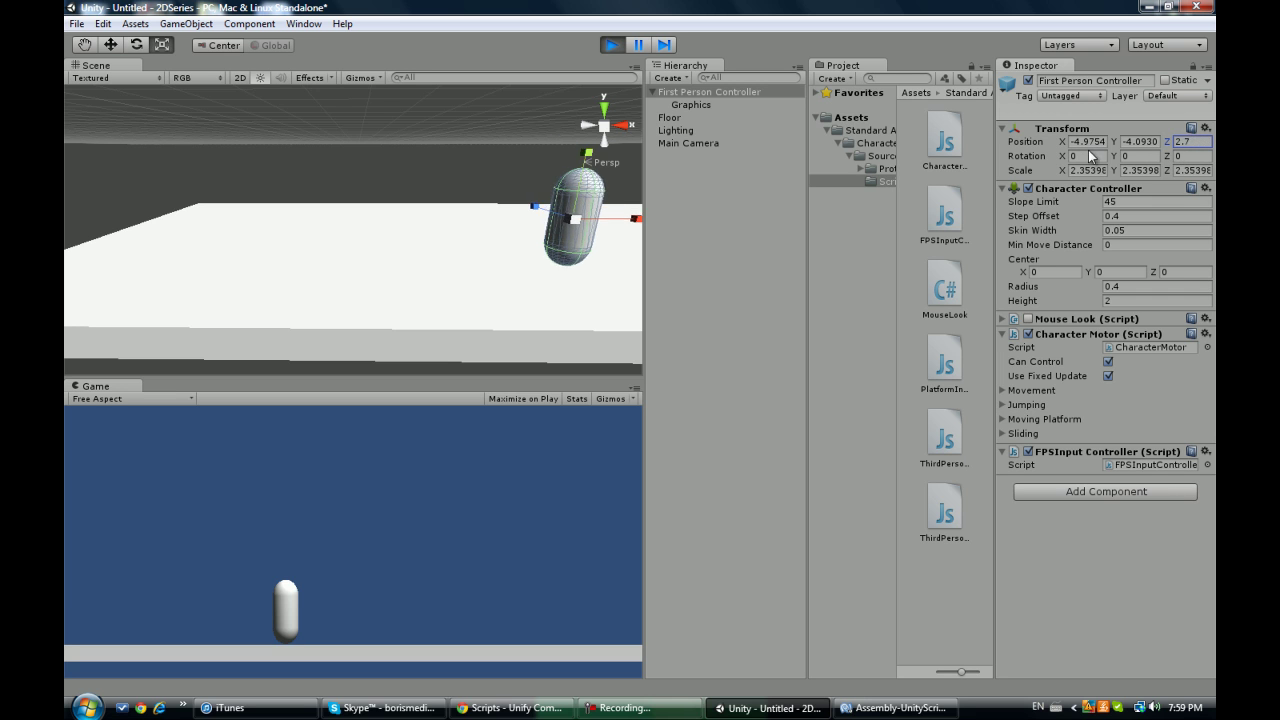
key("BackSpace")
key("BackSpace")
key("BackSpace")
type("8.68")
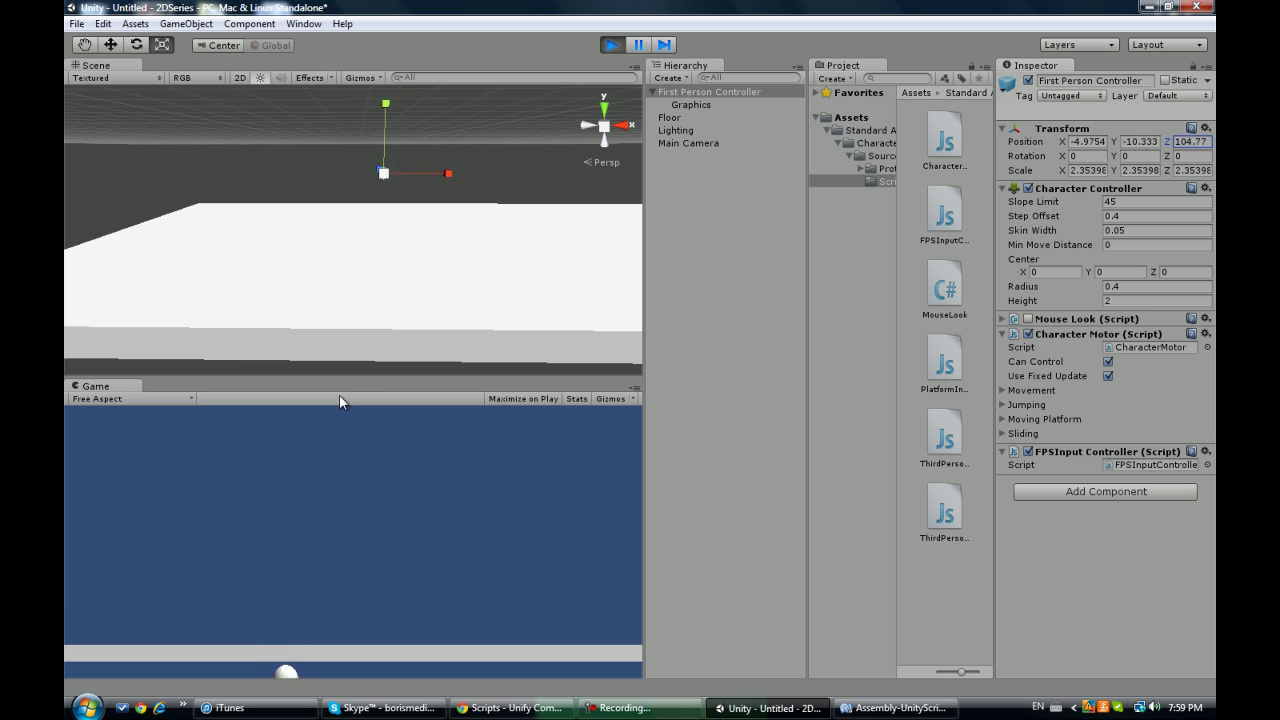
left_click(612, 45)
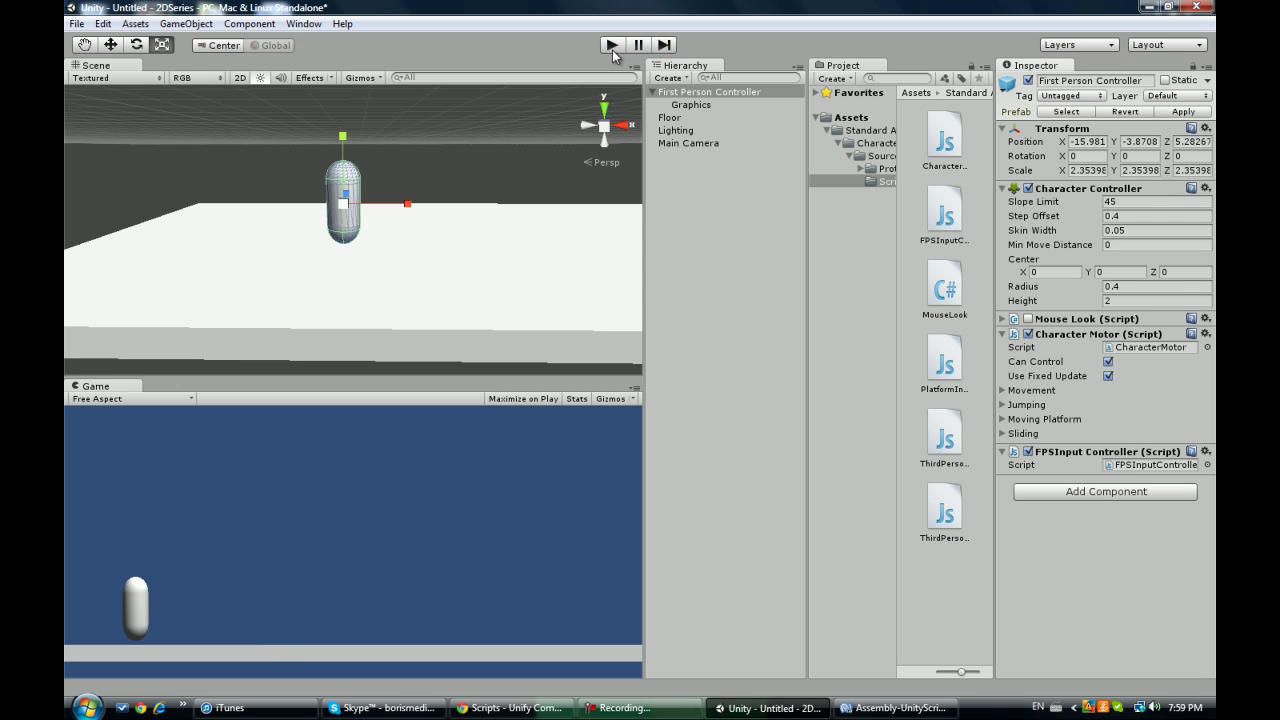
- Replay, move the capsule right and left, stop, and select First Person Controller
left_click(611, 46)
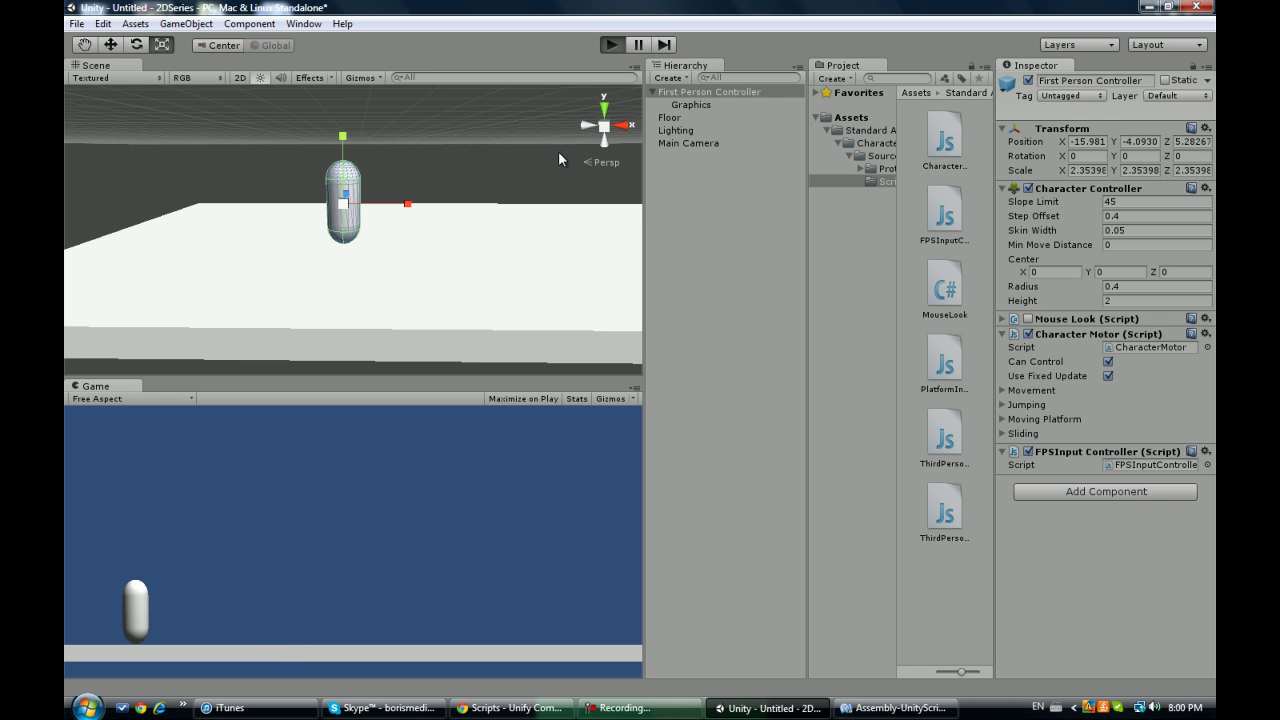
left_click(612, 45)
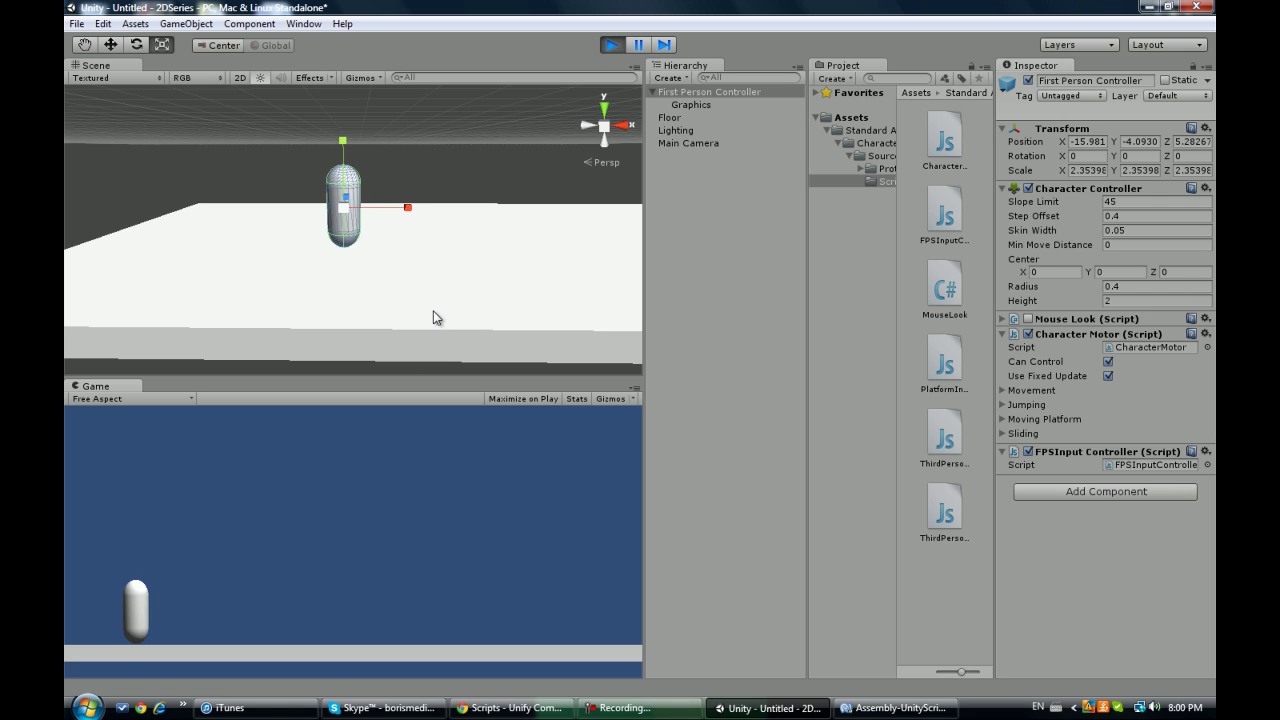
key("d")
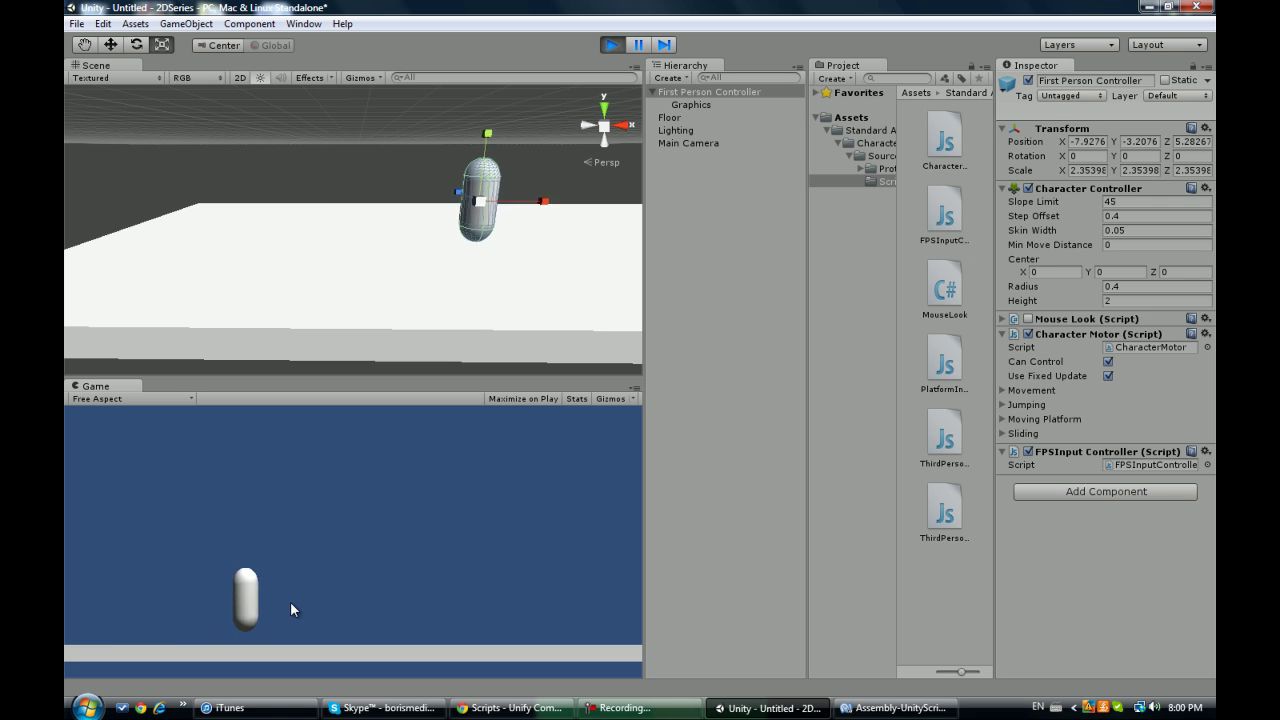
key("a")
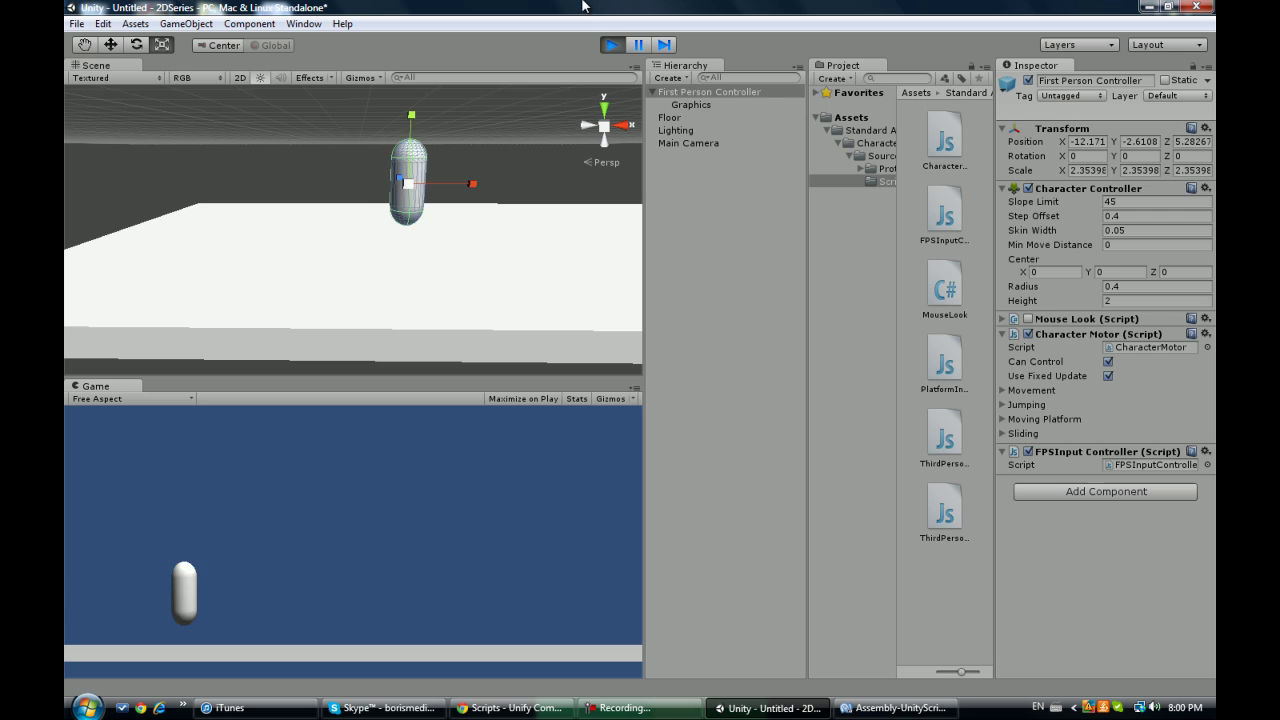
left_click(612, 45)
left_click(695, 92)
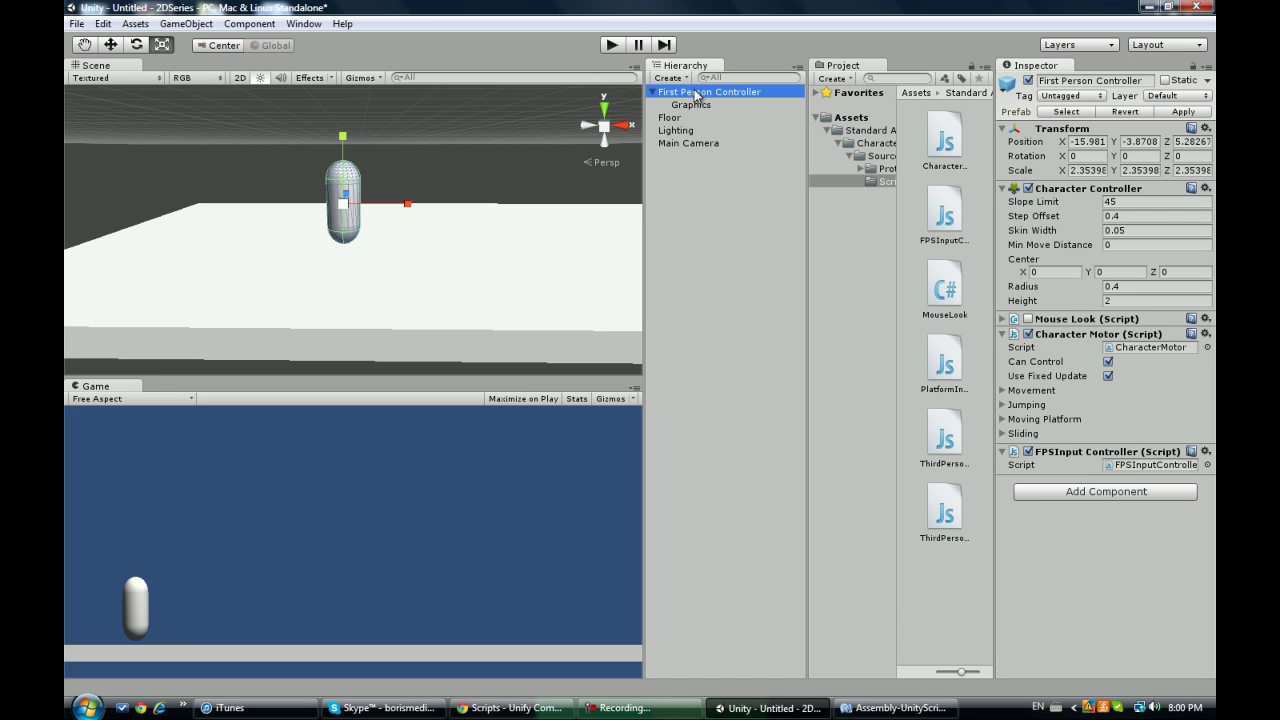
- Shrink the player capsule uniformly and raise it slightly above the floor
left_click_drag(346, 206, 324, 221)
key("w")
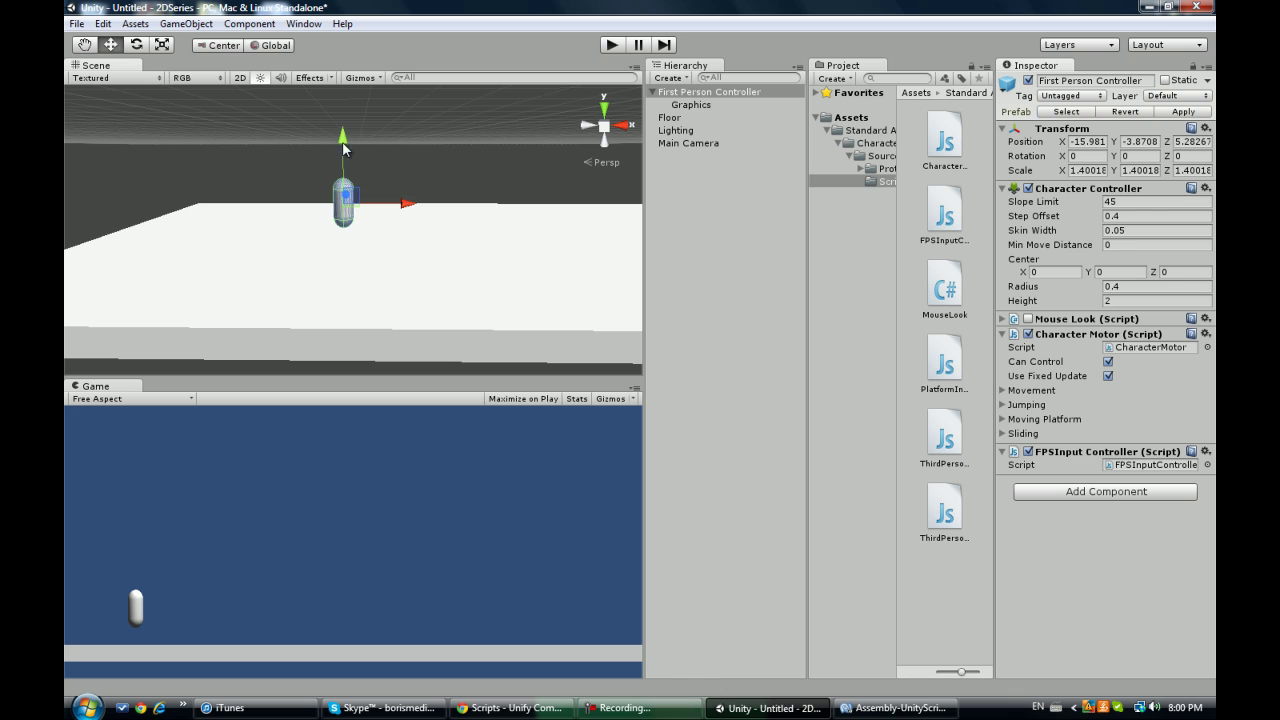
left_click_drag(345, 146, 390, 110)
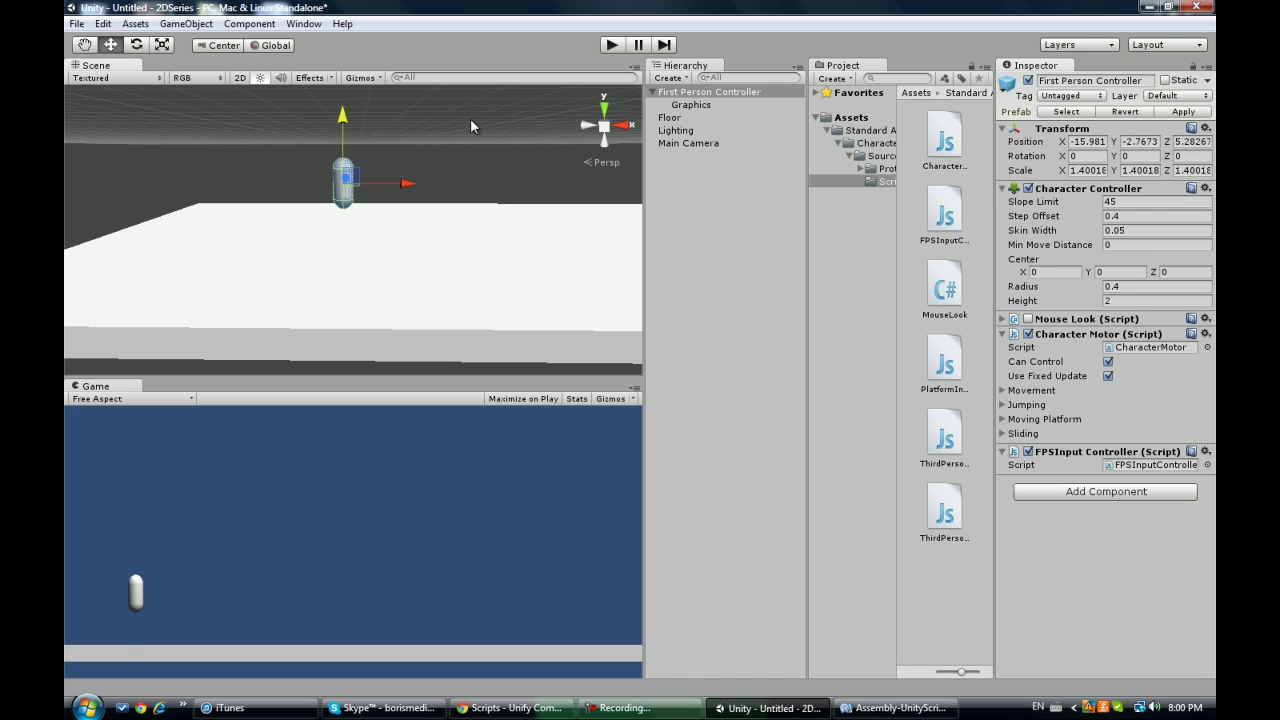
- Set the Character Motor jumping Base Height to 2
left_click(1004, 406)
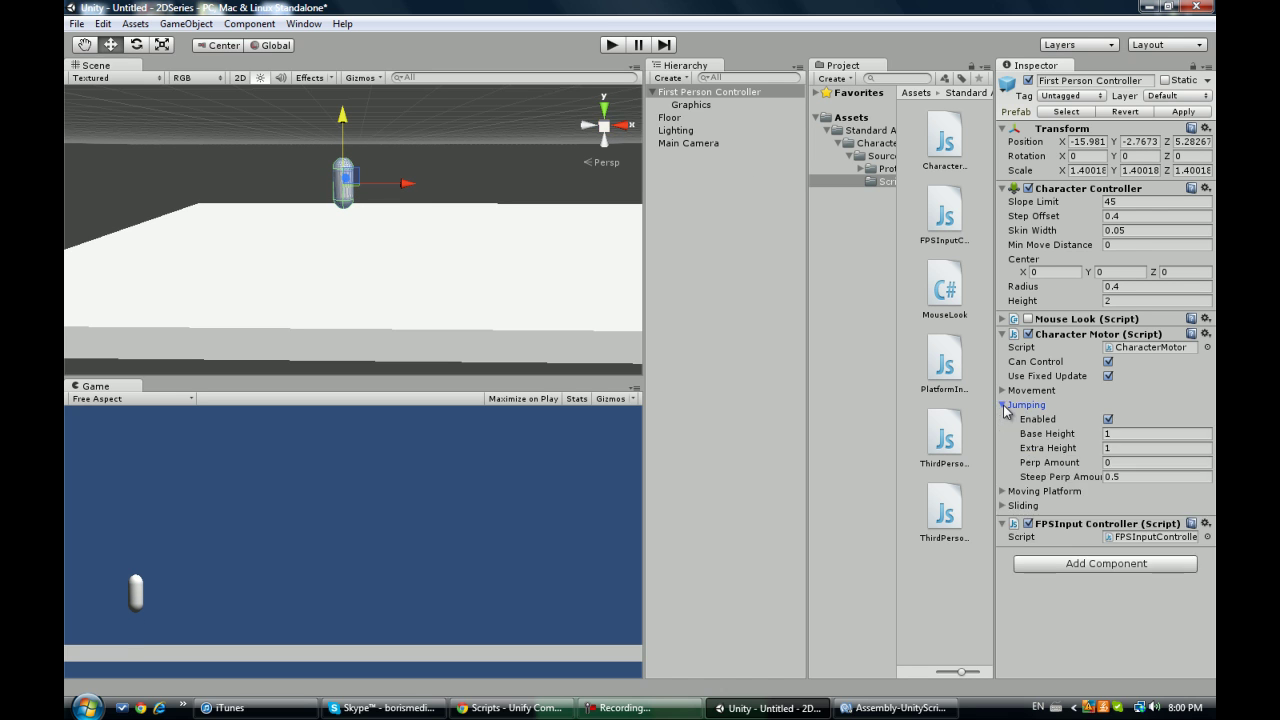
left_click(1118, 437)
type("2")
left_click(1106, 449)
left_click(1130, 464)
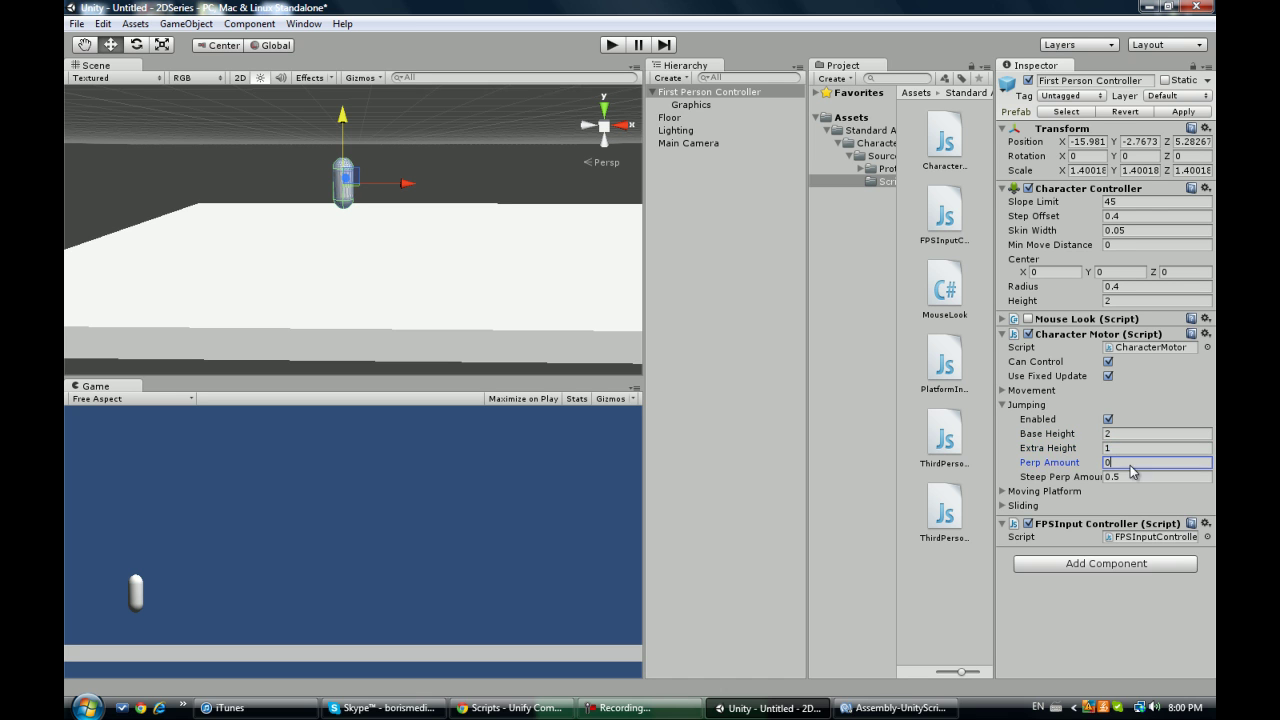
left_click(1068, 437)
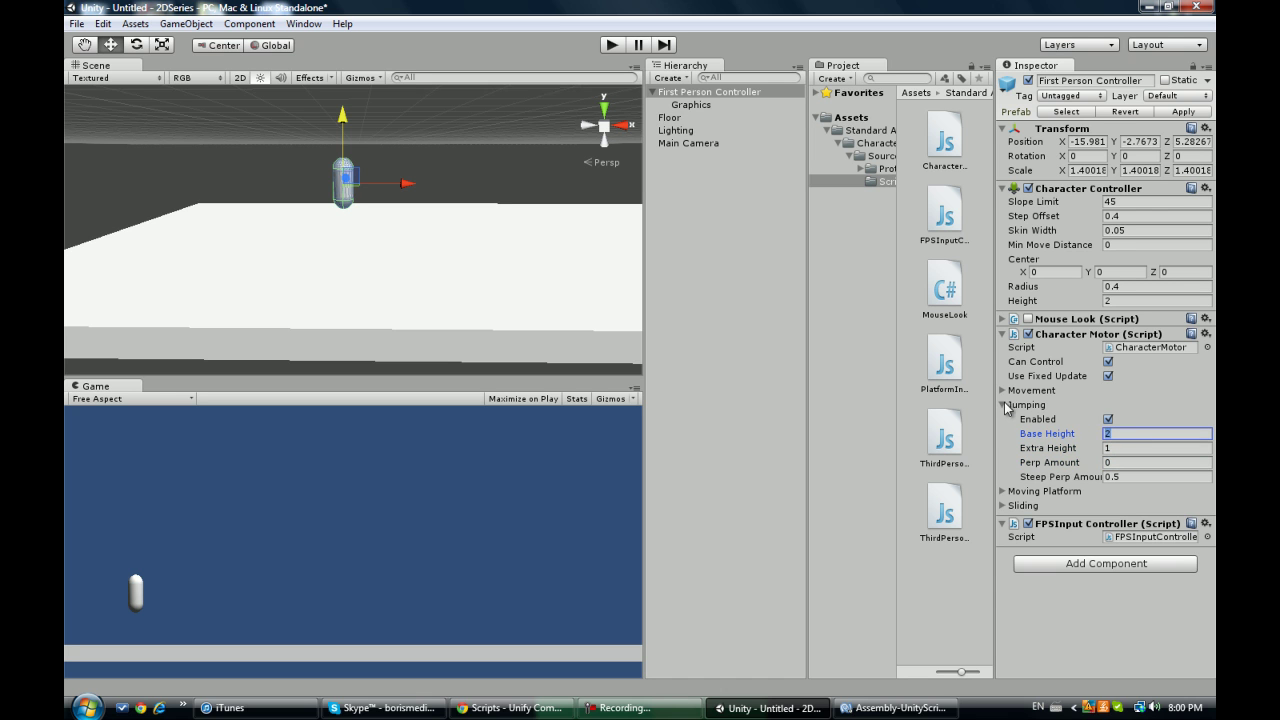
left_click(1004, 405)
- Set movement ground acceleration 40, air acceleration 20, gravity 60, max fall speed 40, then play
left_click(1003, 390)
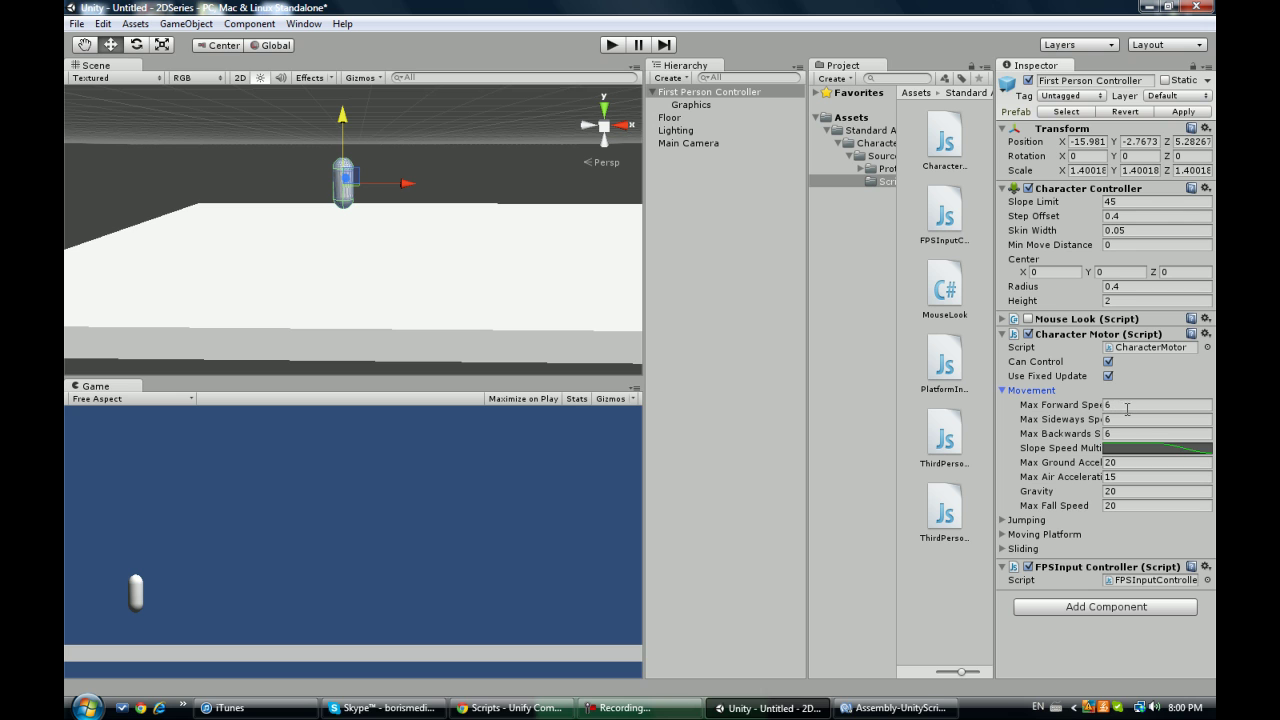
left_click(1125, 462)
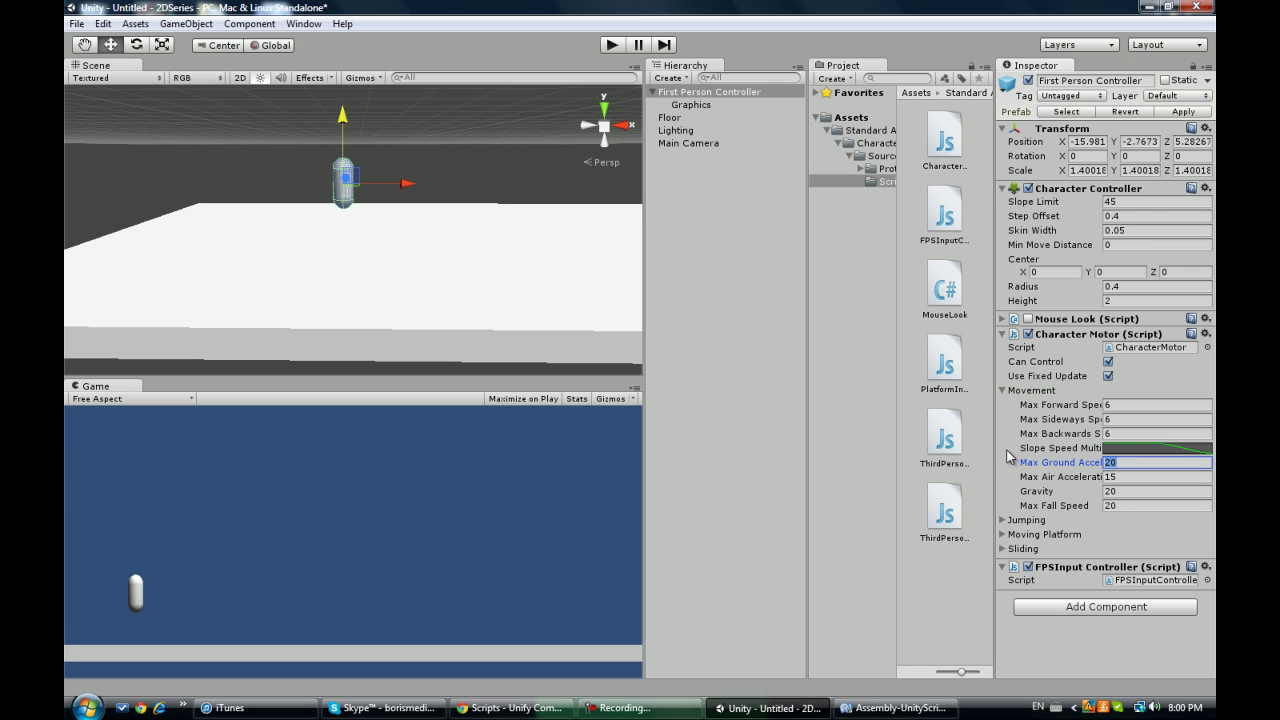
type("40")
key("Tab")
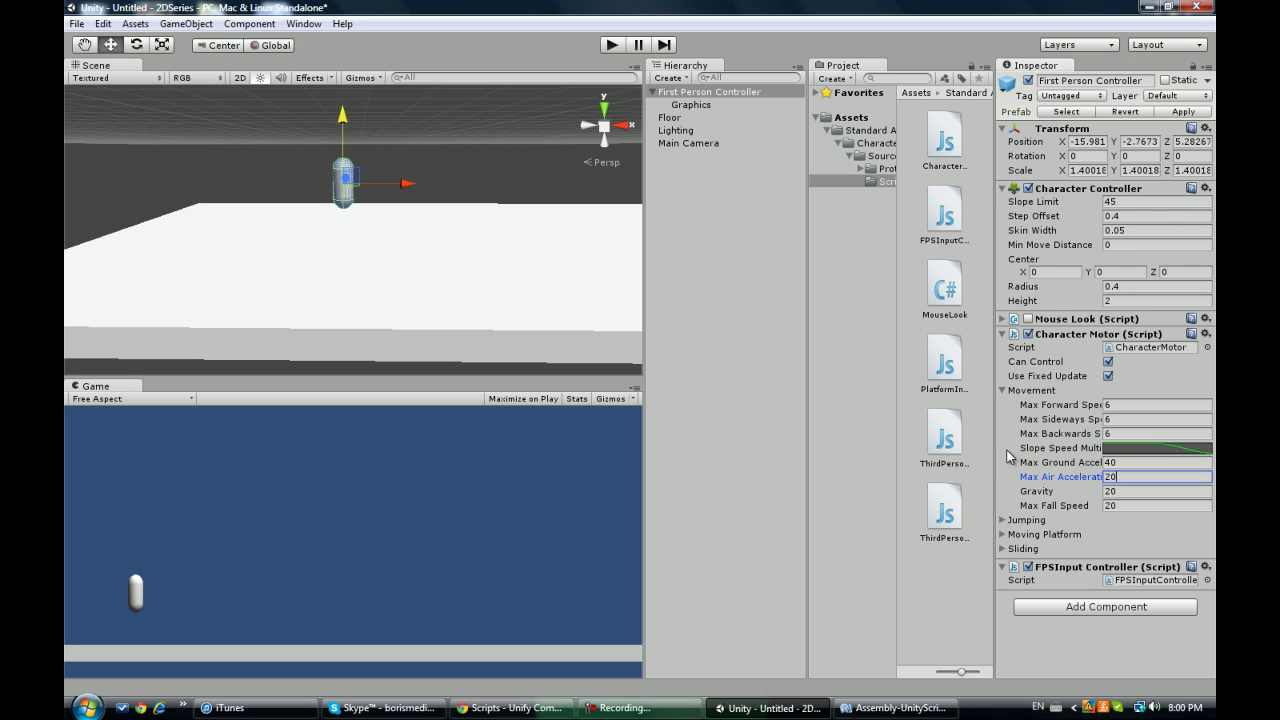
key("Tab")
type("60")
key("Tab")
type("40")
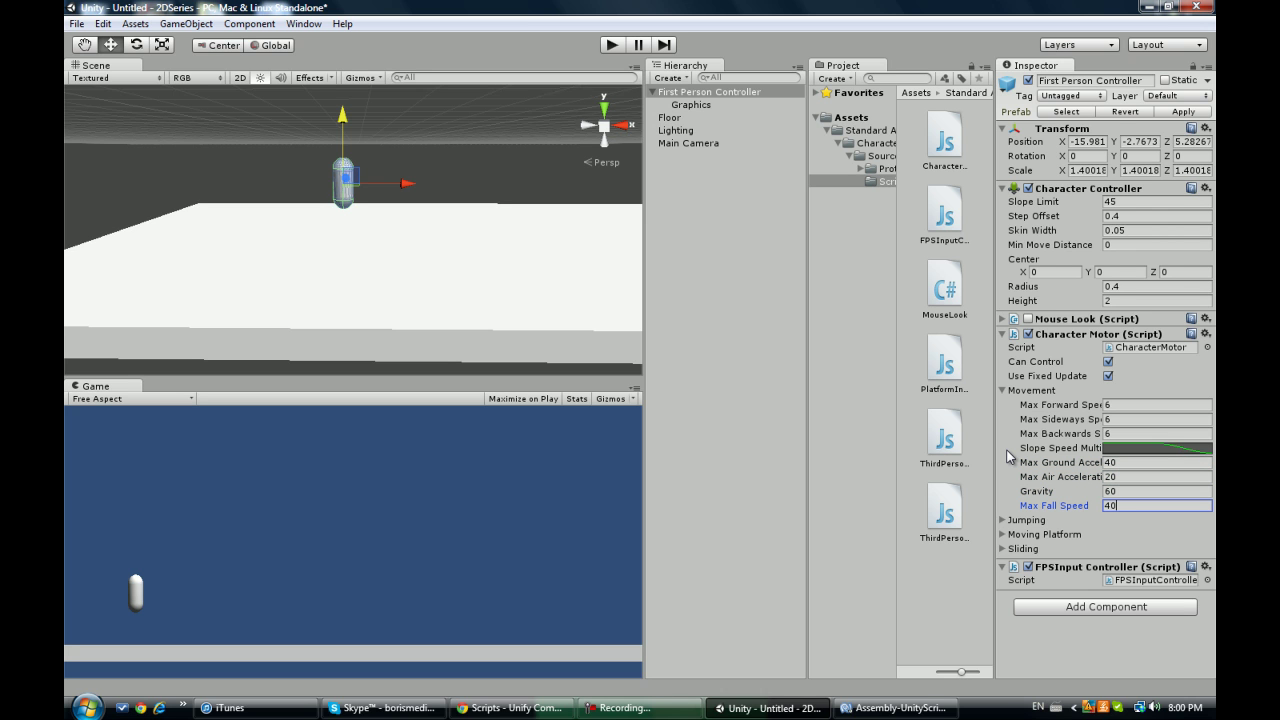
left_click(1003, 390)
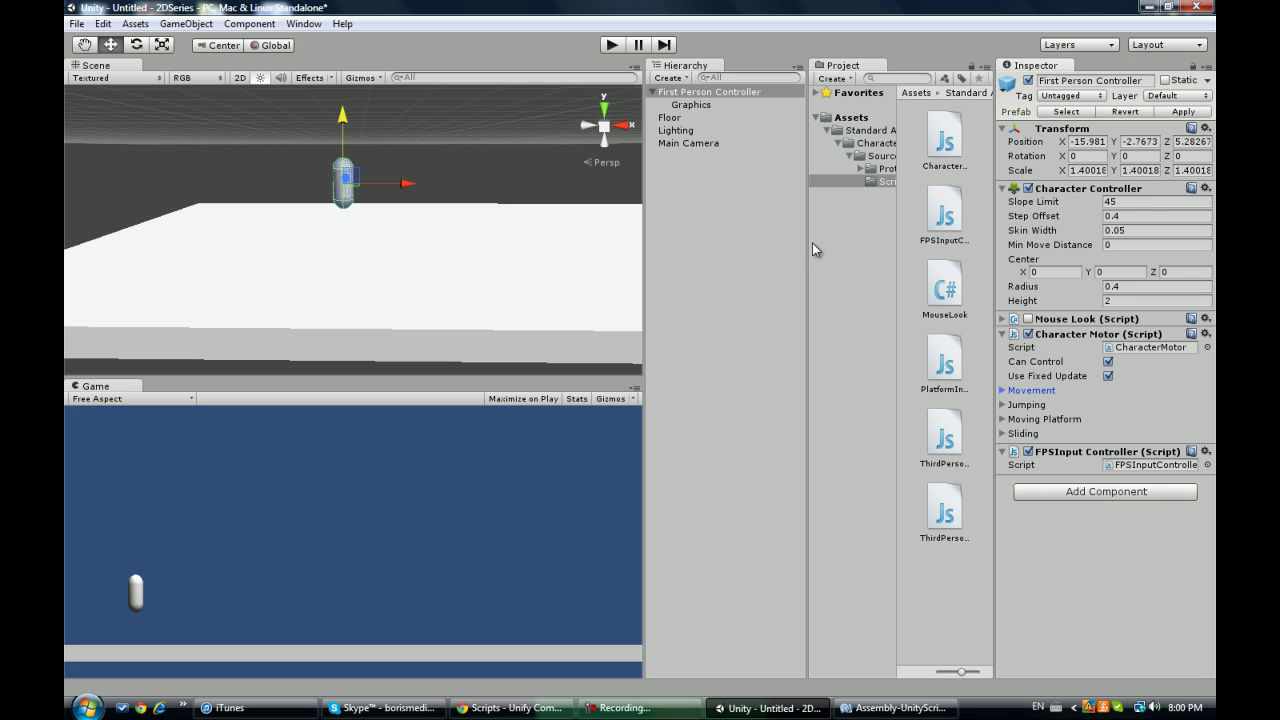
left_click(609, 45)
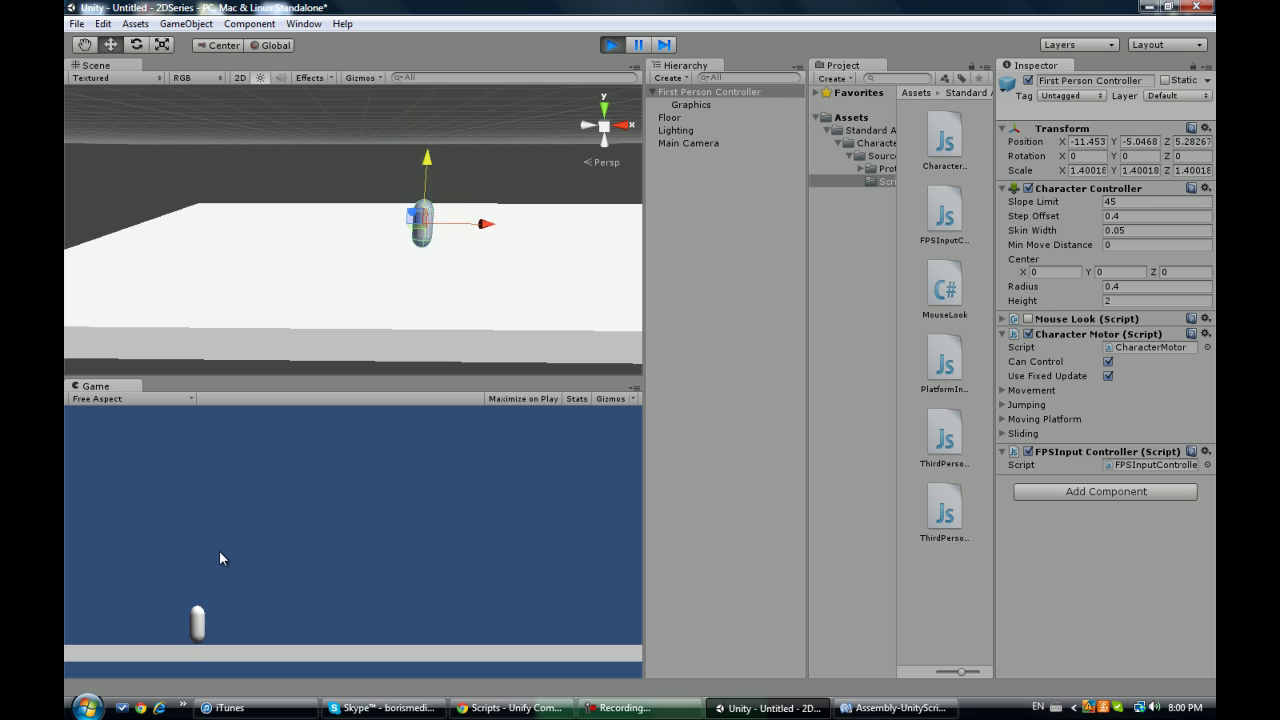
- Test the controller by jumping, running right with jumps, then running left
key("space")
key("d")
key("space")
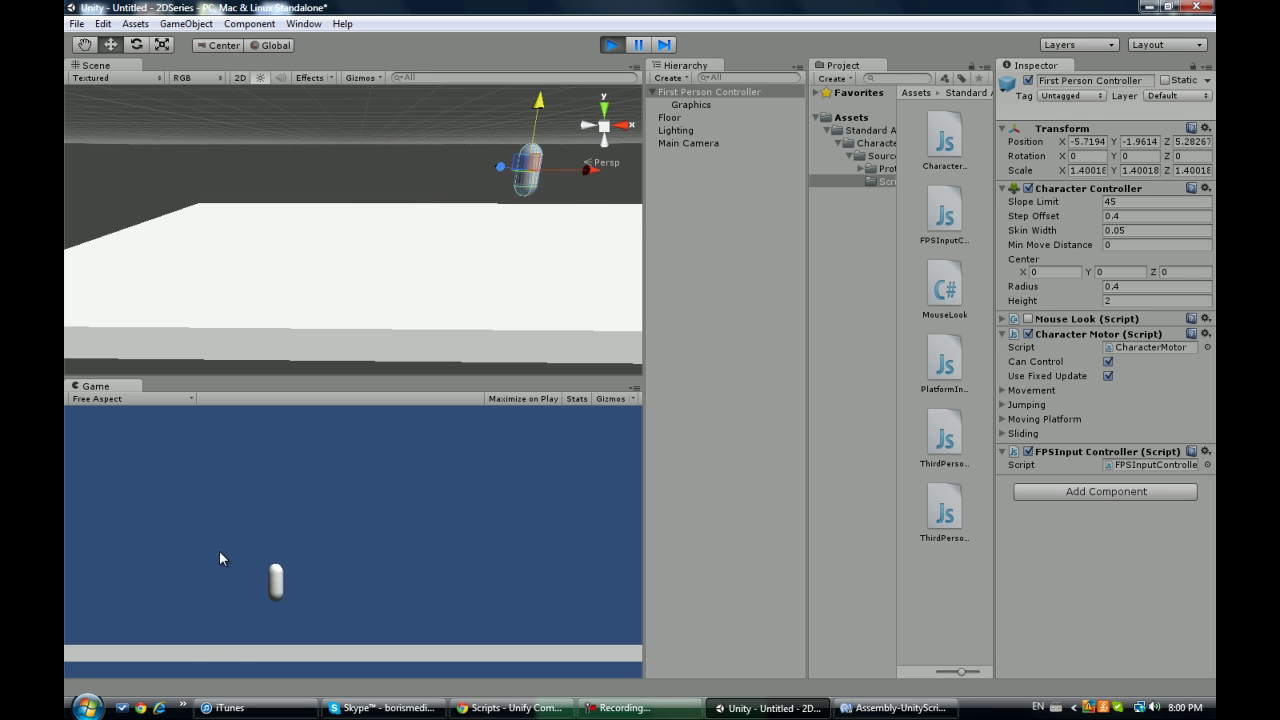
key("space")
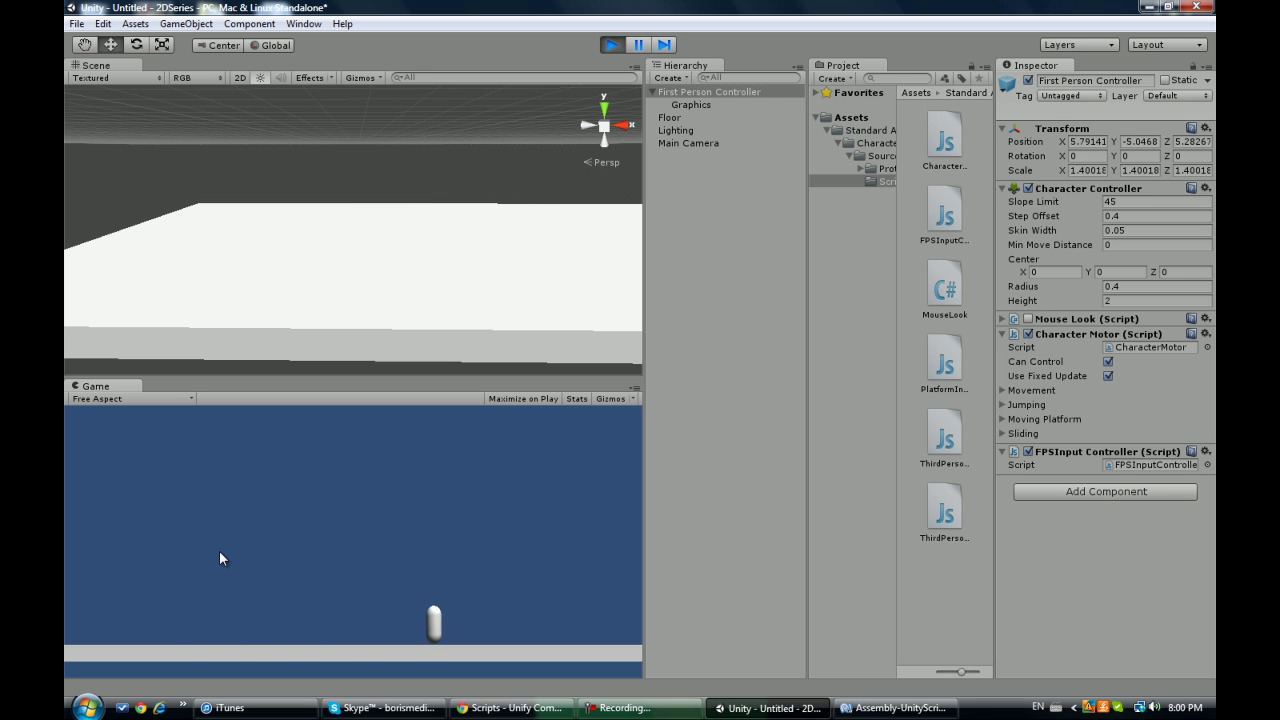
key("a")
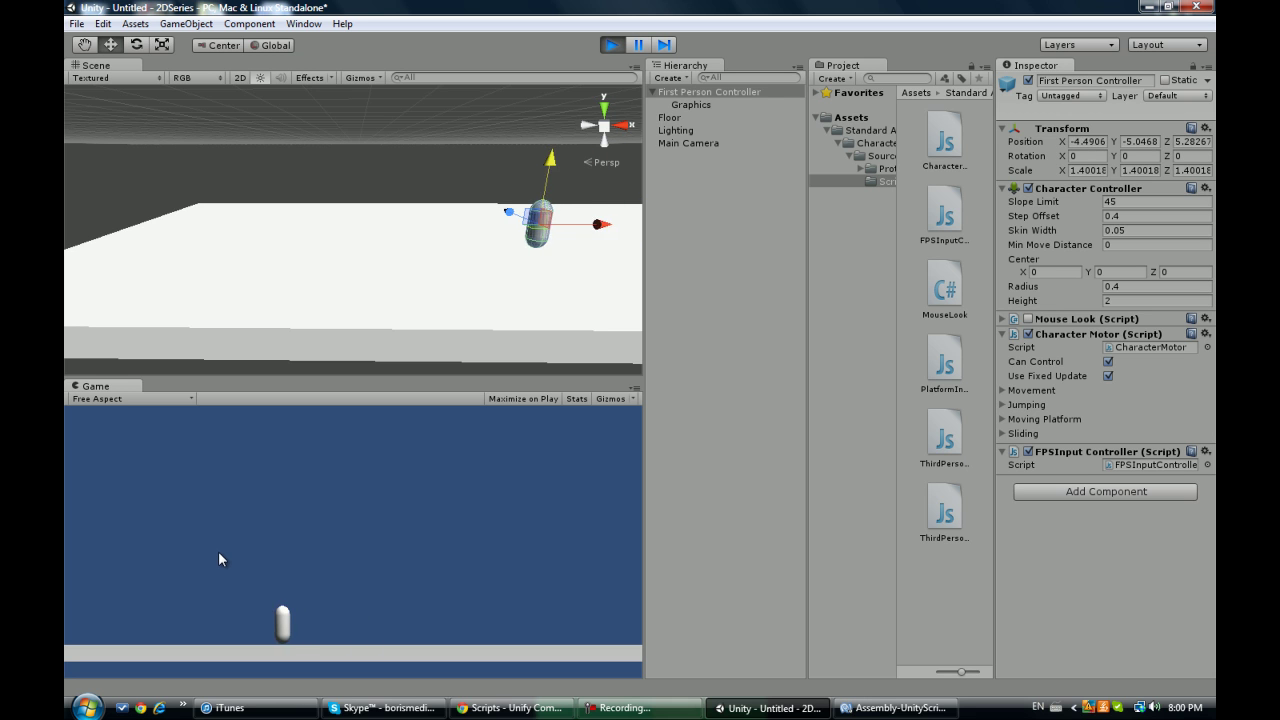
- Stop play mode and clear the selection
left_click(621, 48)
left_click(440, 206)
scroll(464, 248, "down", 3)
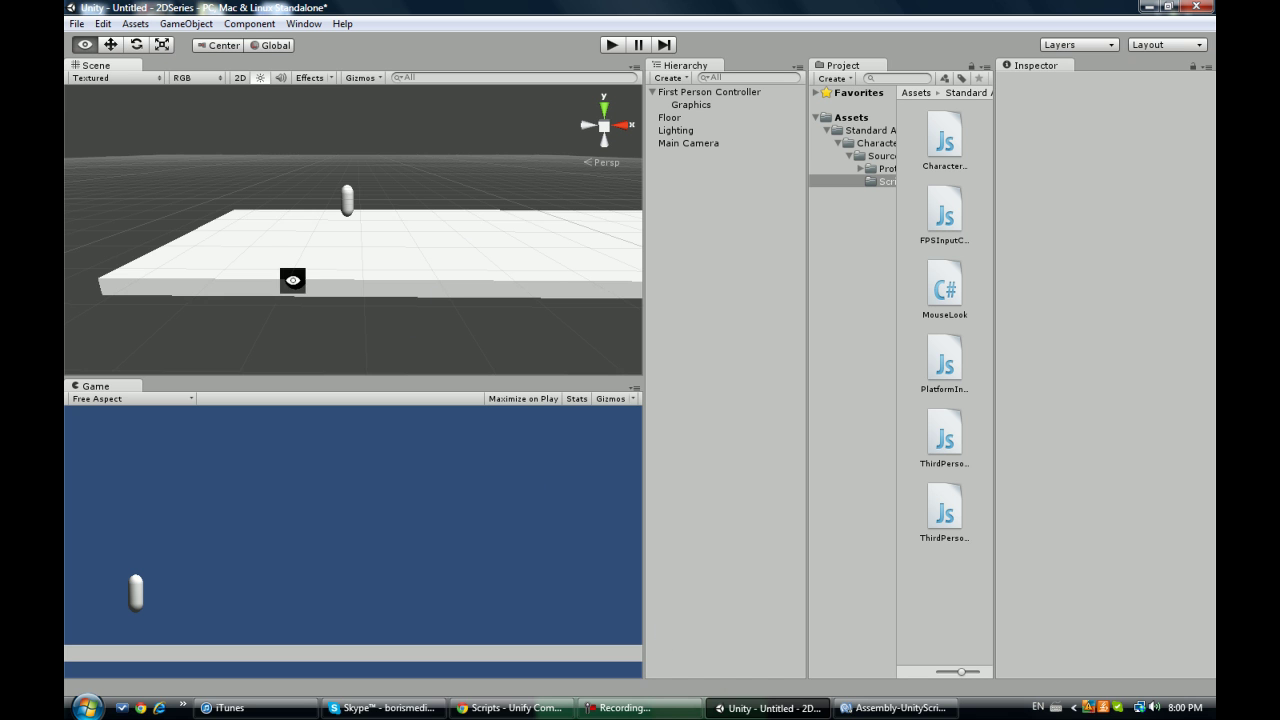
- Orbit around the floor, check the capsule, then bring up the screen recorder controls
left_click_drag(209, 254, 237, 267, "alt")
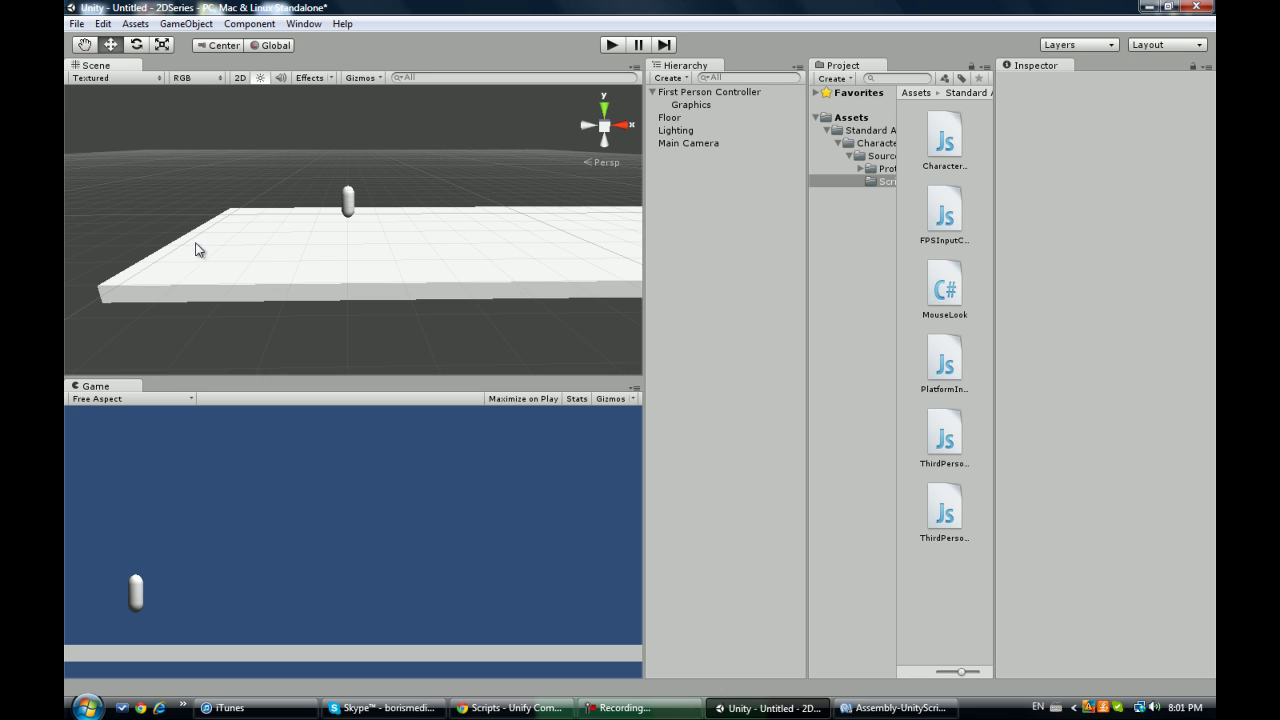
left_click(345, 205)
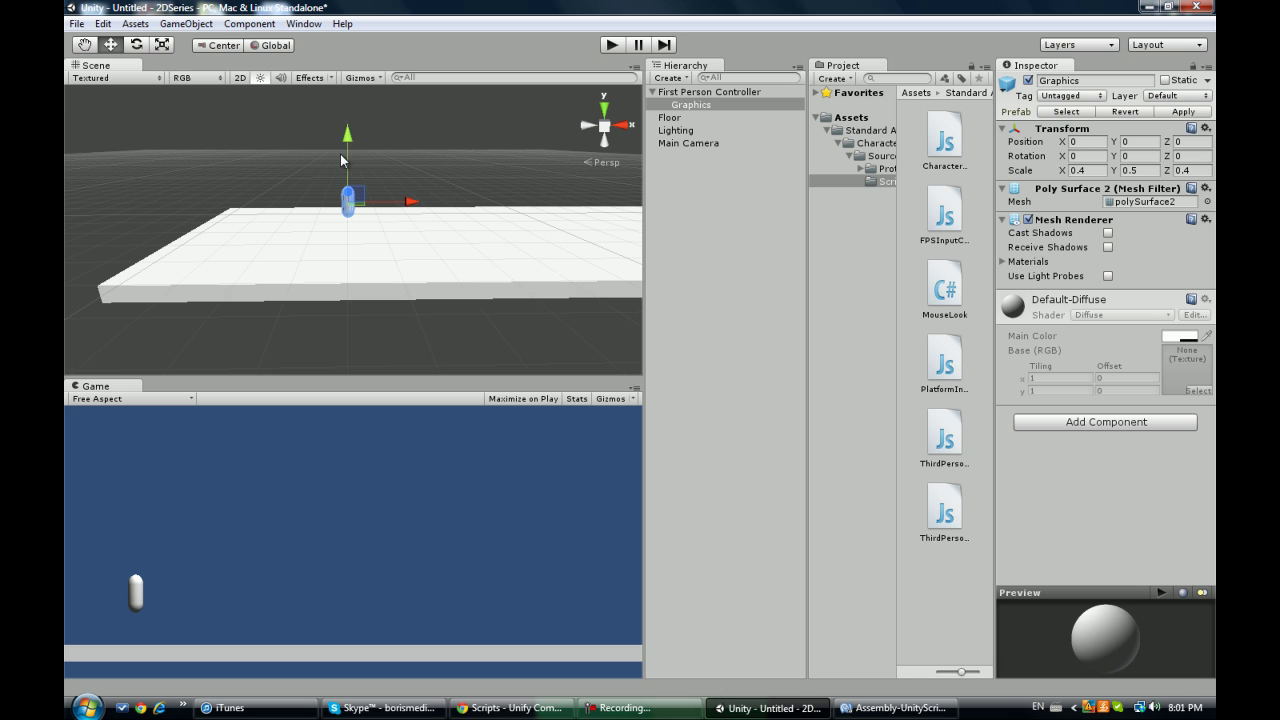
left_click(508, 160)
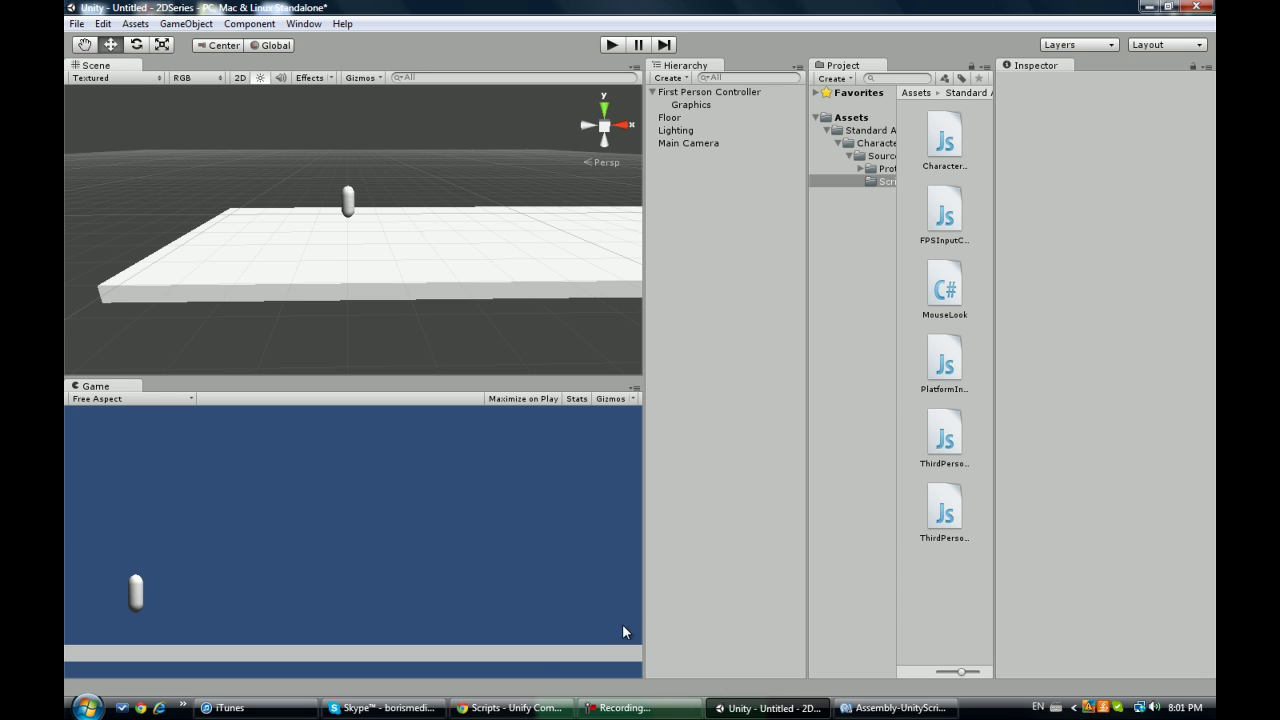
left_click(661, 712)
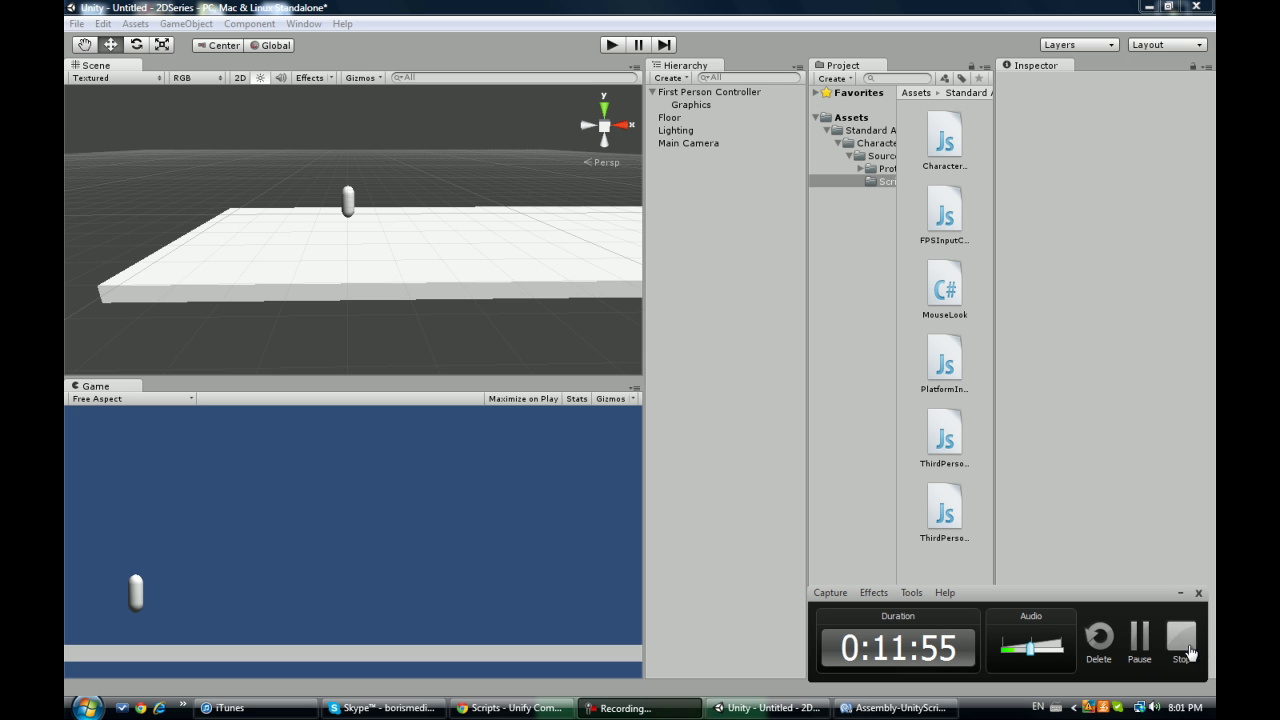
- Bring the browser forward on the game's Facebook page tab and inspect its web address
left_click(510, 708)
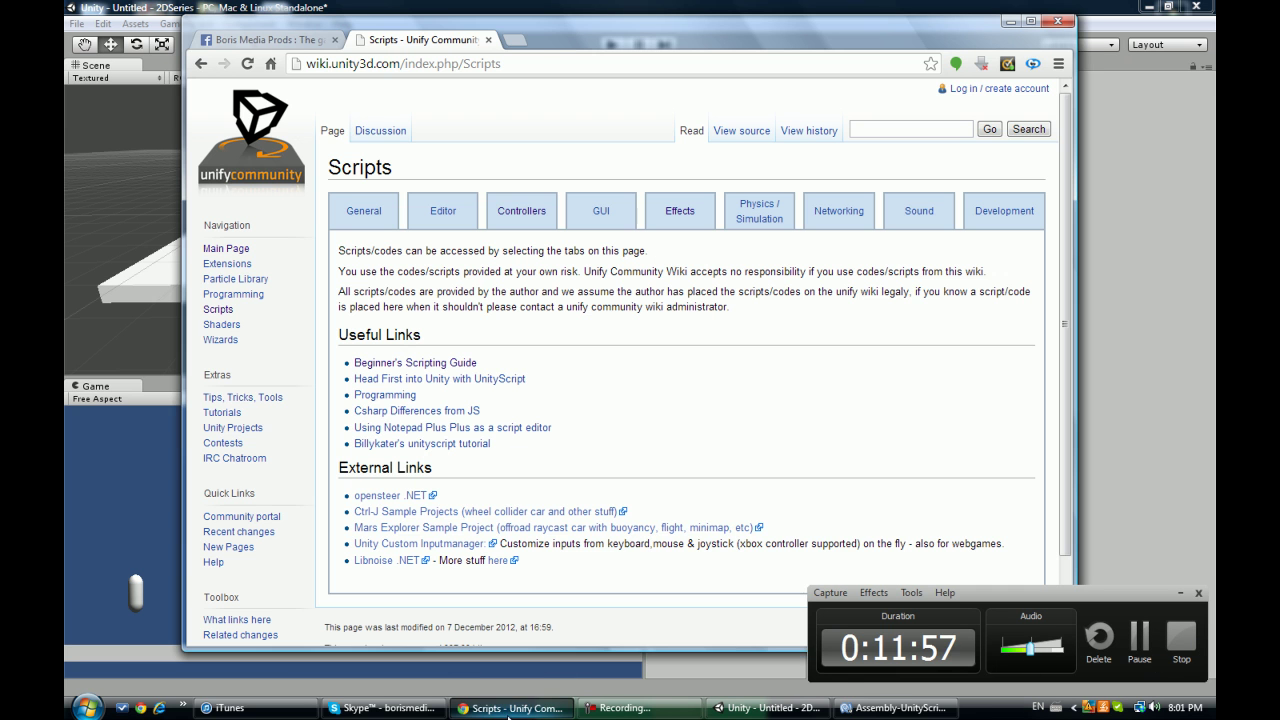
left_click(265, 40)
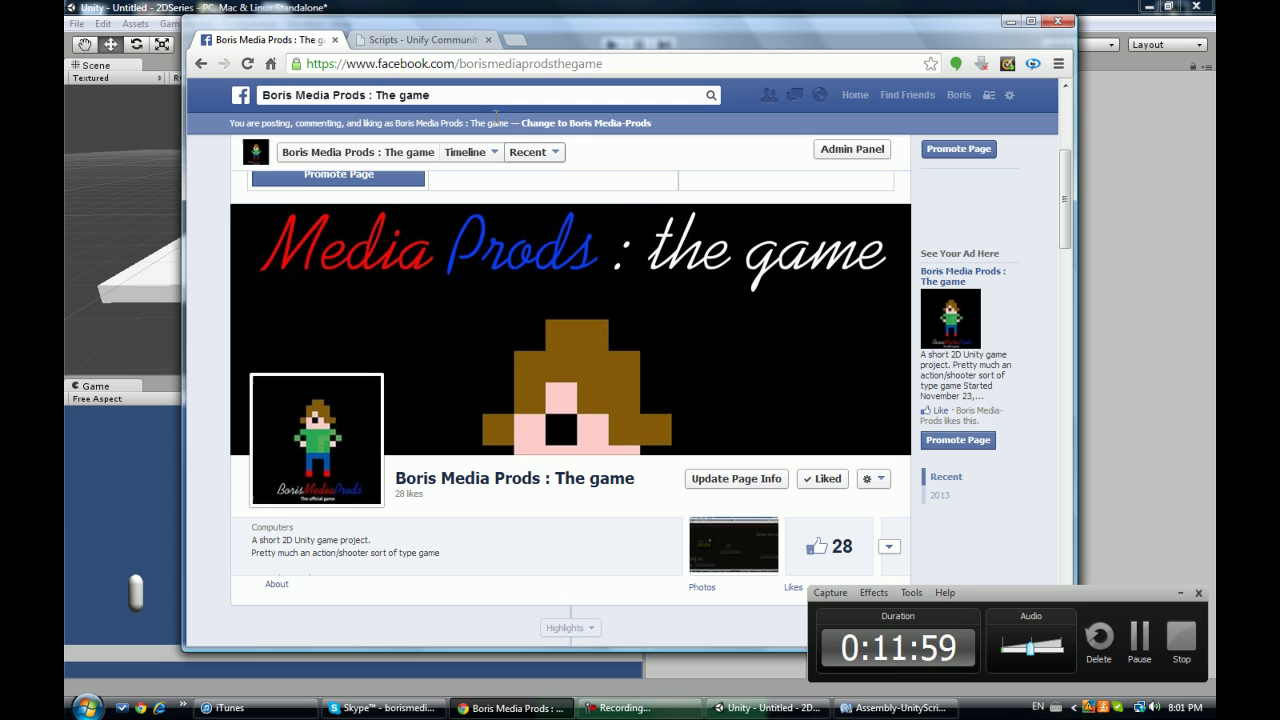
left_click_drag(461, 63, 610, 64)
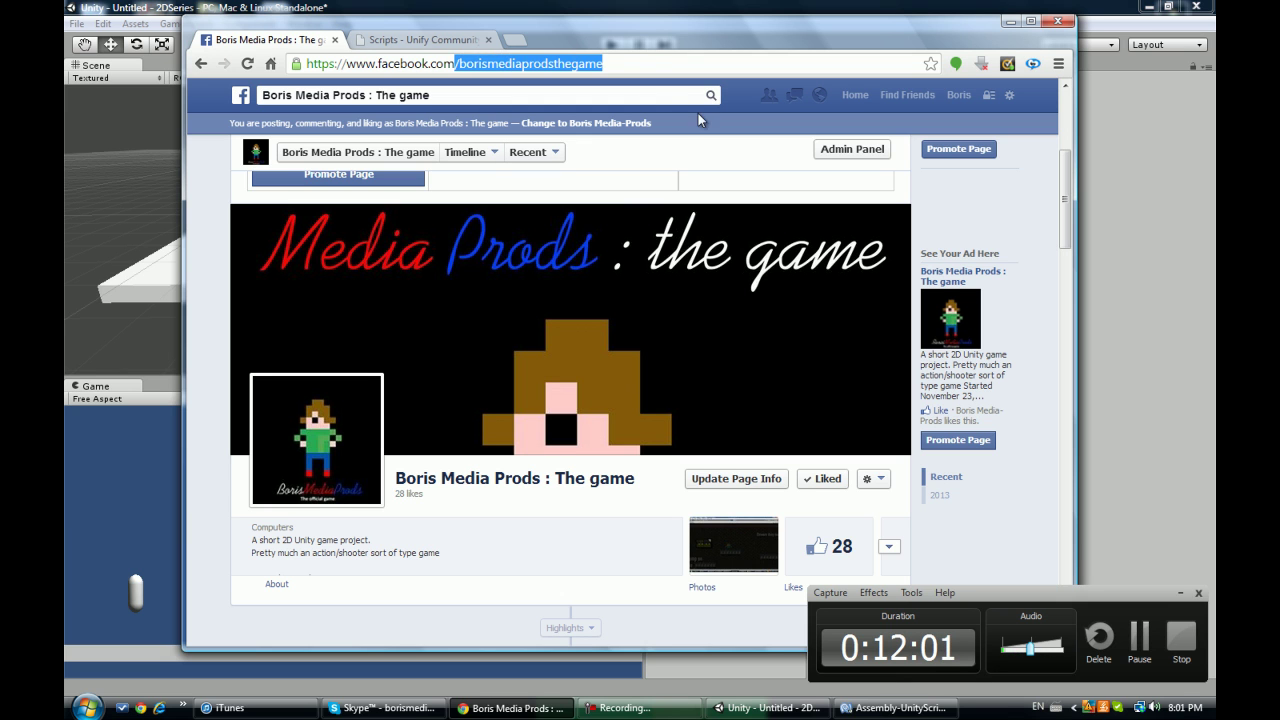
left_click(632, 63)
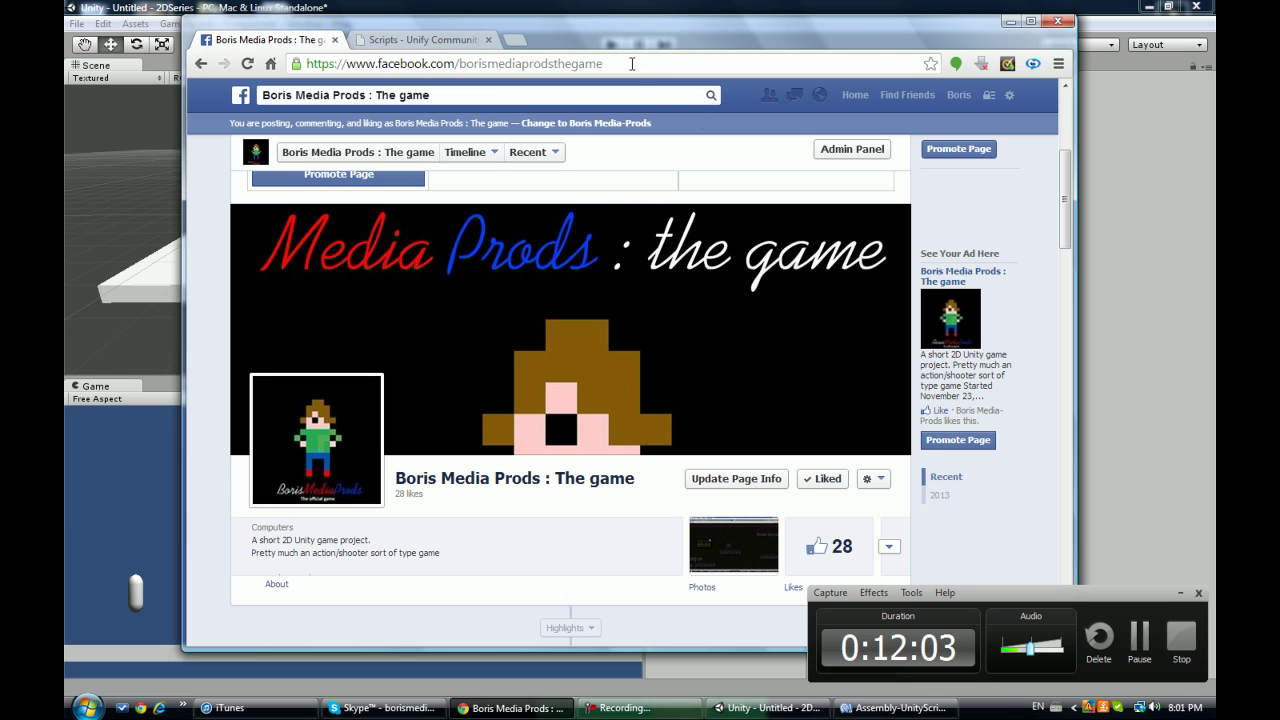